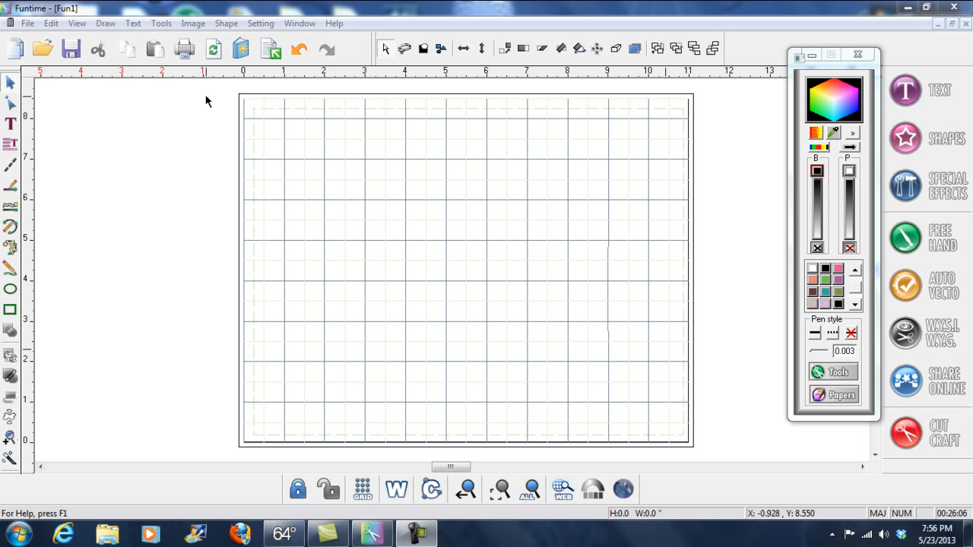
Turn off the cutting mat display on the work area.
{"action": "left_click", "coordinate": [79, 26]}
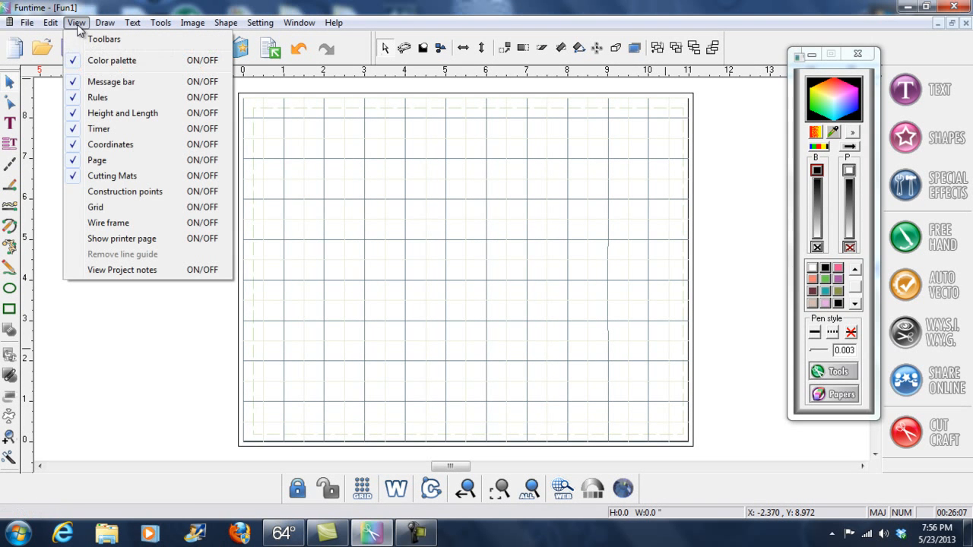
{"action": "left_click", "coordinate": [74, 177]}
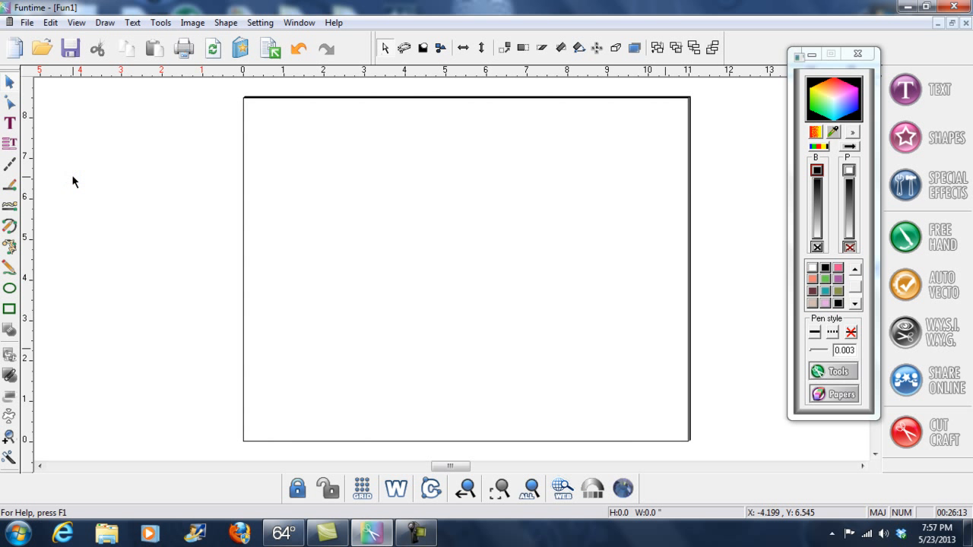
Show the grid with a dimension value of 1, and hide it again.
{"action": "left_click", "coordinate": [76, 24]}
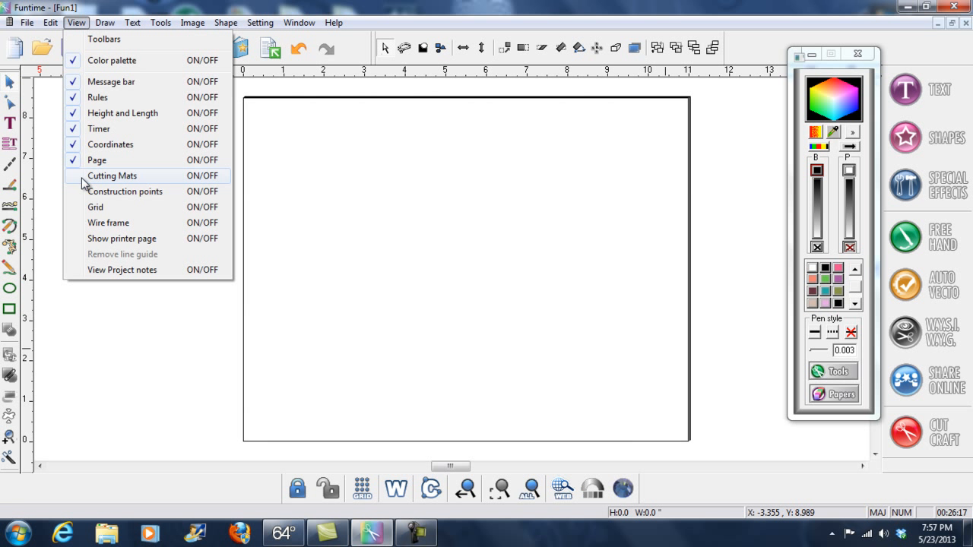
{"action": "left_click", "coordinate": [78, 207]}
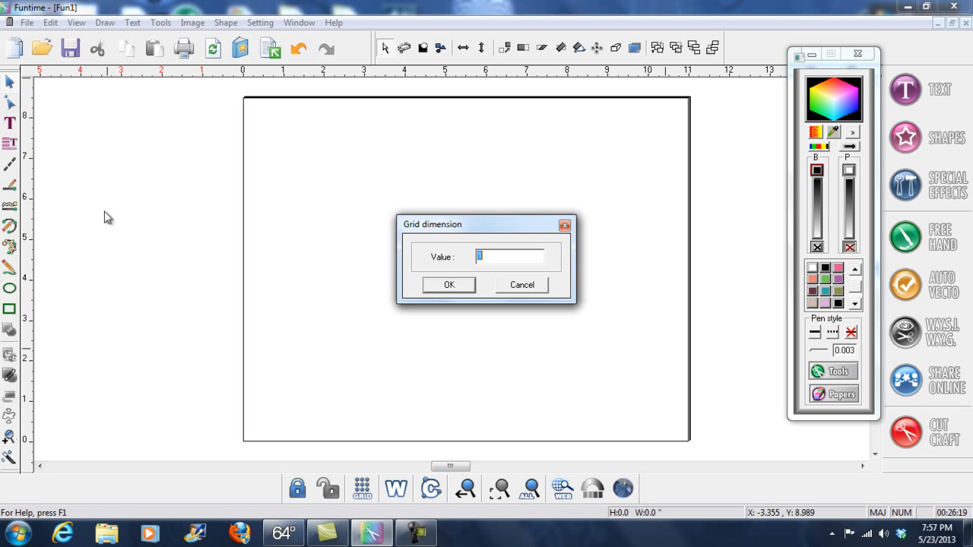
{"action": "left_click", "coordinate": [458, 286]}
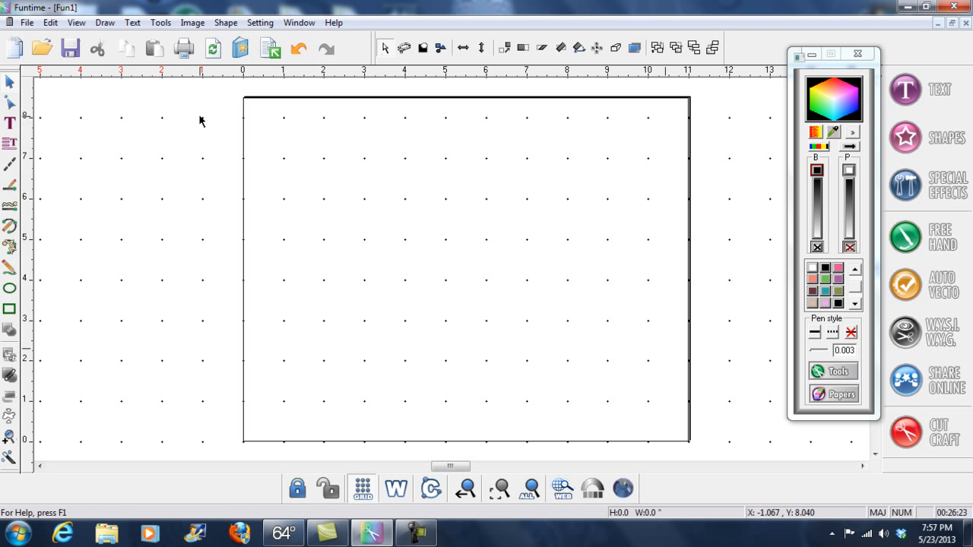
{"action": "left_click", "coordinate": [76, 22]}
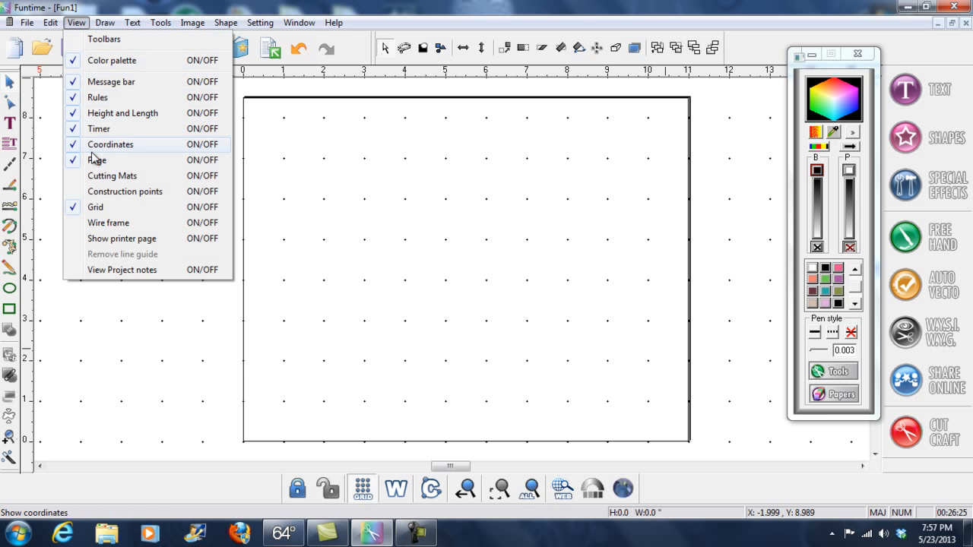
{"action": "left_click", "coordinate": [90, 207]}
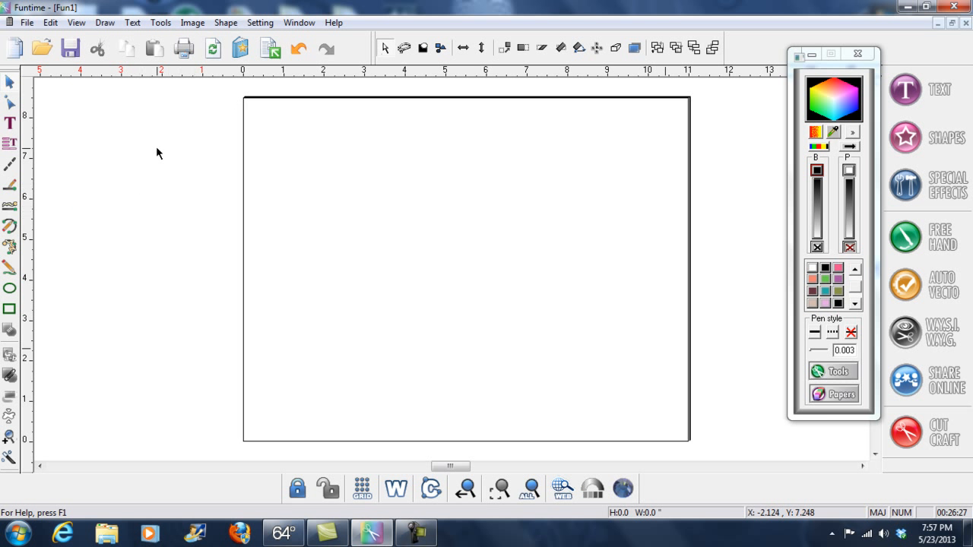
Turn the cutting mat display back on, and switch it off again to leave a plain page.
{"action": "left_click", "coordinate": [76, 22]}
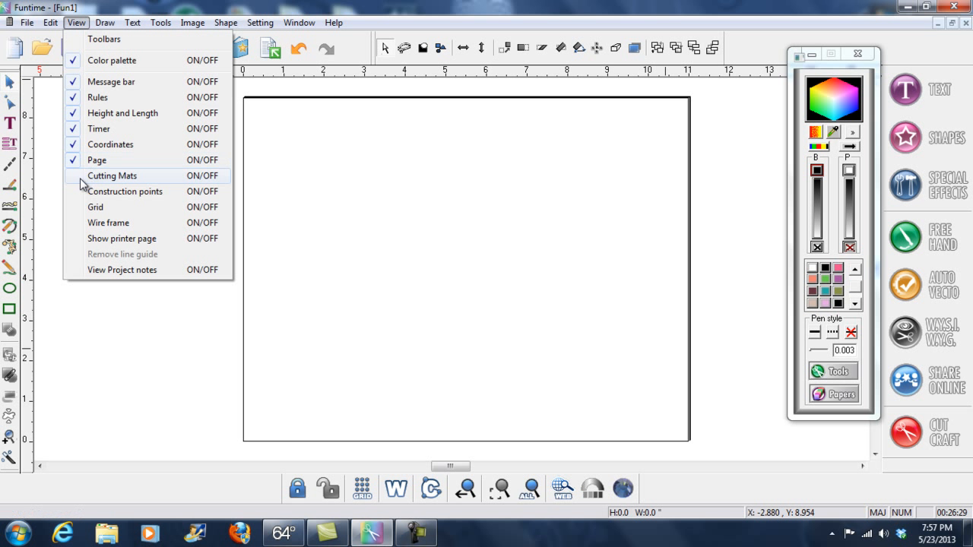
{"action": "left_click", "coordinate": [107, 176]}
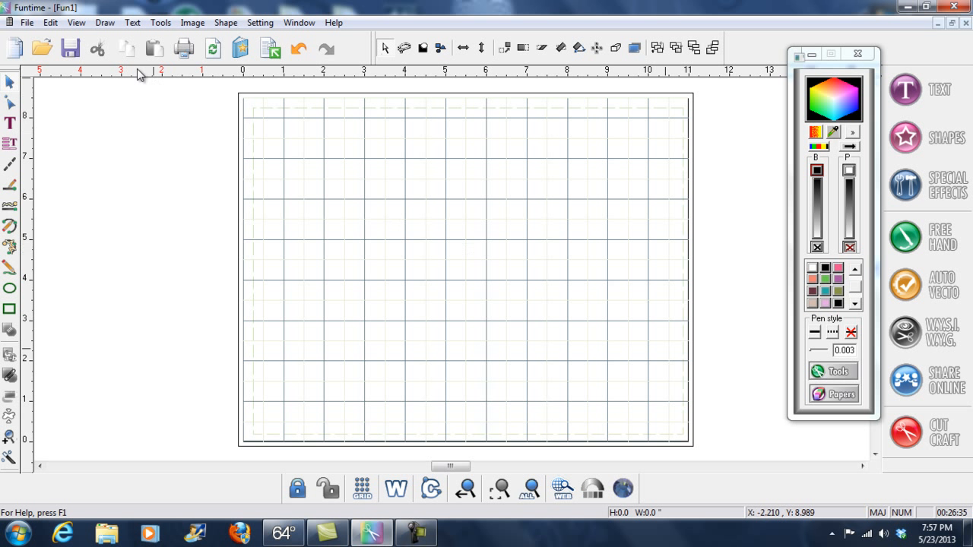
{"action": "left_click", "coordinate": [76, 22]}
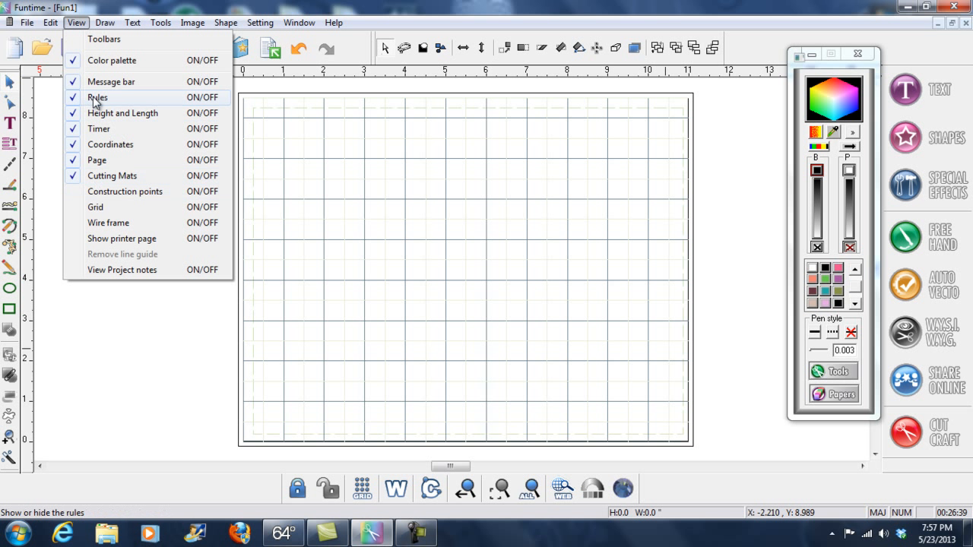
{"action": "left_click", "coordinate": [75, 180]}
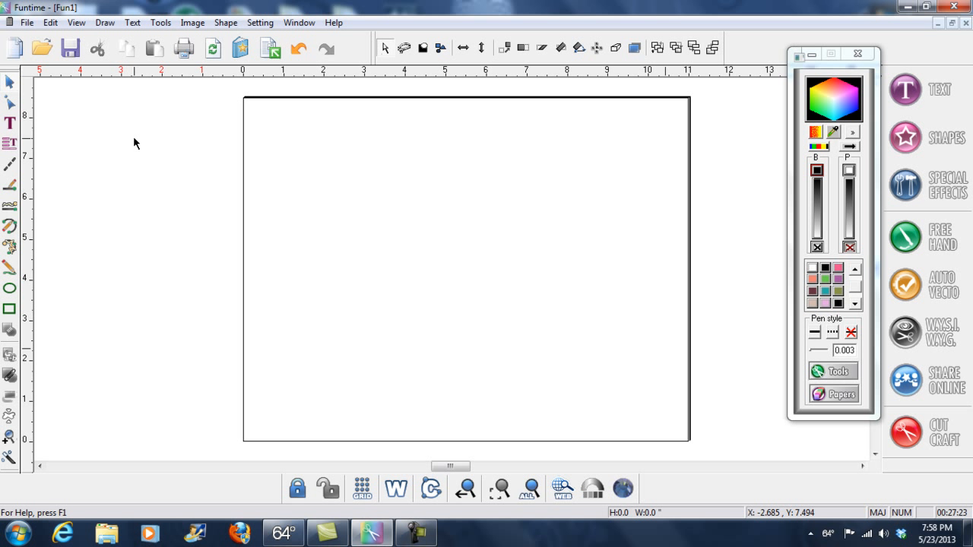
Start the Text tool, open its font settings and list the TrueType fonts.
{"action": "left_click", "coordinate": [10, 123]}
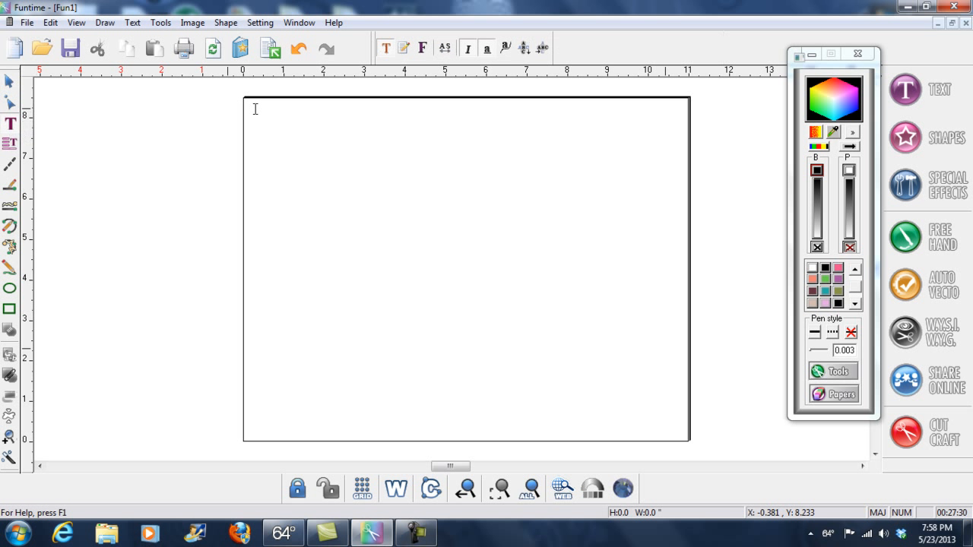
{"action": "left_click", "coordinate": [425, 49]}
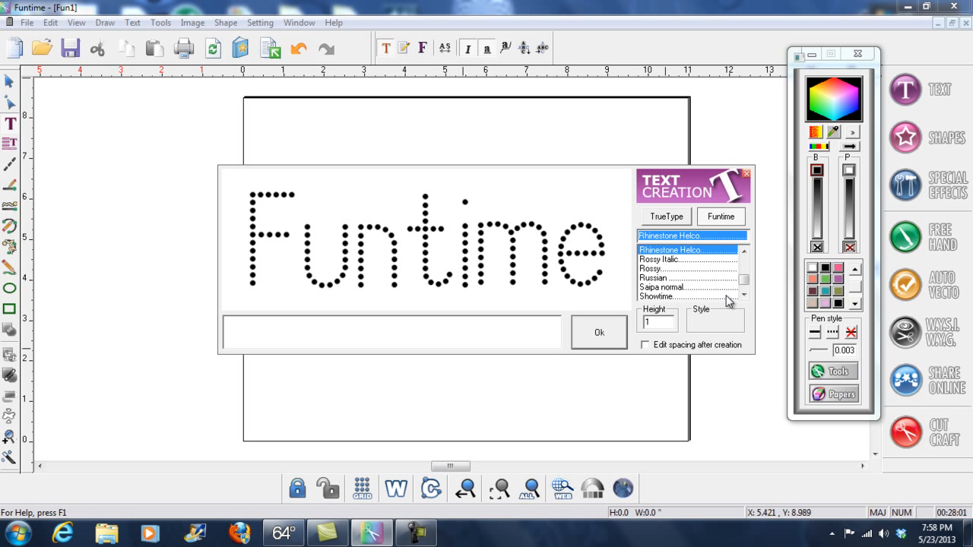
{"action": "left_click", "coordinate": [667, 218]}
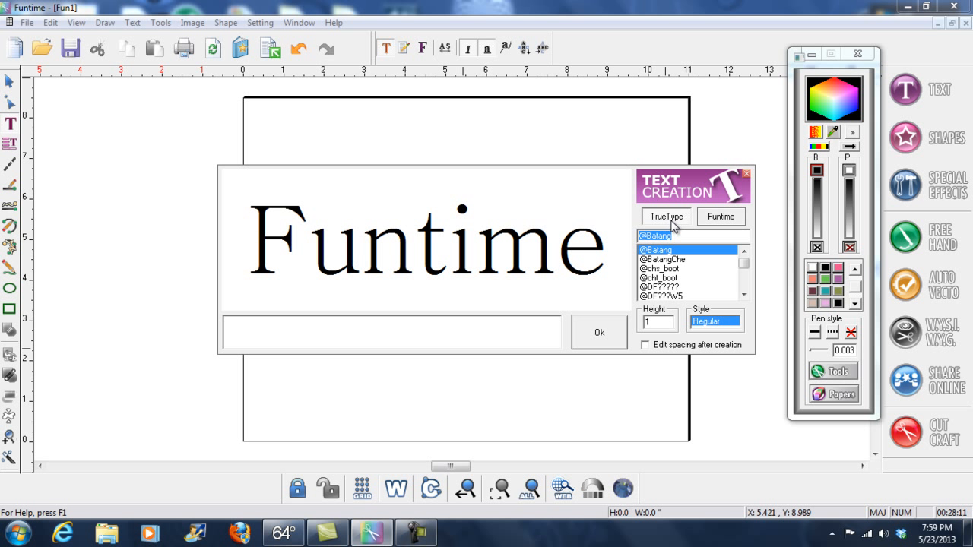
{"action": "left_click", "coordinate": [693, 260]}
{"action": "left_click", "coordinate": [687, 269]}
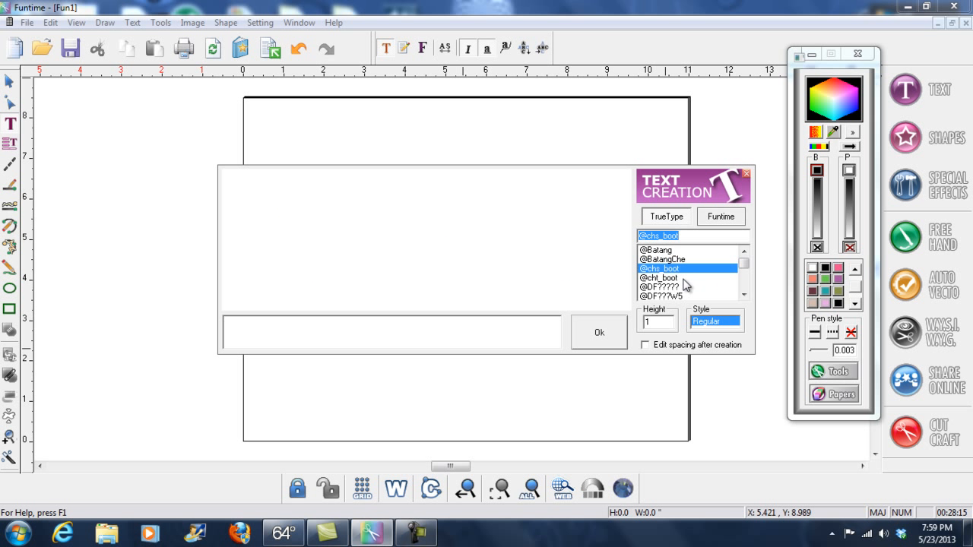
{"action": "left_click", "coordinate": [684, 278]}
{"action": "left_click", "coordinate": [687, 296]}
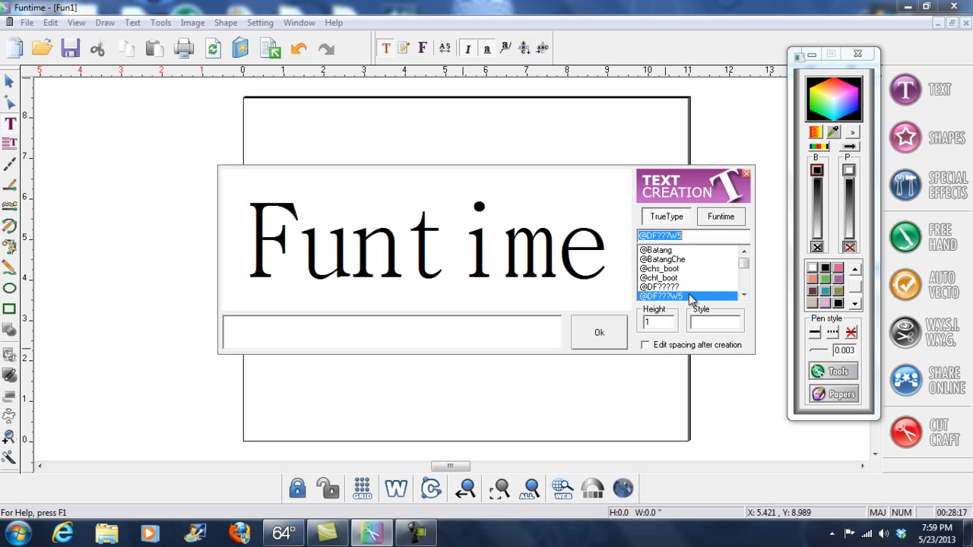
{"action": "left_click", "coordinate": [742, 295]}
{"action": "left_click", "coordinate": [743, 295]}
{"action": "left_click", "coordinate": [743, 295]}
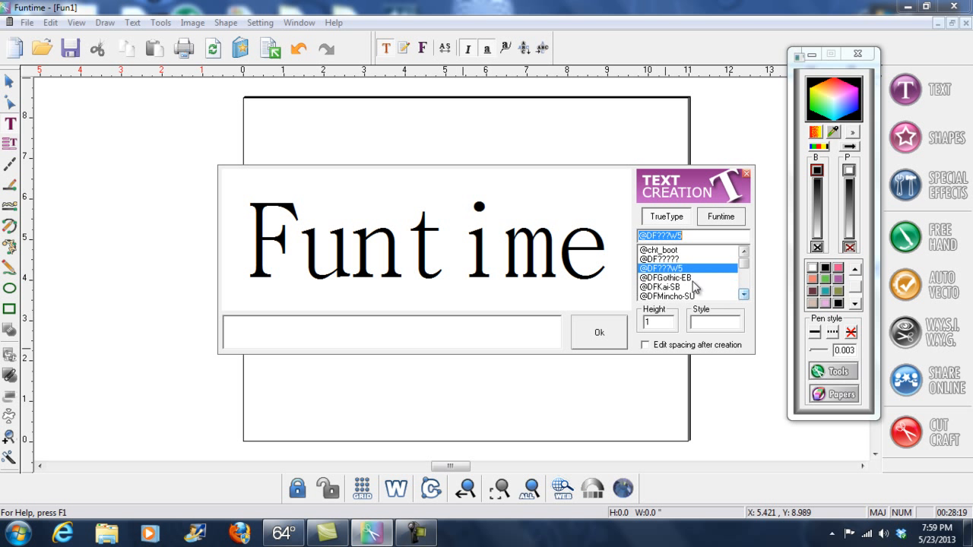
{"action": "left_click", "coordinate": [687, 278]}
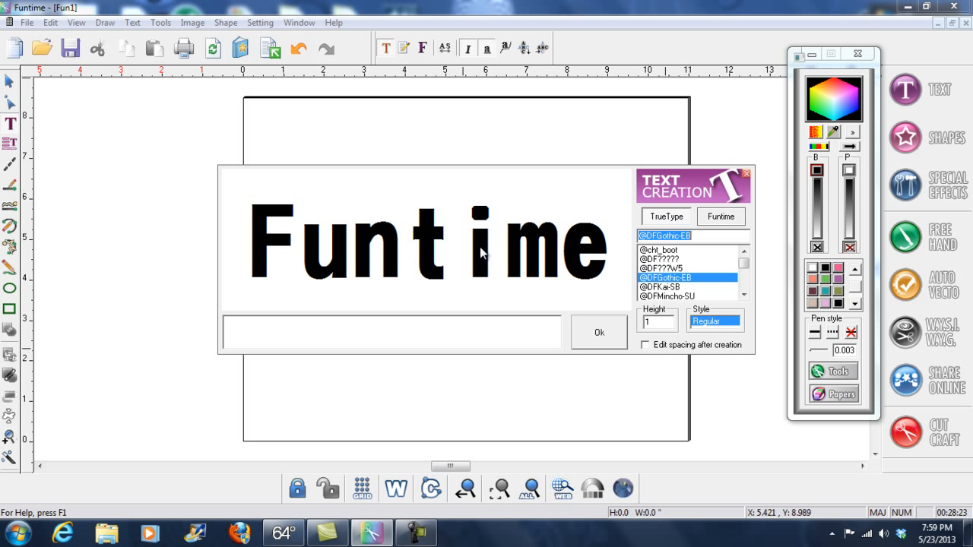
{"action": "left_click", "coordinate": [665, 288]}
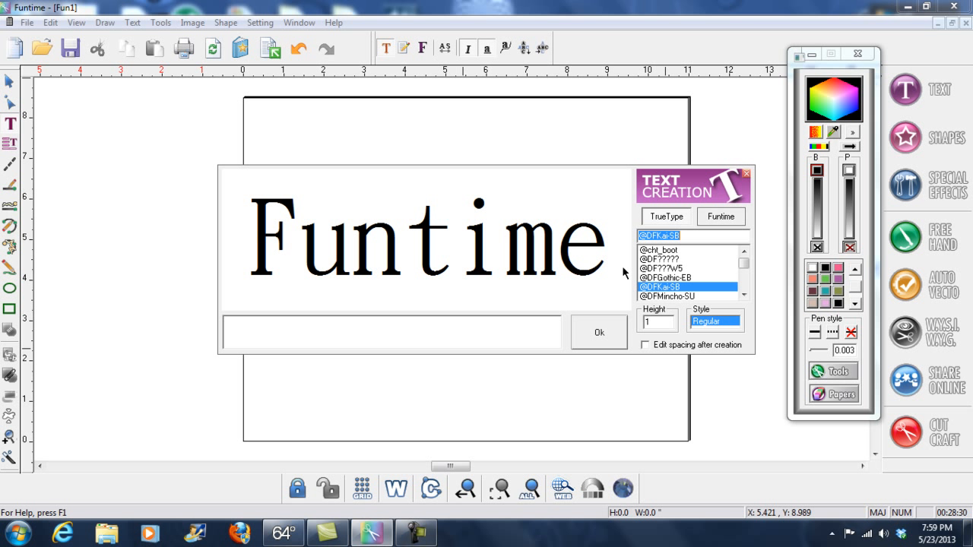
Switch to the Funtime fonts and preview 0areva Rhinestone, 0helvetica Condensed Rhinestone and 0helvetica Medium Rhinestone.
{"action": "left_click", "coordinate": [719, 219]}
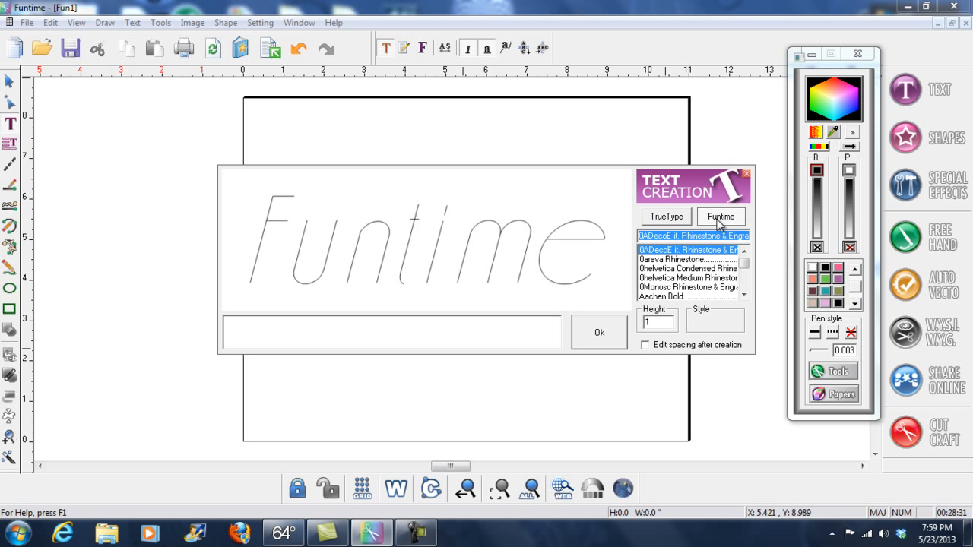
{"action": "left_click", "coordinate": [693, 260]}
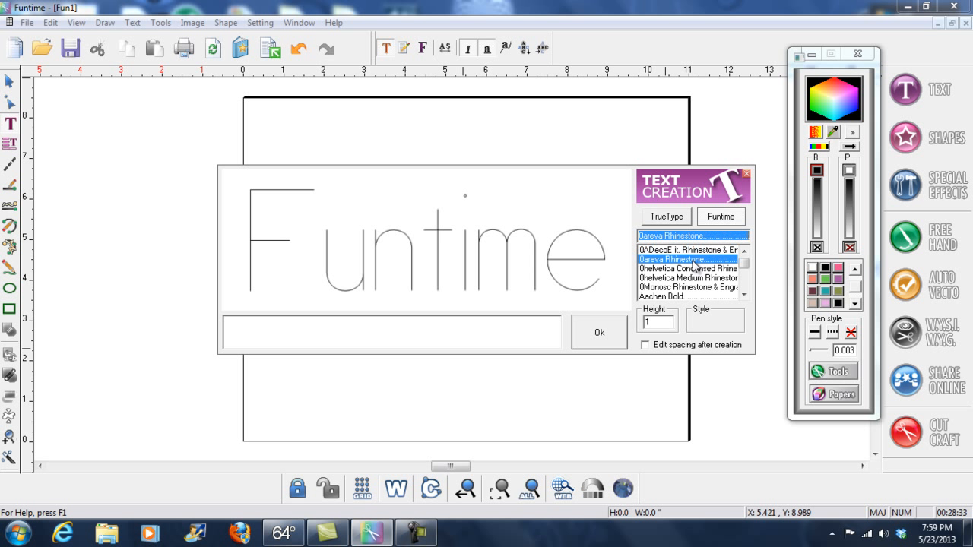
{"action": "left_click", "coordinate": [693, 269]}
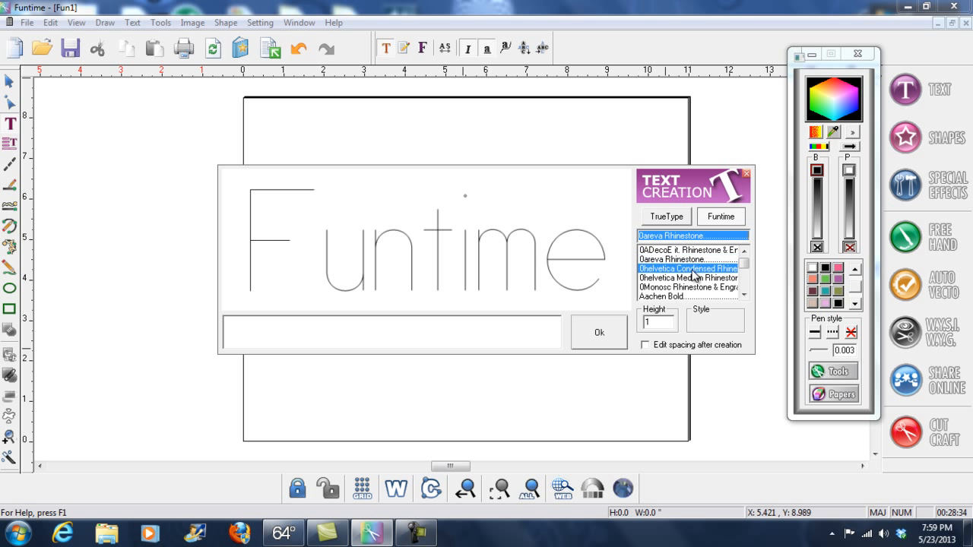
{"action": "left_click", "coordinate": [693, 279]}
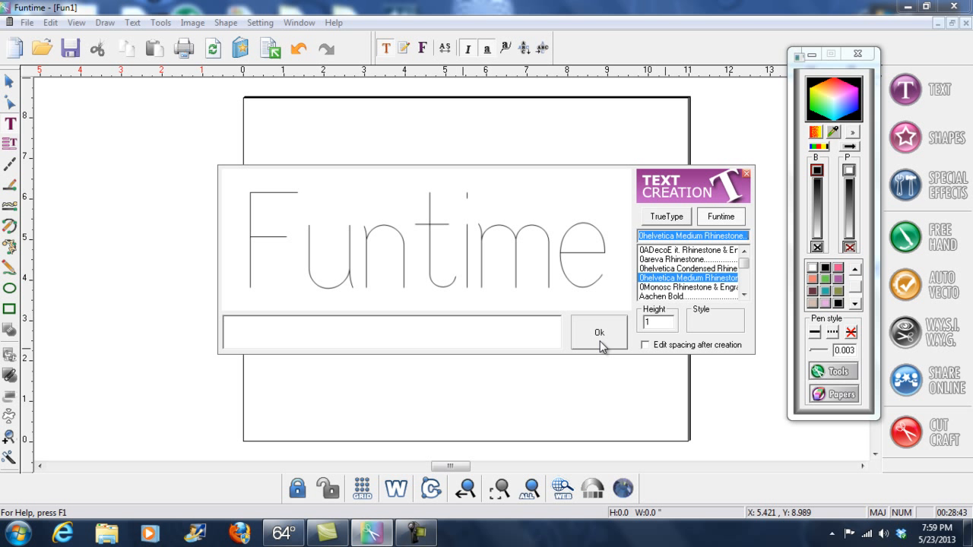
Return to the TrueType fonts, look up those starting with RT, and apply RT Sports 3 line Font 1.
{"action": "left_click", "coordinate": [665, 218]}
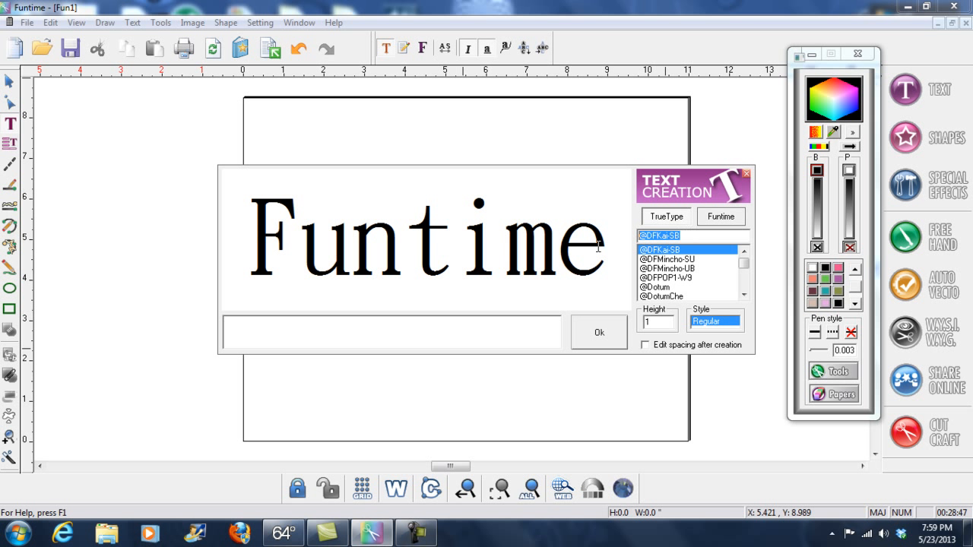
{"action": "type", "text": "RT"}
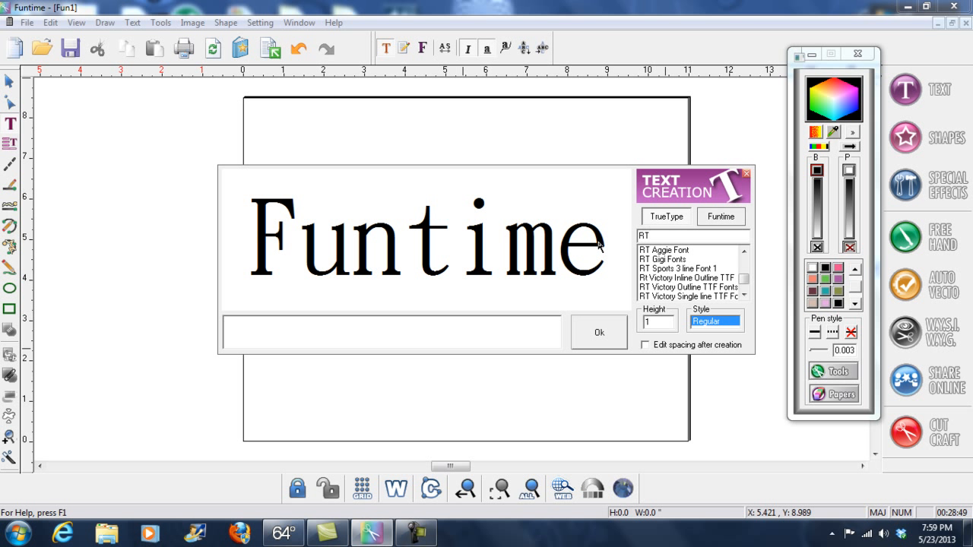
{"action": "left_click", "coordinate": [660, 269]}
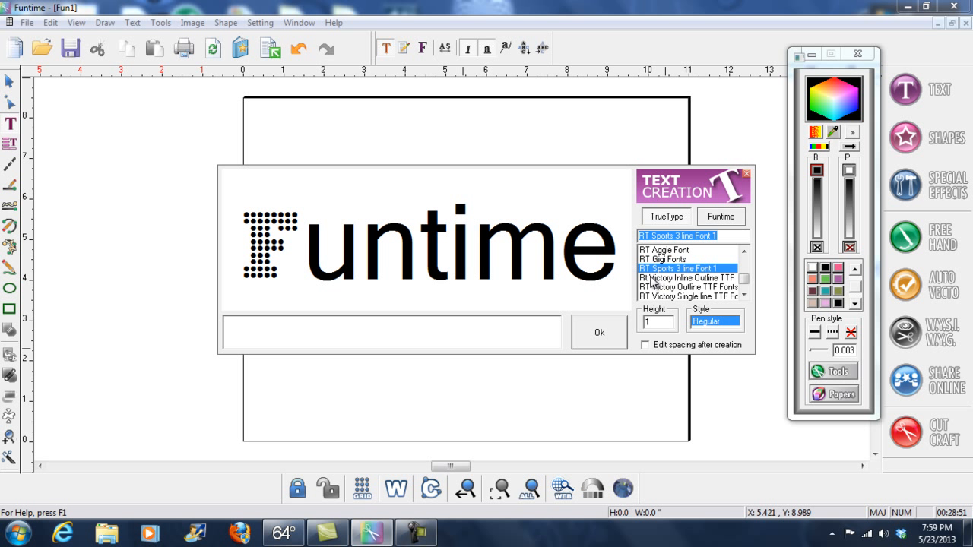
{"action": "left_click", "coordinate": [608, 334]}
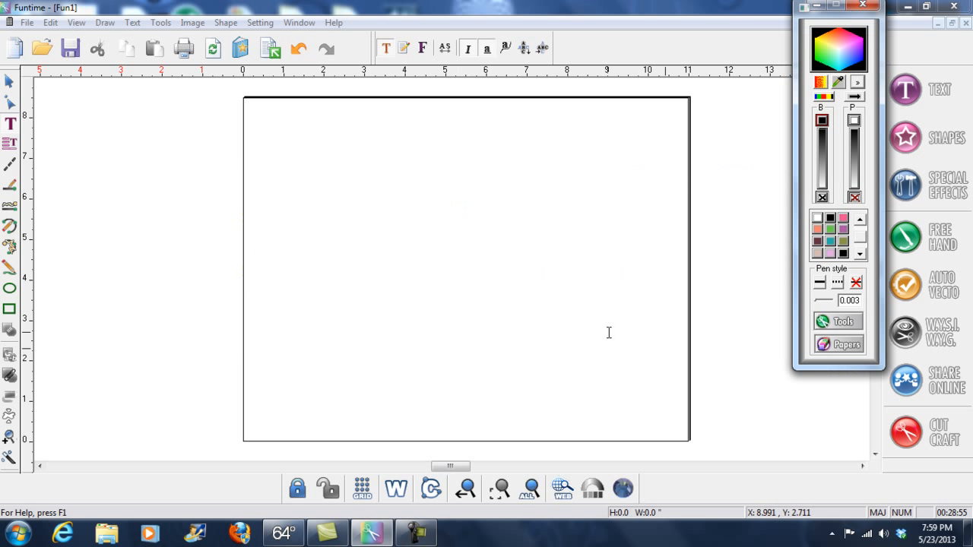
Write CHEER in the upper left part of the page and move the text down about 2.7 inches.
{"action": "left_click", "coordinate": [274, 204]}
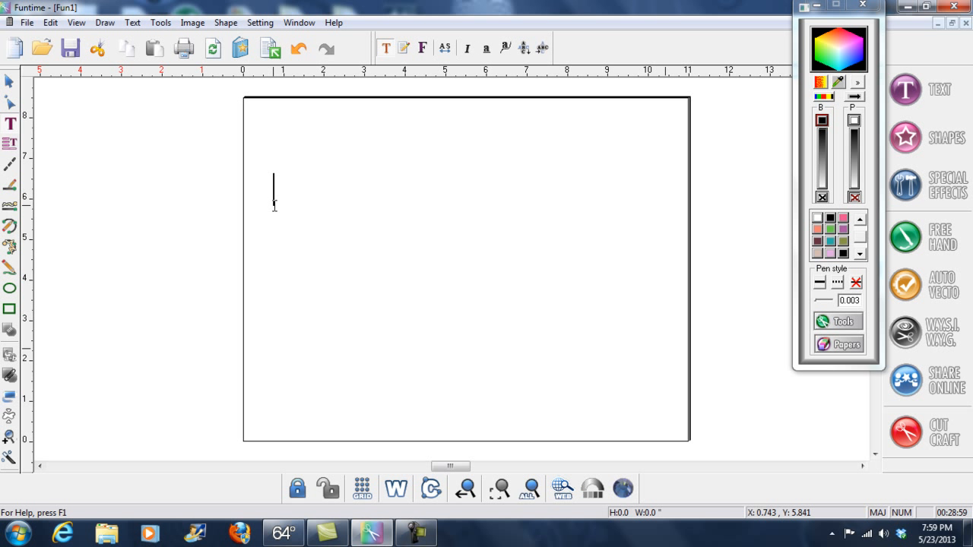
{"action": "type", "text": "CHEER"}
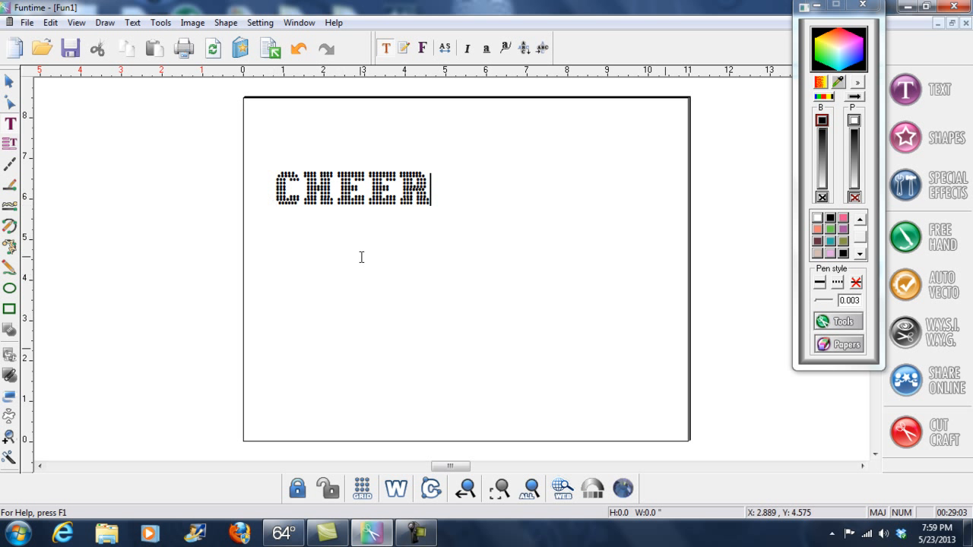
{"action": "left_click", "coordinate": [9, 81]}
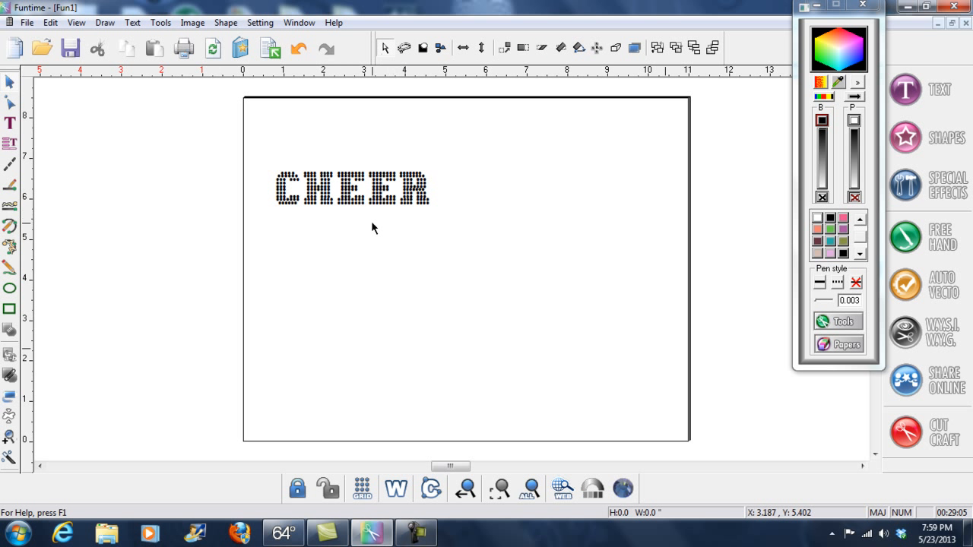
{"action": "left_click", "coordinate": [345, 197]}
{"action": "left_click_drag", "start_coordinate": [346, 200], "coordinate": [339, 310]}
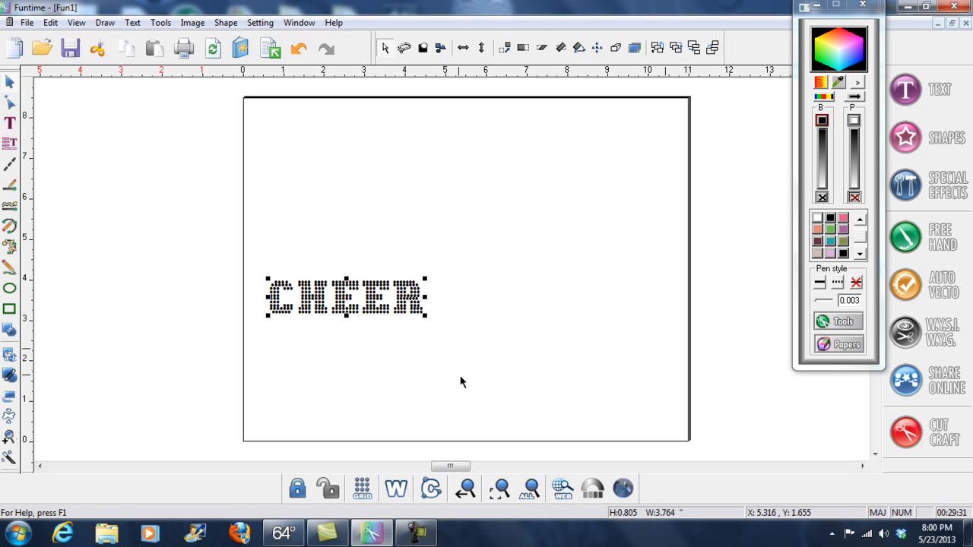
Select the entire CHEER text and enlarge it proportionally to about 1.69 inches high and 7.89 inches wide.
{"action": "left_click_drag", "start_coordinate": [256, 256], "coordinate": [478, 347]}
{"action": "left_click_drag", "start_coordinate": [254, 248], "coordinate": [452, 349]}
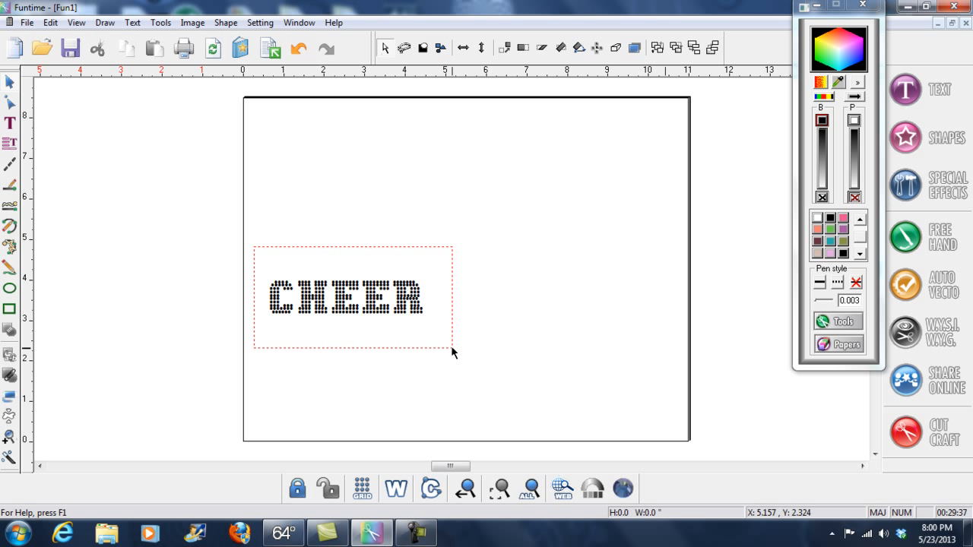
{"action": "left_click_drag", "start_coordinate": [451, 348], "coordinate": [452, 348]}
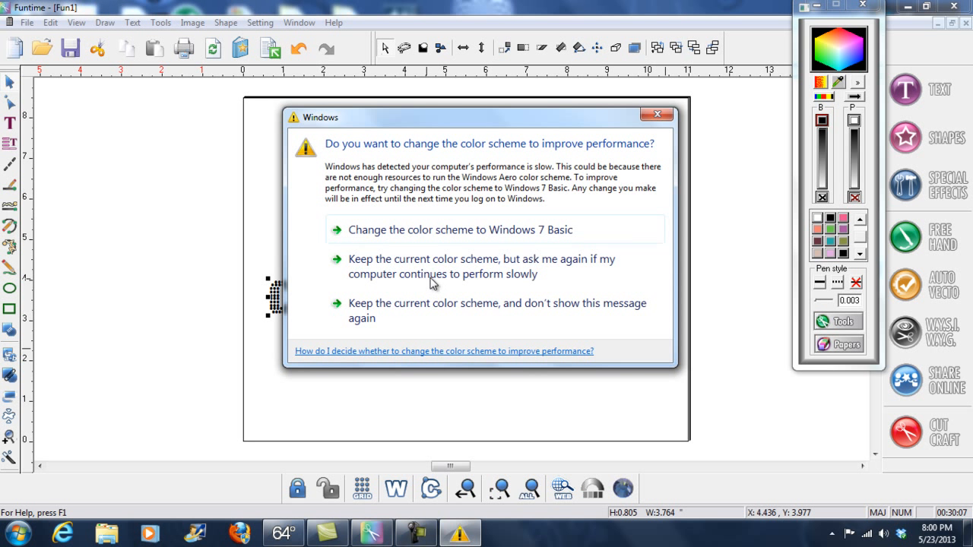
{"action": "left_click_drag", "start_coordinate": [425, 277], "coordinate": [551, 239]}
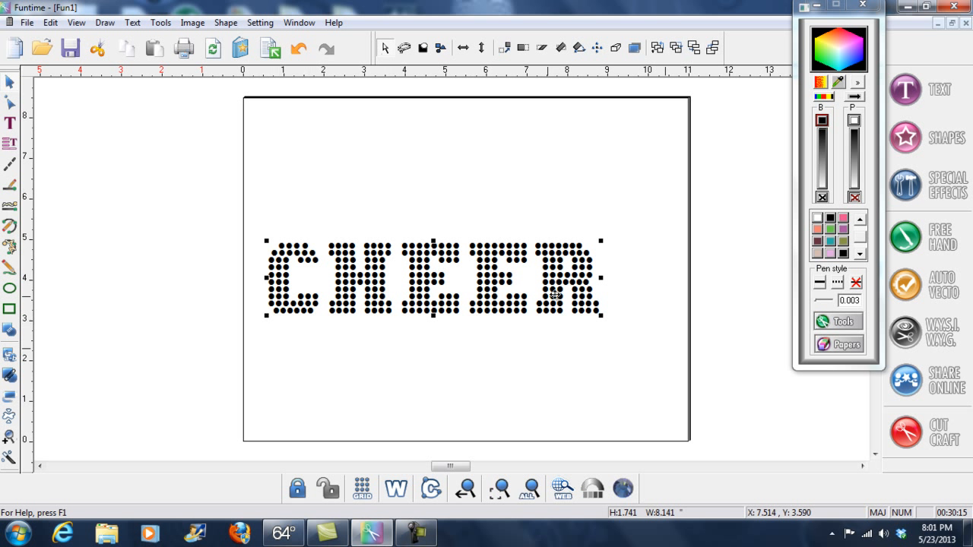
{"action": "left_click_drag", "start_coordinate": [600, 241], "coordinate": [593, 251]}
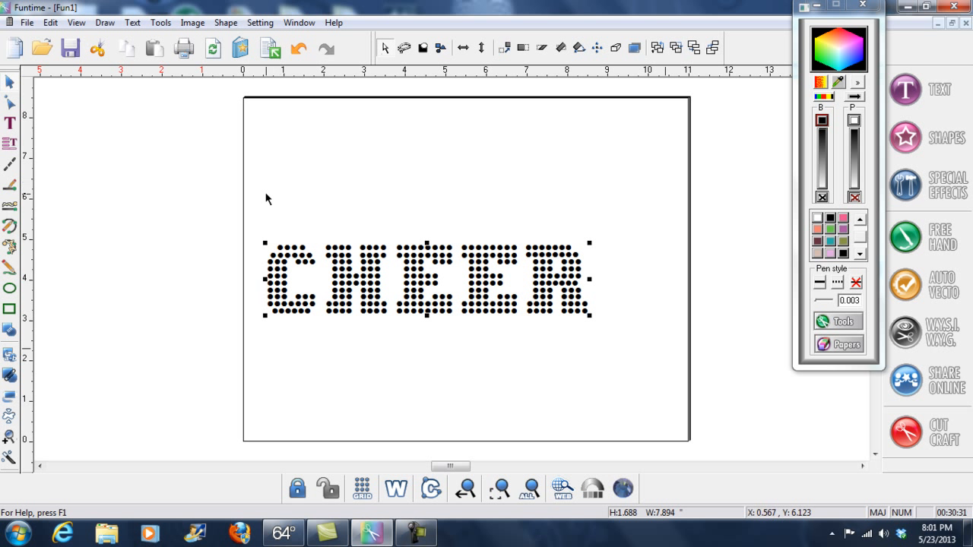
Convert the CHEER text to paths and check the size of a single circle in the letter C.
{"action": "left_click", "coordinate": [133, 23]}
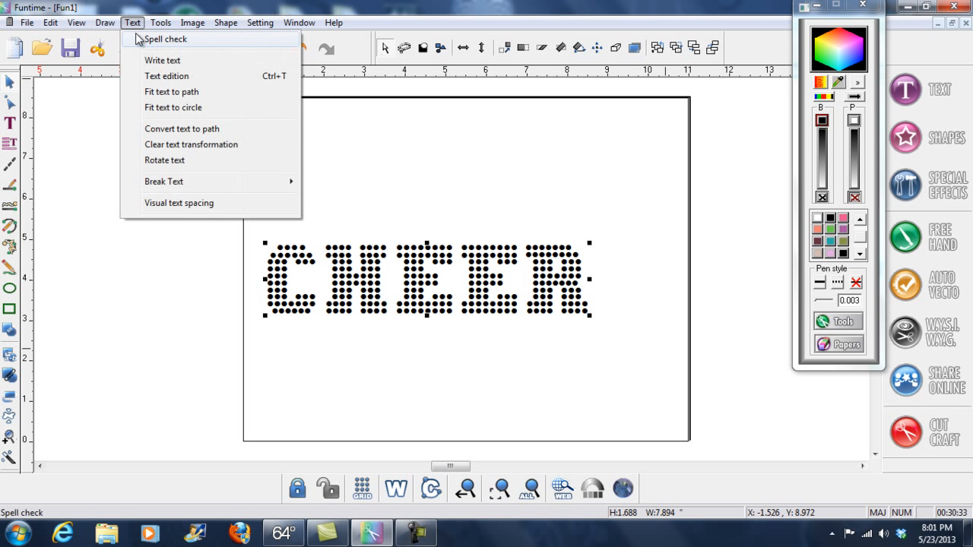
{"action": "left_click", "coordinate": [172, 130]}
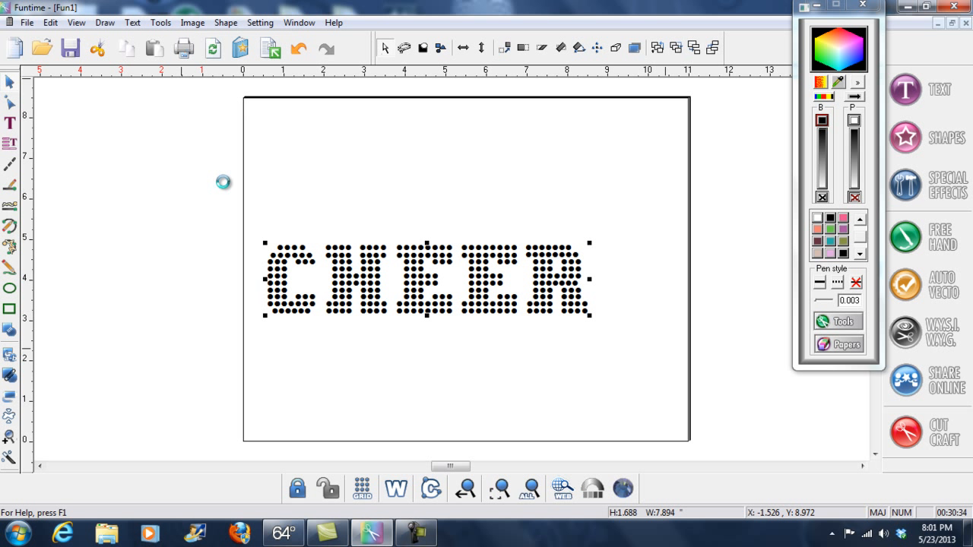
{"action": "left_click", "coordinate": [259, 221]}
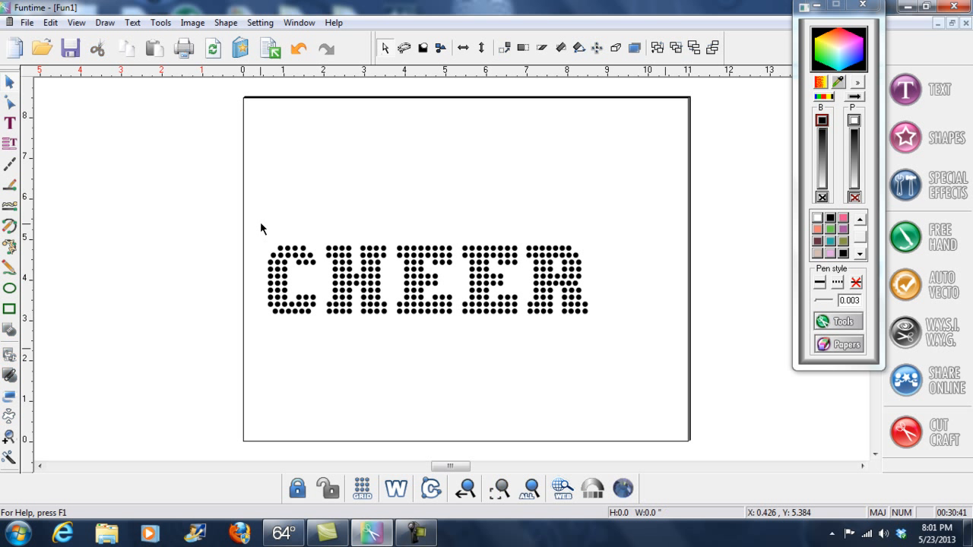
{"action": "left_click", "coordinate": [280, 248]}
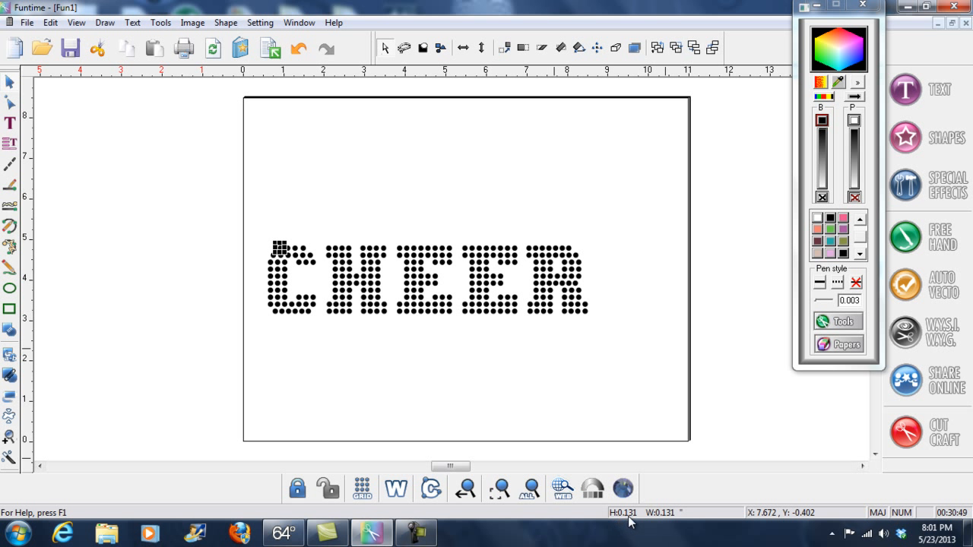
{"action": "left_click", "coordinate": [320, 229]}
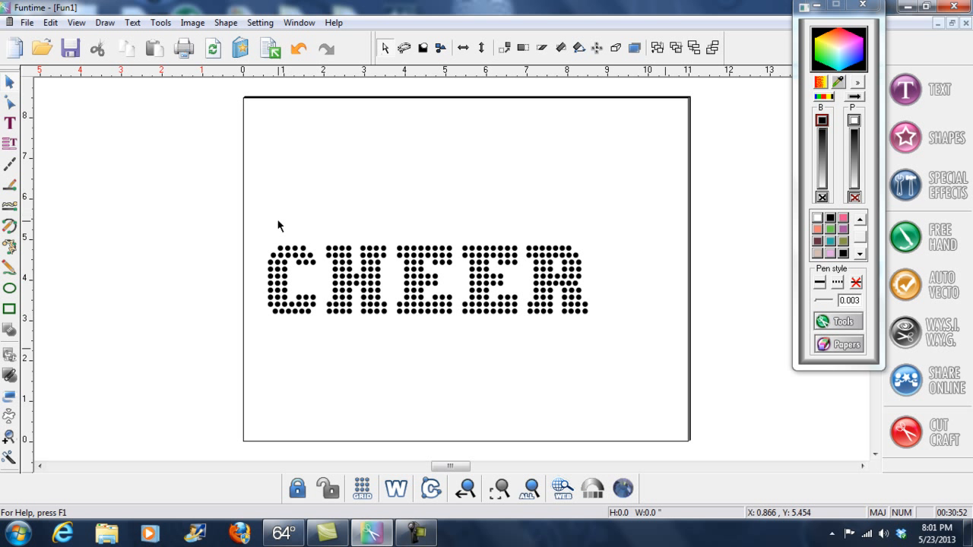
Open the stone transformation settings, choose the 13 SS (3.2 - 3.4) mm stone, and check a circle in the C against it.
{"action": "left_click", "coordinate": [623, 489]}
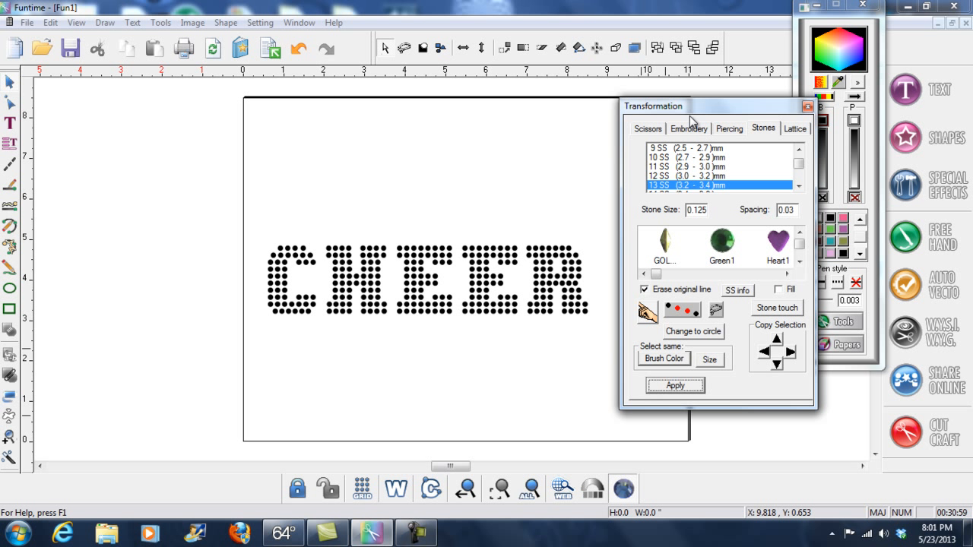
{"action": "left_click", "coordinate": [659, 187]}
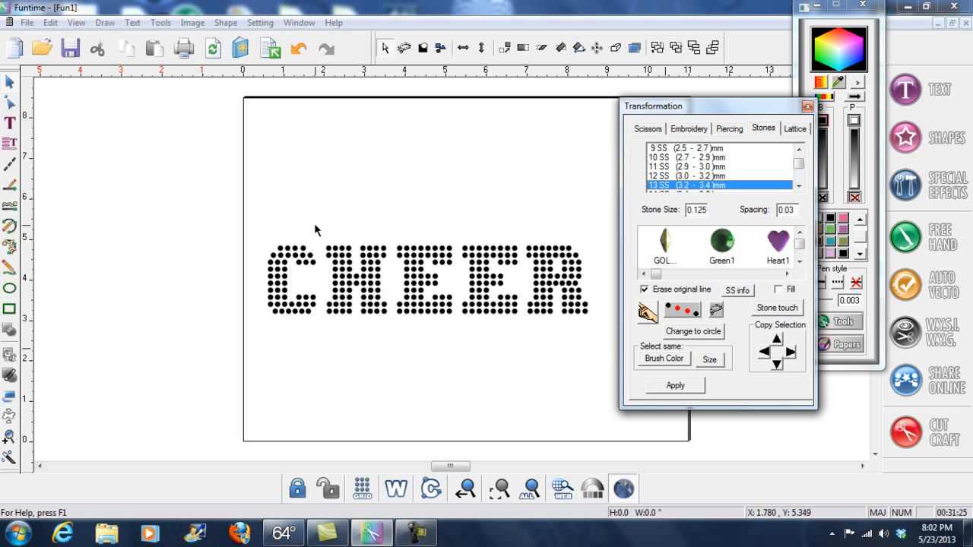
{"action": "left_click", "coordinate": [302, 248]}
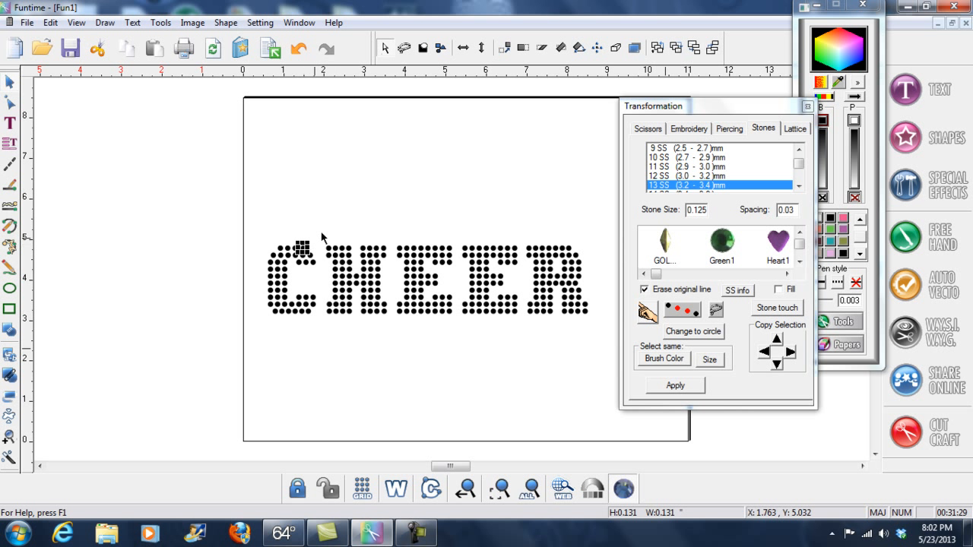
{"action": "left_click", "coordinate": [342, 213]}
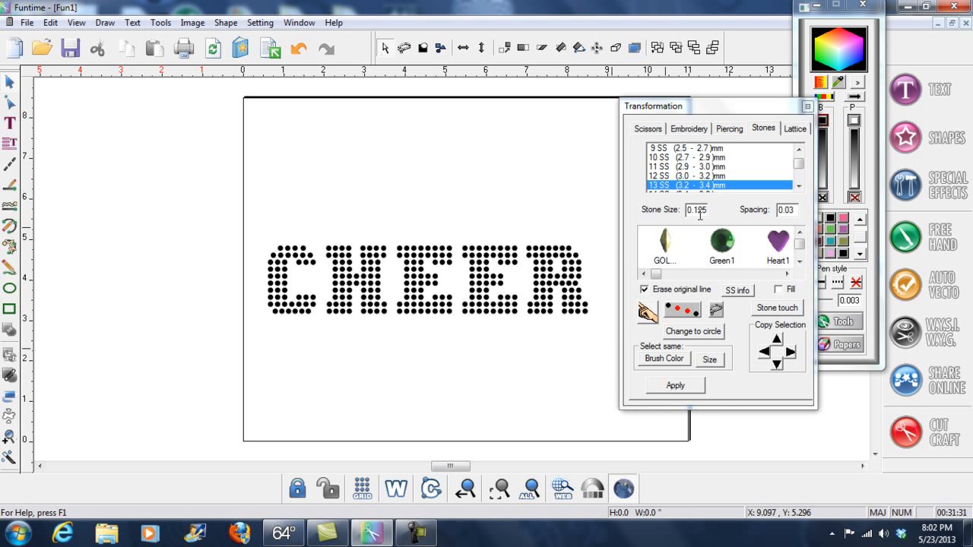
Shrink the whole CHEER design proportionally to about 1.62 inches high and 7.57 inches wide, and check a circle's size in the C.
{"action": "left_click_drag", "start_coordinate": [264, 235], "coordinate": [612, 355]}
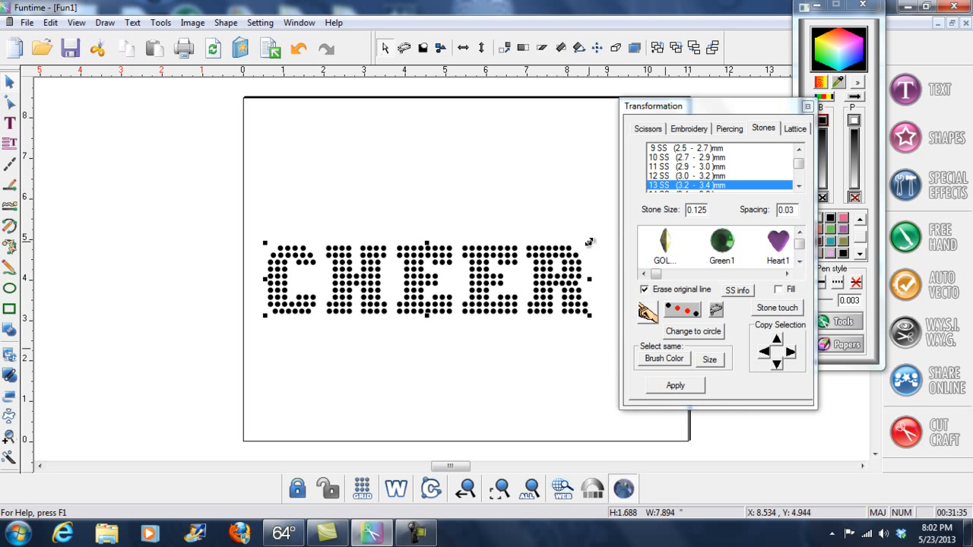
{"action": "left_click_drag", "start_coordinate": [588, 242], "coordinate": [576, 247]}
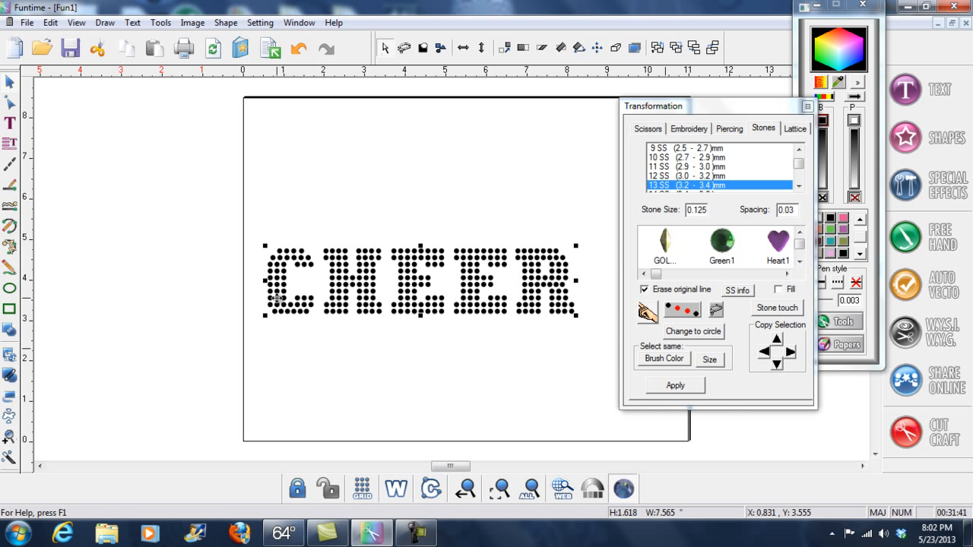
{"action": "left_click", "coordinate": [344, 212]}
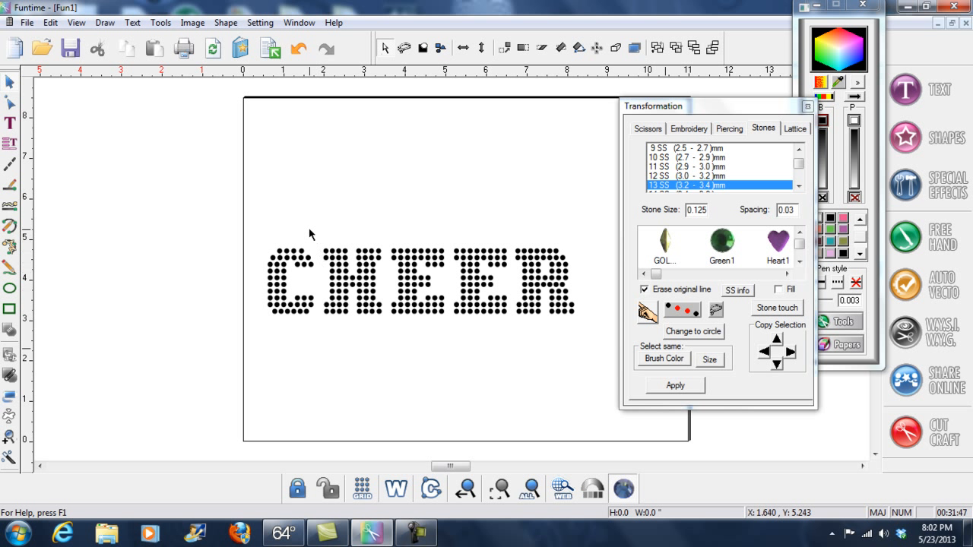
{"action": "left_click", "coordinate": [301, 251]}
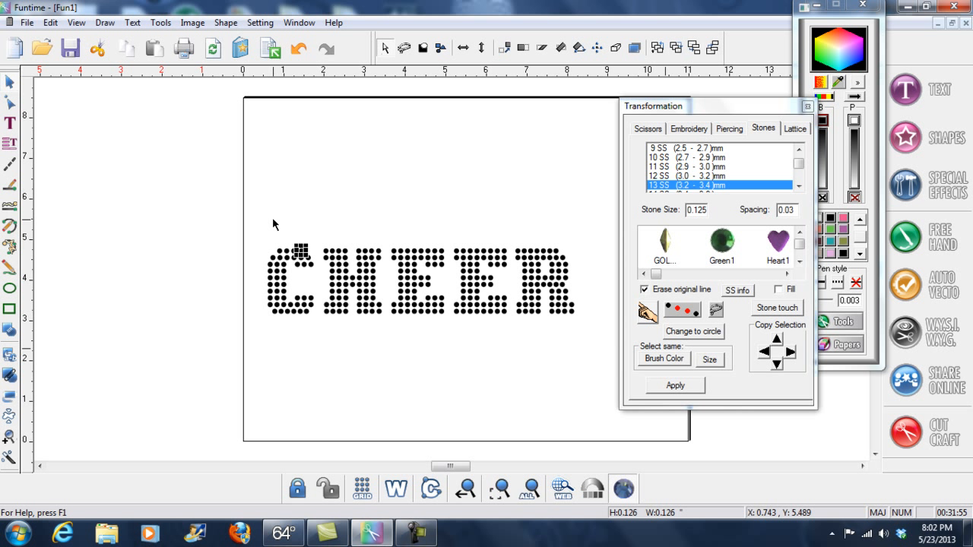
{"action": "left_click", "coordinate": [284, 230]}
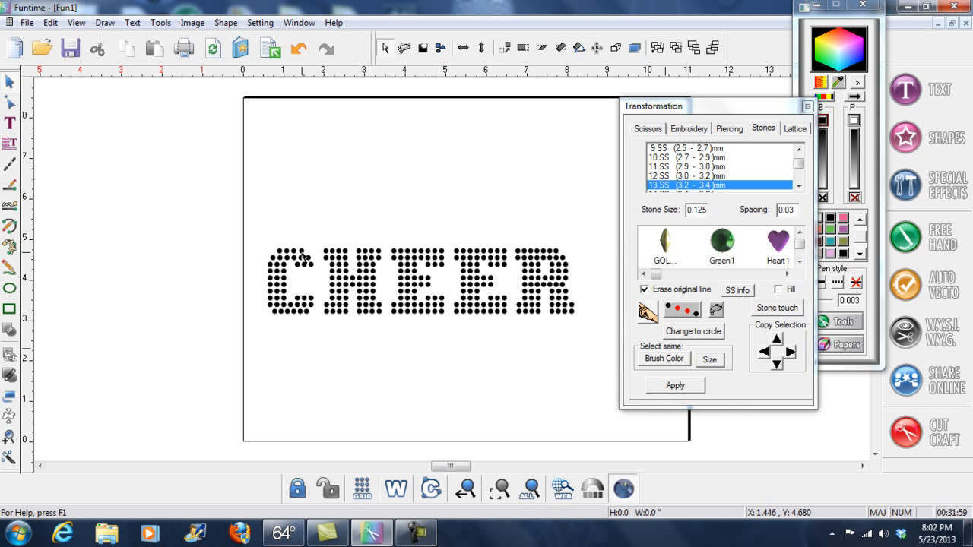
{"action": "left_click", "coordinate": [301, 252]}
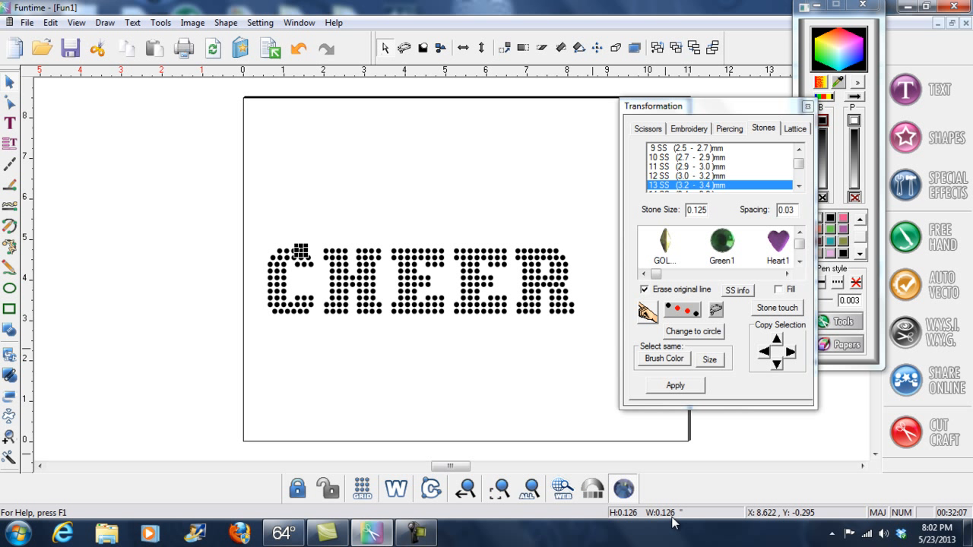
Change all the dots of the CHEER design to true circles and check the size of one in the R.
{"action": "mouse_move", "coordinate": [259, 225]}
{"action": "left_mouse_down"}
{"action": "mouse_move", "coordinate": [576, 323]}
{"action": "mouse_move", "coordinate": [591, 345]}
{"action": "left_mouse_up"}
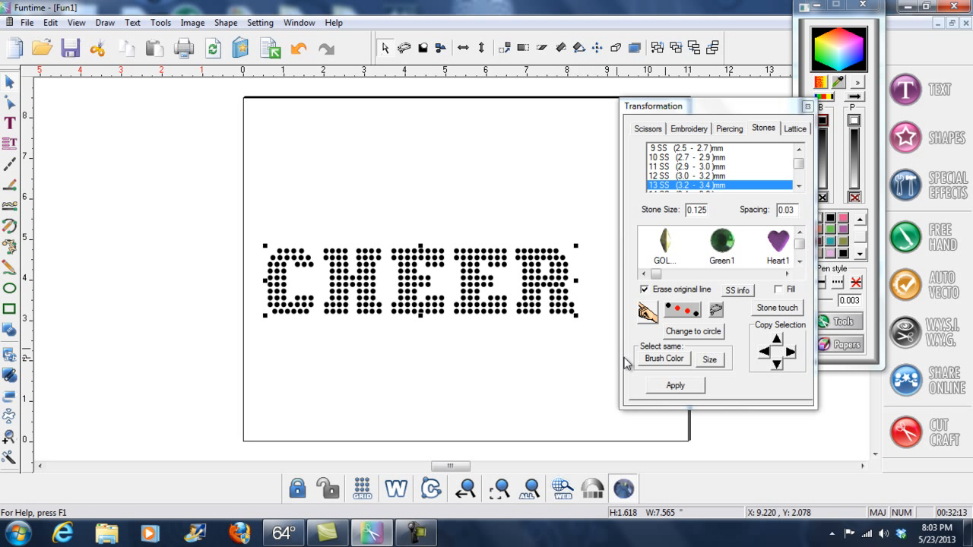
{"action": "left_click", "coordinate": [678, 335]}
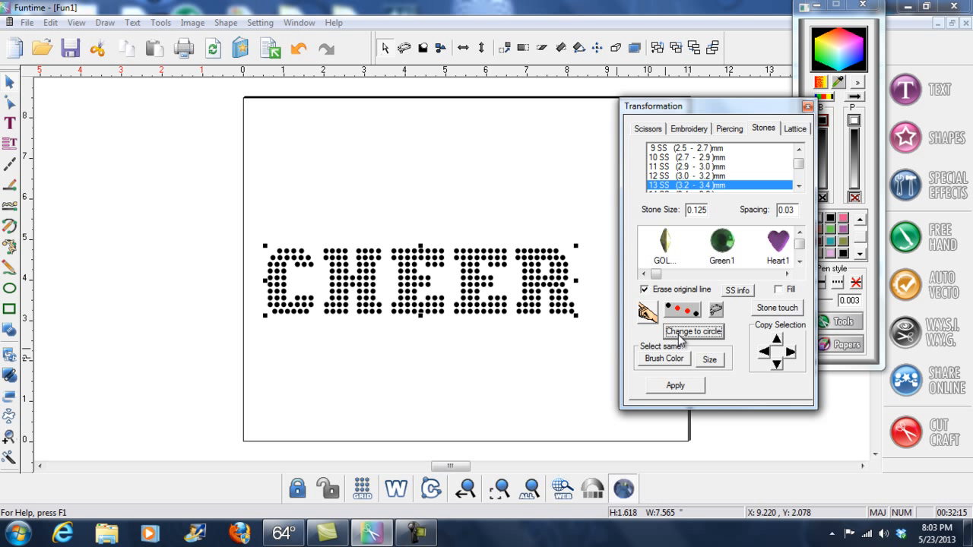
{"action": "left_click", "coordinate": [568, 223]}
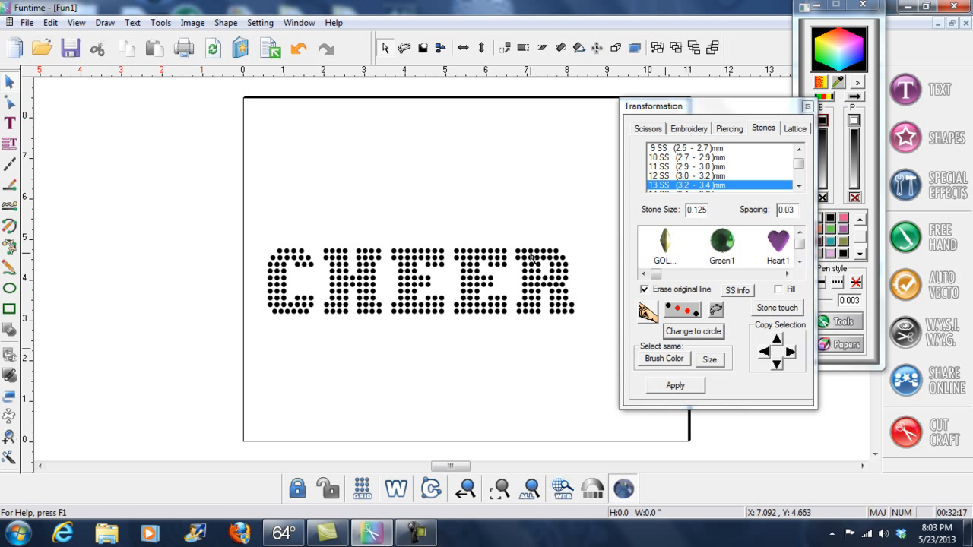
{"action": "left_click", "coordinate": [530, 252]}
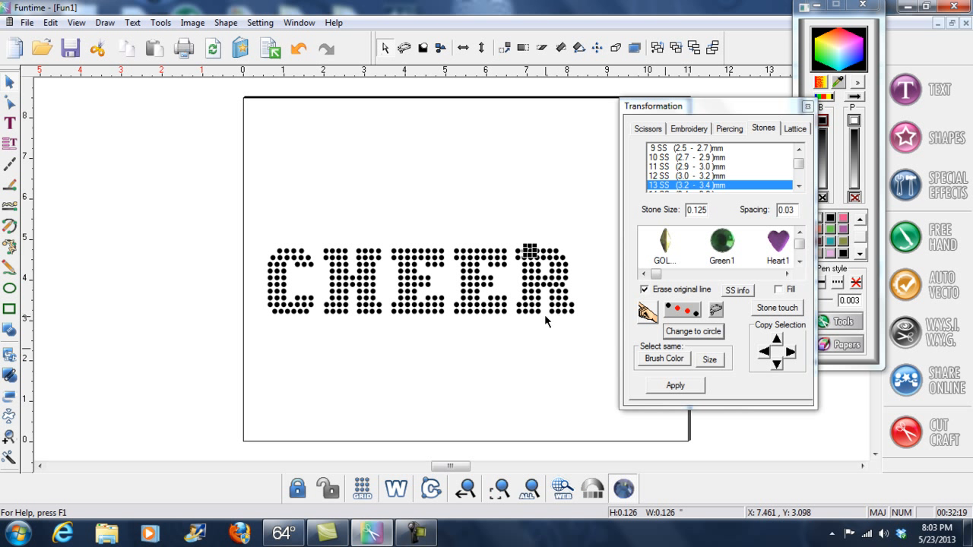
{"action": "left_click", "coordinate": [504, 352]}
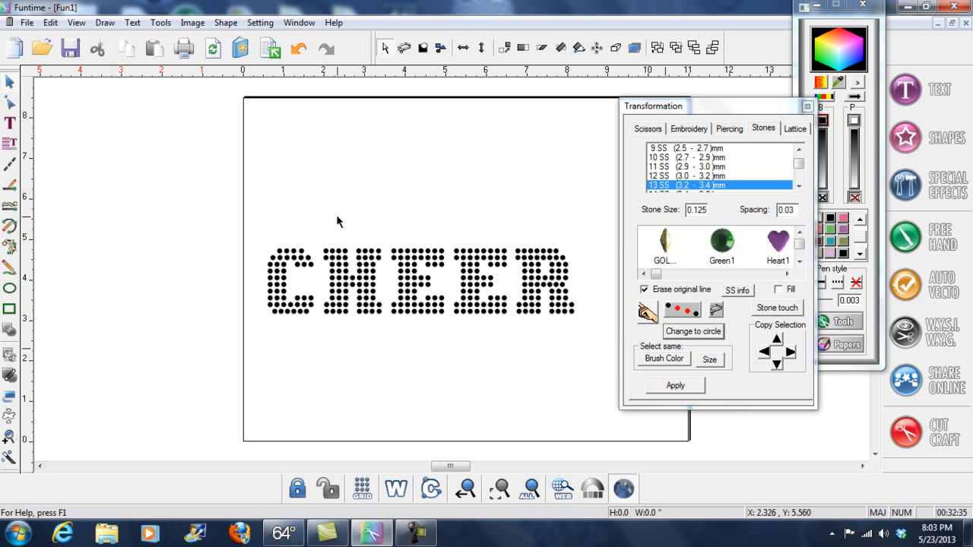
Nudge the letters HEER left together to narrow the gap after the C.
{"action": "left_click_drag", "start_coordinate": [316, 228], "coordinate": [592, 339]}
{"action": "key", "text": "Left"}
{"action": "key", "text": "Left"}
{"action": "key", "text": "Left"}
{"action": "key", "text": "Left"}
{"action": "key", "text": "Left"}
{"action": "key", "text": "Left"}
{"action": "key", "text": "Left"}
{"action": "key", "text": "Left"}
{"action": "key", "text": "Left"}
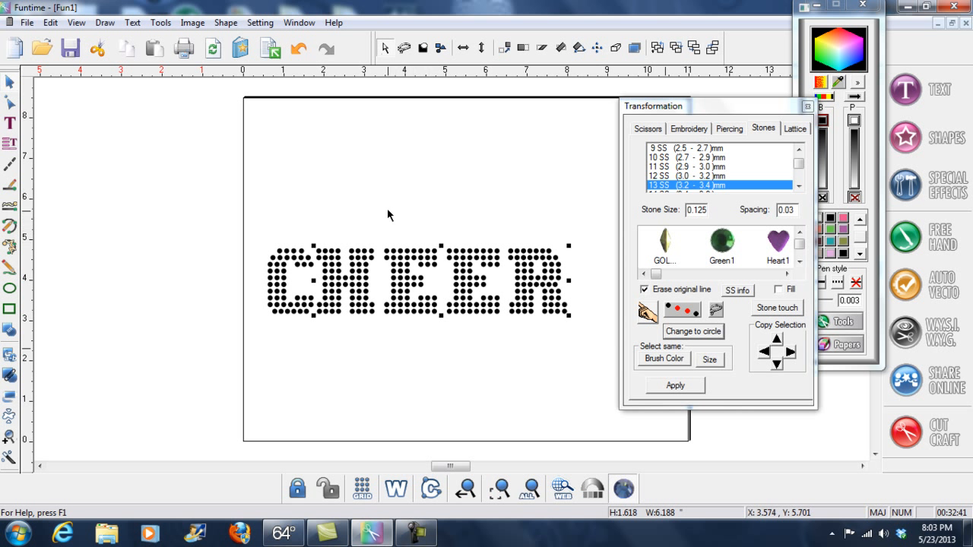
Shift the remaining letters left in turn to close up the gaps between H, E, E and R.
{"action": "left_click", "coordinate": [392, 204]}
{"action": "left_click_drag", "start_coordinate": [509, 306], "coordinate": [577, 321]}
{"action": "left_click", "coordinate": [447, 201]}
{"action": "left_click_drag", "start_coordinate": [523, 298], "coordinate": [595, 334]}
{"action": "key", "text": "Left"}
{"action": "key", "text": "Left"}
{"action": "left_click", "coordinate": [503, 208]}
{"action": "left_click_drag", "start_coordinate": [493, 236], "coordinate": [582, 327]}
{"action": "left_click", "coordinate": [446, 226]}
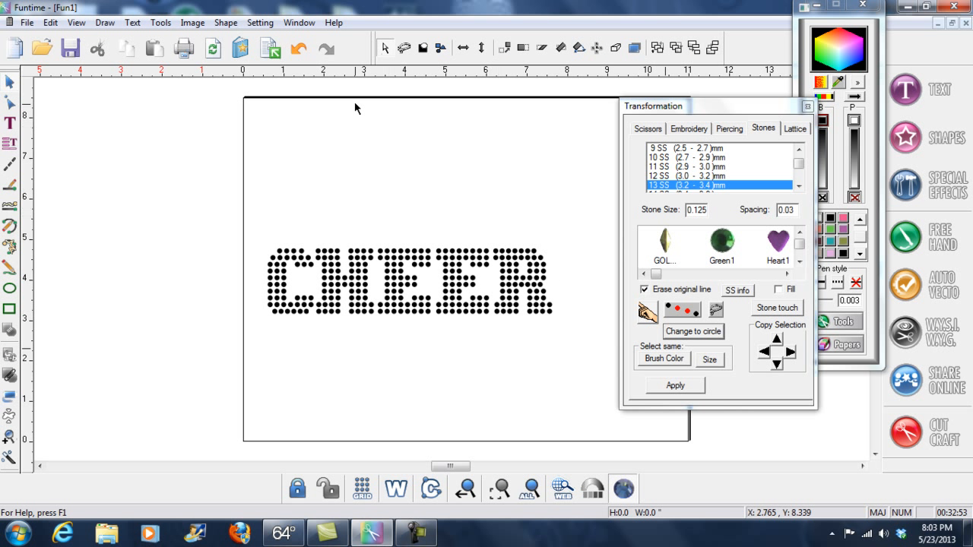
Try moving the letter R slightly down using a freehand lasso selection, and undo the move.
{"action": "left_click", "coordinate": [405, 47]}
{"action": "mouse_move", "coordinate": [569, 311]}
{"action": "left_mouse_down"}
{"action": "mouse_move", "coordinate": [506, 225]}
{"action": "mouse_move", "coordinate": [493, 254]}
{"action": "mouse_move", "coordinate": [495, 295]}
{"action": "mouse_move", "coordinate": [539, 320]}
{"action": "mouse_move", "coordinate": [570, 304]}
{"action": "left_mouse_up"}
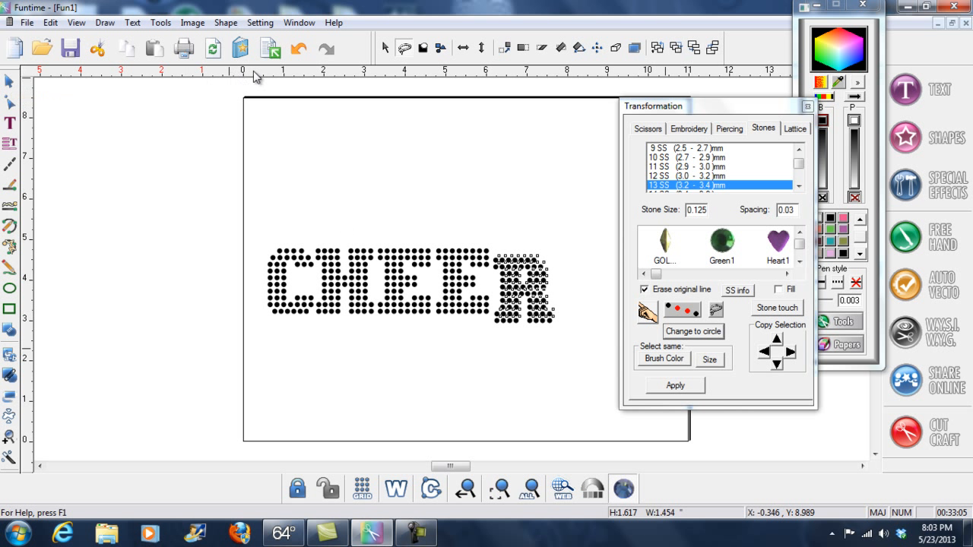
{"action": "left_click", "coordinate": [298, 54]}
{"action": "left_click", "coordinate": [298, 51]}
{"action": "left_click", "coordinate": [298, 51]}
{"action": "left_click", "coordinate": [298, 51]}
{"action": "left_click", "coordinate": [298, 52]}
{"action": "left_click", "coordinate": [298, 52]}
{"action": "left_click", "coordinate": [297, 52]}
{"action": "left_click", "coordinate": [298, 52]}
{"action": "left_click", "coordinate": [298, 52]}
{"action": "left_click", "coordinate": [298, 52]}
{"action": "left_click", "coordinate": [383, 156]}
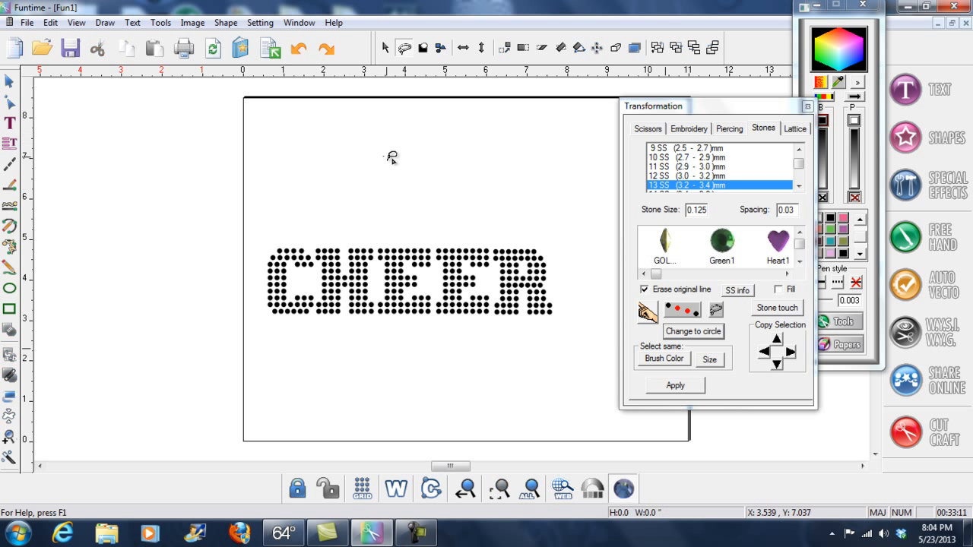
{"action": "left_click", "coordinate": [8, 86]}
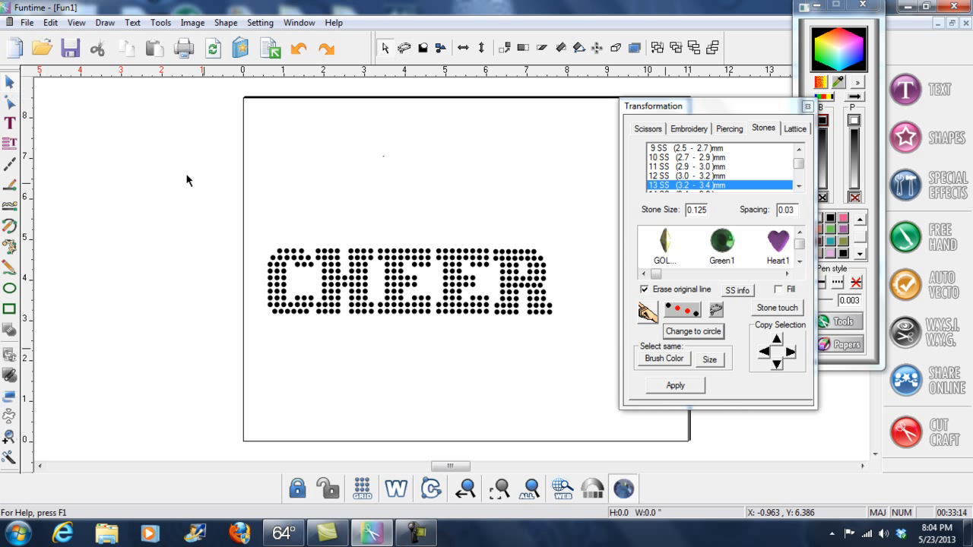
Check the sizes of single circles at the top of the H and the second E.
{"action": "left_click", "coordinate": [371, 252]}
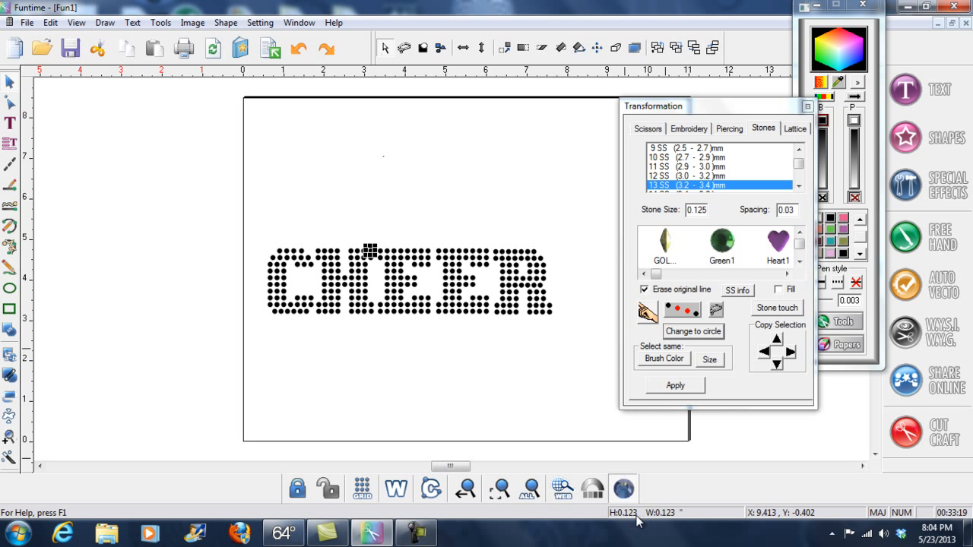
{"action": "left_click", "coordinate": [478, 209]}
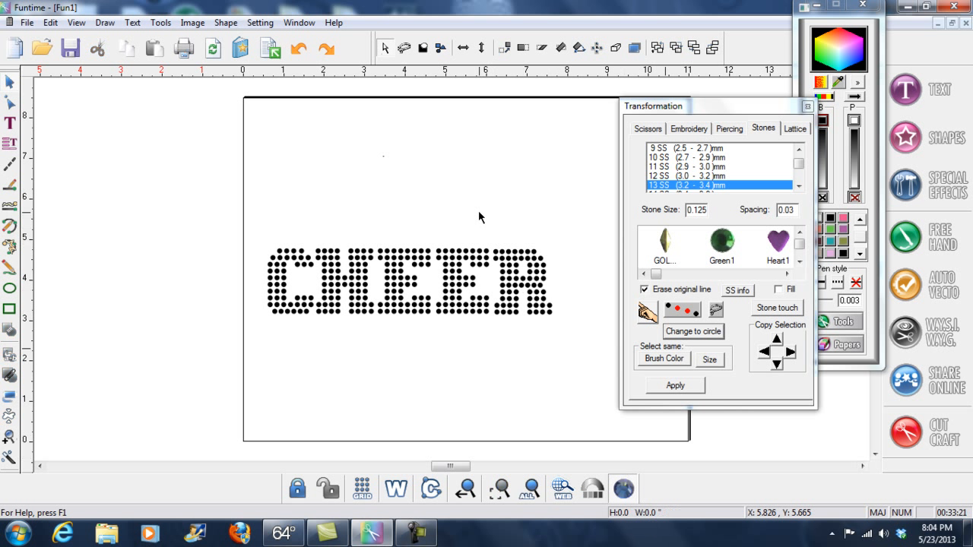
{"action": "left_click", "coordinate": [445, 252]}
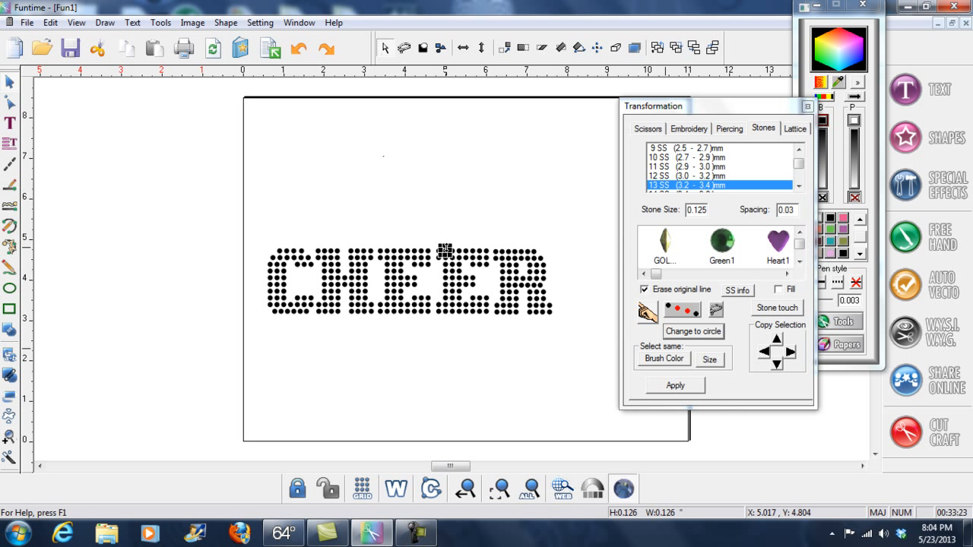
{"action": "left_click", "coordinate": [445, 213]}
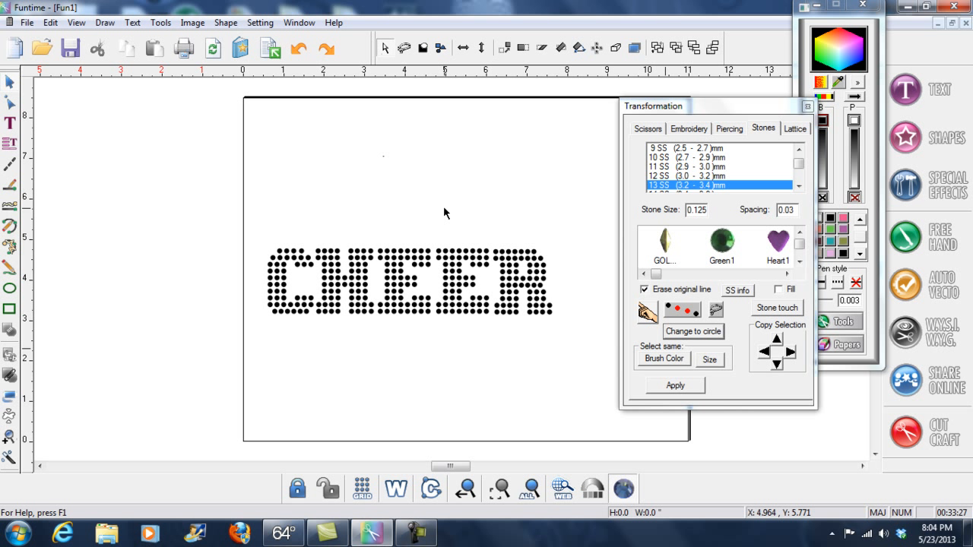
Duplicate the whole CHEER design, placing one copy in the upper part of the page and the other near the lower edge.
{"action": "left_click_drag", "start_coordinate": [256, 220], "coordinate": [571, 318]}
{"action": "right_click", "coordinate": [514, 300]}
{"action": "left_click", "coordinate": [558, 371]}
{"action": "left_click_drag", "start_coordinate": [444, 280], "coordinate": [442, 177]}
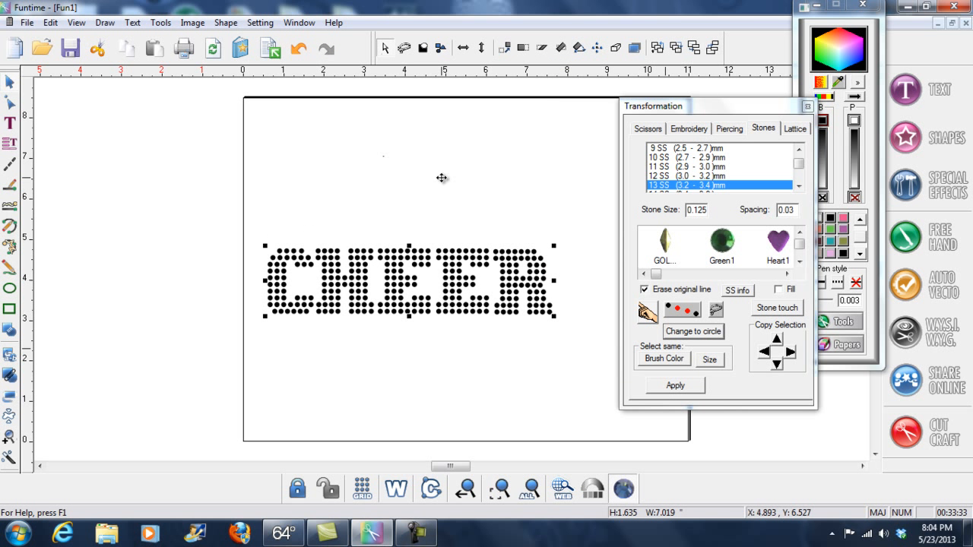
{"action": "left_click_drag", "start_coordinate": [238, 237], "coordinate": [569, 360]}
{"action": "left_click_drag", "start_coordinate": [520, 312], "coordinate": [483, 390]}
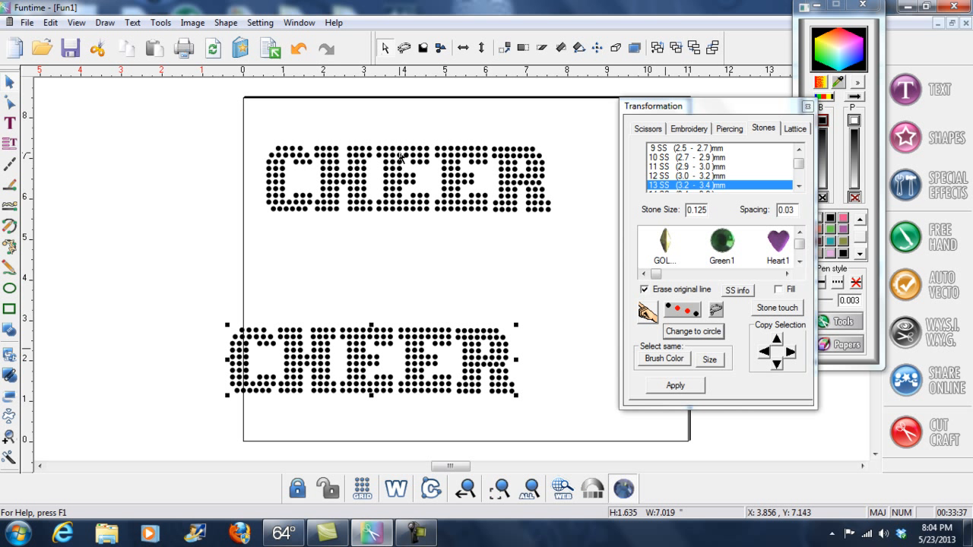
Group the upper CHEER design and apply 13 SS (3.2 - 3.4) mm stones to it.
{"action": "left_click_drag", "start_coordinate": [259, 124], "coordinate": [595, 249]}
{"action": "left_click", "coordinate": [228, 23]}
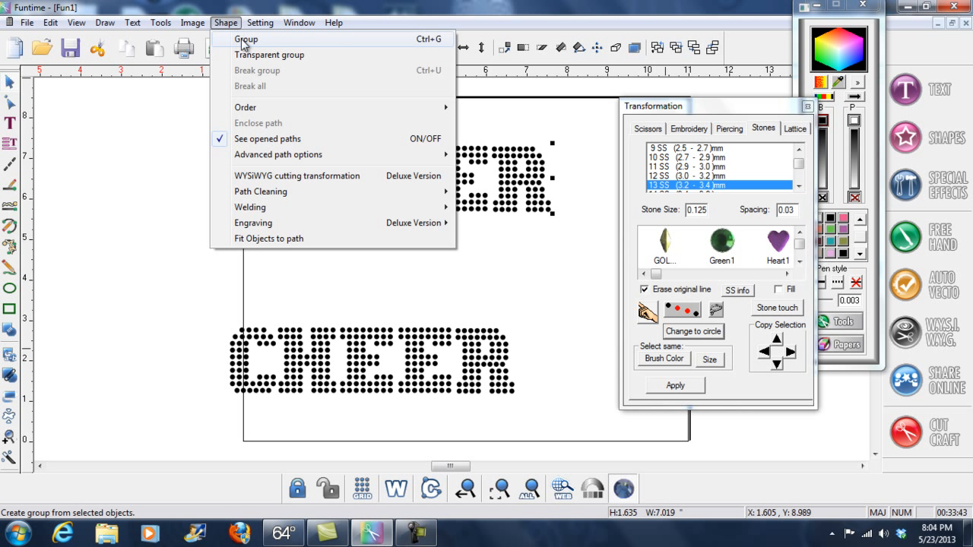
{"action": "left_click", "coordinate": [245, 39]}
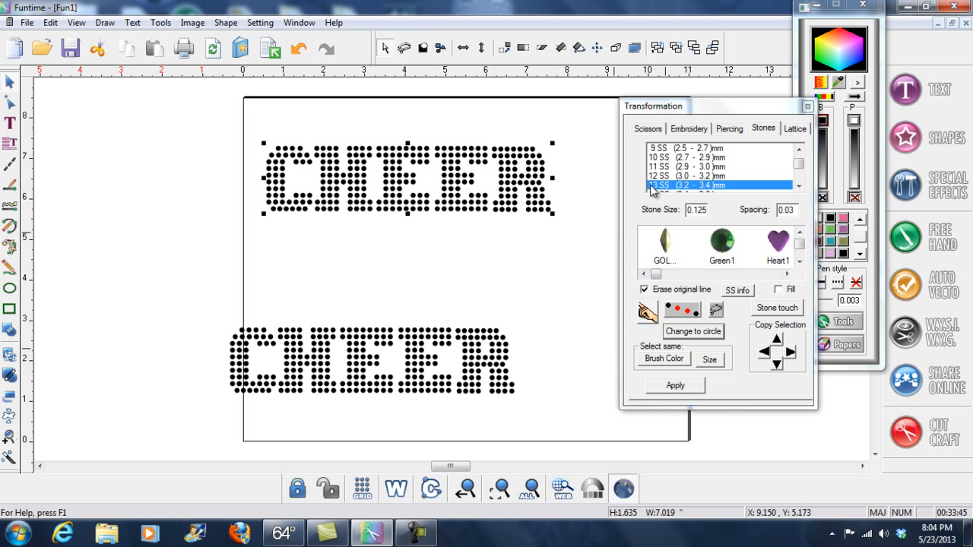
{"action": "left_click", "coordinate": [683, 388]}
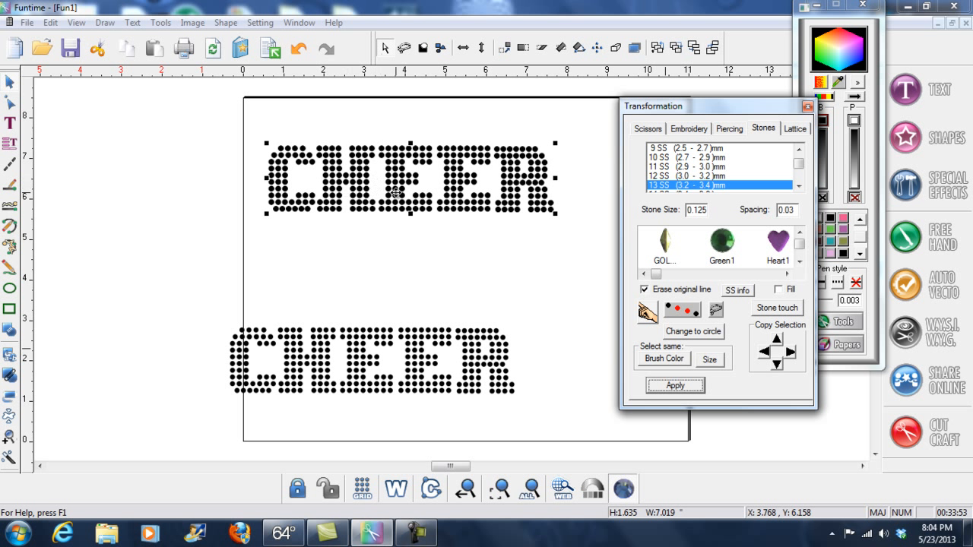
{"action": "left_click_drag", "start_coordinate": [754, 107], "coordinate": [718, 73]}
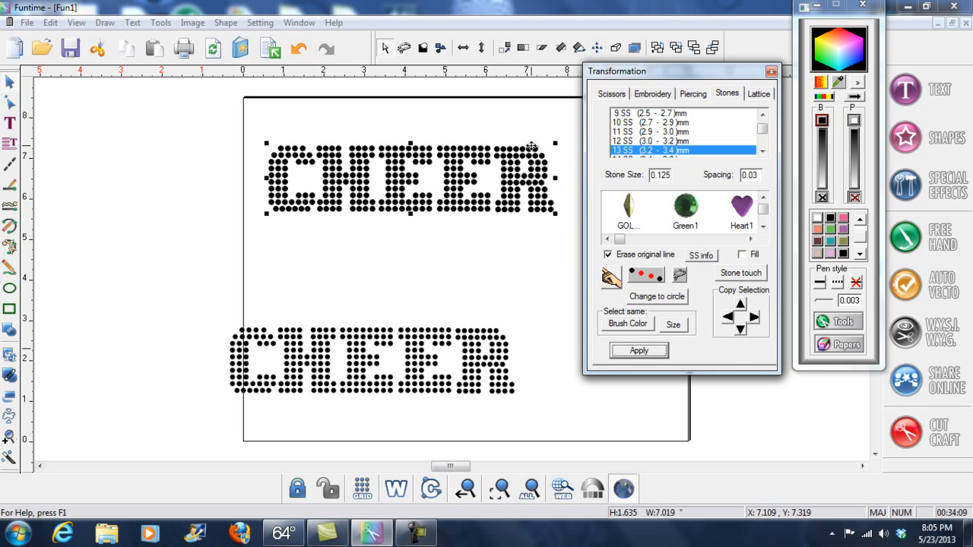
Select single converted stones at the top of the H and the second E in the upper CHEER to check their size.
{"action": "left_click", "coordinate": [856, 284]}
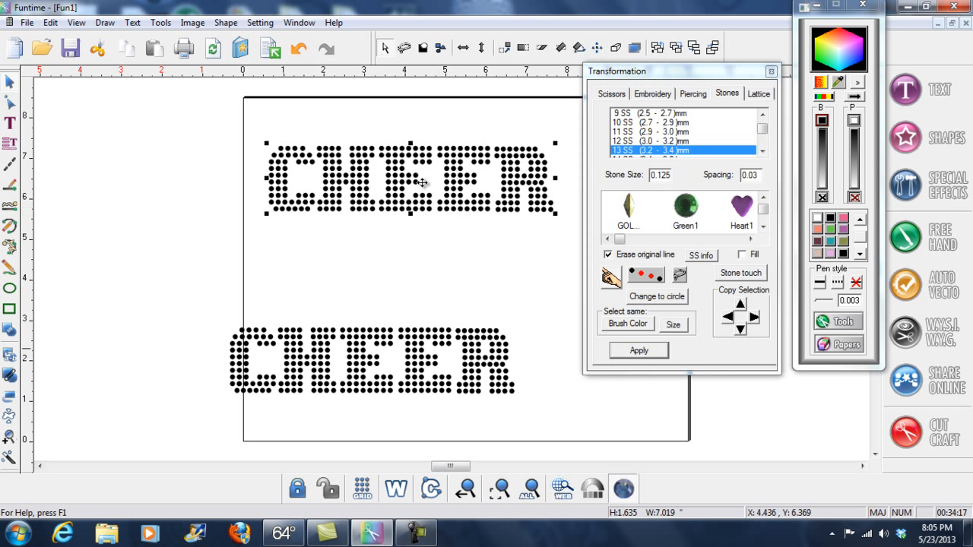
{"action": "left_click", "coordinate": [371, 148]}
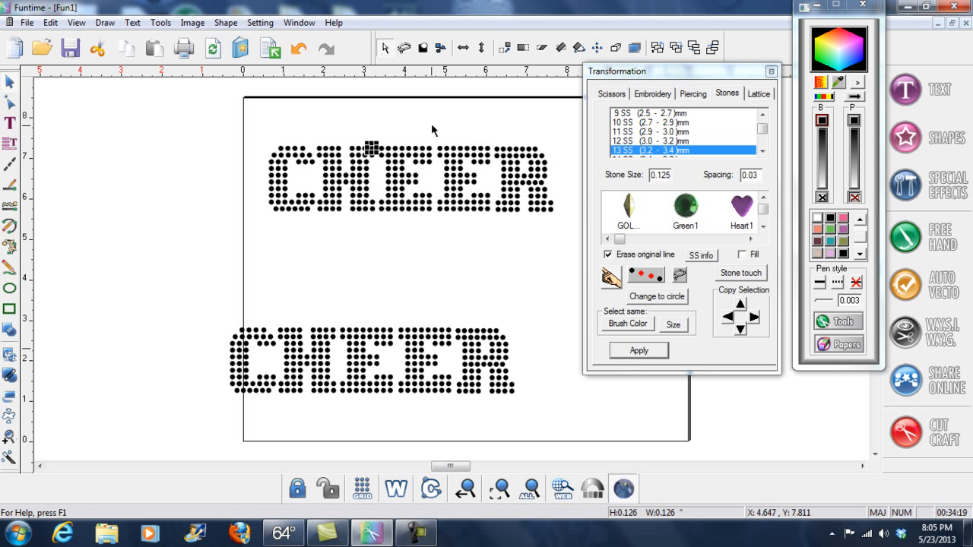
{"action": "left_click", "coordinate": [467, 148]}
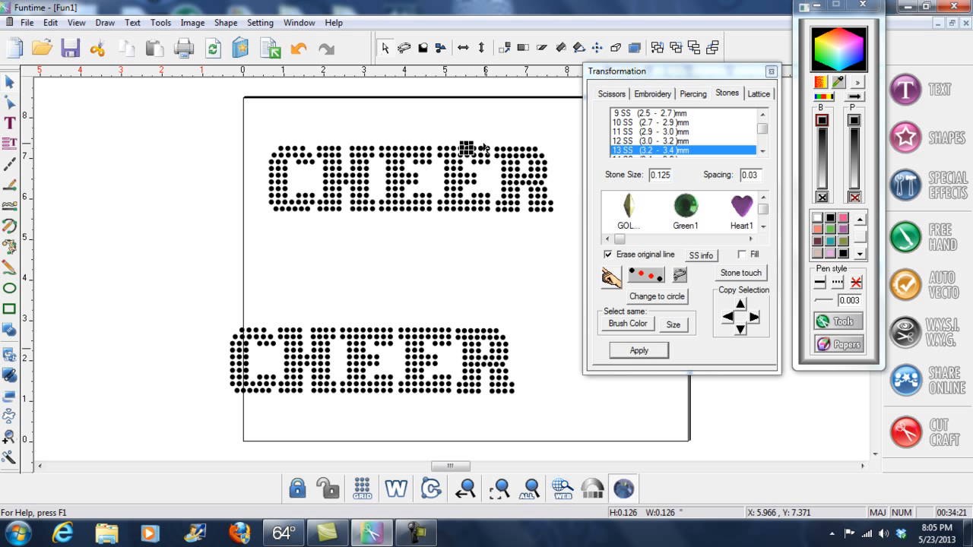
{"action": "left_click", "coordinate": [501, 128]}
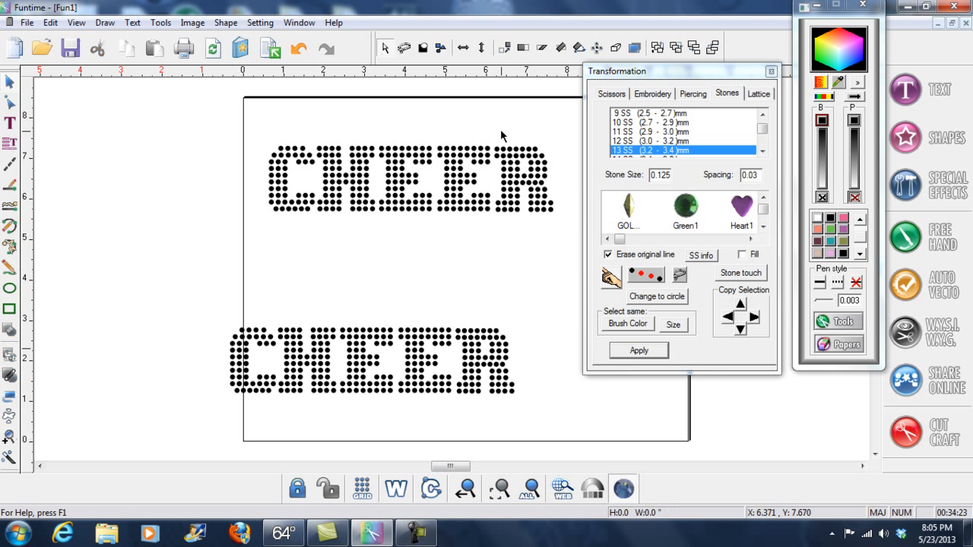
Move the whole upper CHEER design slightly down and to the left, and deselect it.
{"action": "left_click_drag", "start_coordinate": [246, 130], "coordinate": [563, 234]}
{"action": "left_click_drag", "start_coordinate": [495, 193], "coordinate": [483, 222]}
{"action": "left_click", "coordinate": [375, 131]}
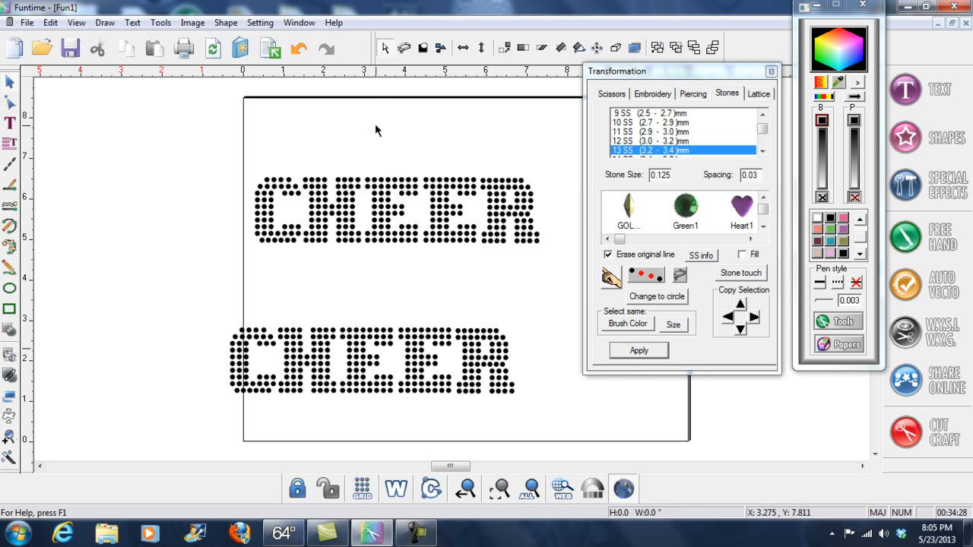
Lasso the stones of the C in the upper CHEER and fill them with salmon.
{"action": "left_click", "coordinate": [404, 48]}
{"action": "mouse_move", "coordinate": [264, 146]}
{"action": "left_mouse_down"}
{"action": "mouse_move", "coordinate": [212, 199]}
{"action": "mouse_move", "coordinate": [268, 275]}
{"action": "mouse_move", "coordinate": [304, 243]}
{"action": "mouse_move", "coordinate": [307, 221]}
{"action": "mouse_move", "coordinate": [276, 148]}
{"action": "mouse_move", "coordinate": [266, 146]}
{"action": "left_mouse_up"}
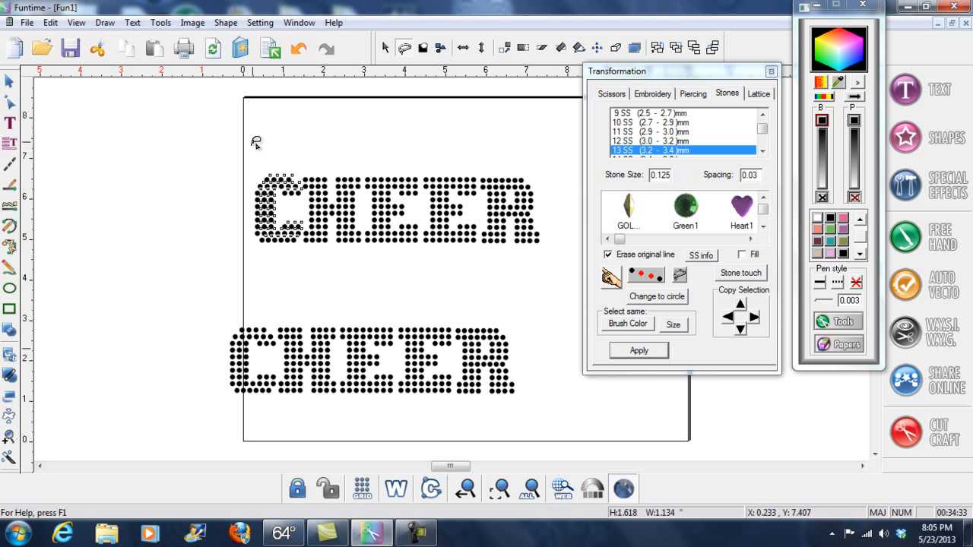
{"action": "left_click", "coordinate": [817, 228]}
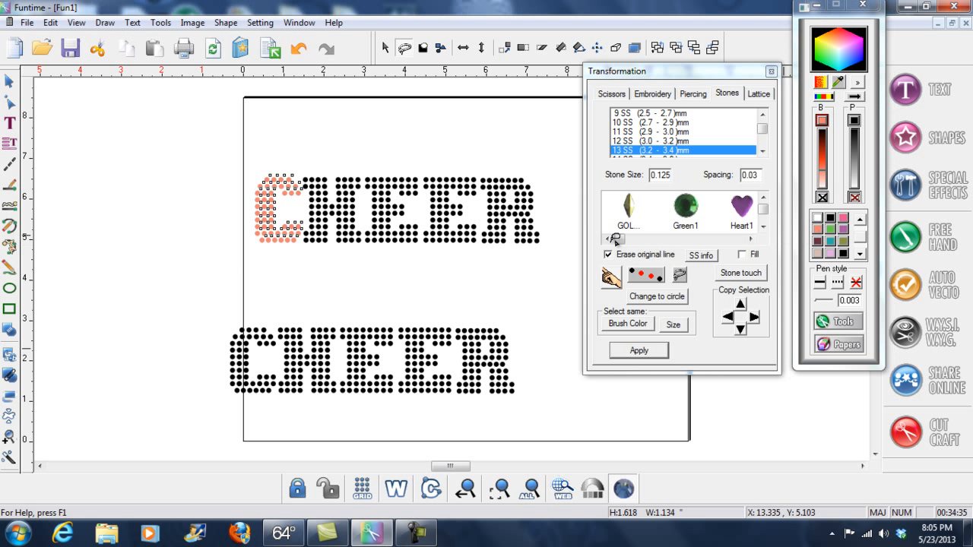
Lasso the H and fill it light green, restoring the stray stones caught from the C to salmon.
{"action": "mouse_move", "coordinate": [335, 135]}
{"action": "left_mouse_down"}
{"action": "mouse_move", "coordinate": [301, 176]}
{"action": "mouse_move", "coordinate": [303, 258]}
{"action": "mouse_move", "coordinate": [362, 257]}
{"action": "mouse_move", "coordinate": [368, 176]}
{"action": "mouse_move", "coordinate": [334, 135]}
{"action": "left_mouse_up"}
{"action": "left_click", "coordinate": [860, 255]}
{"action": "left_click", "coordinate": [843, 241]}
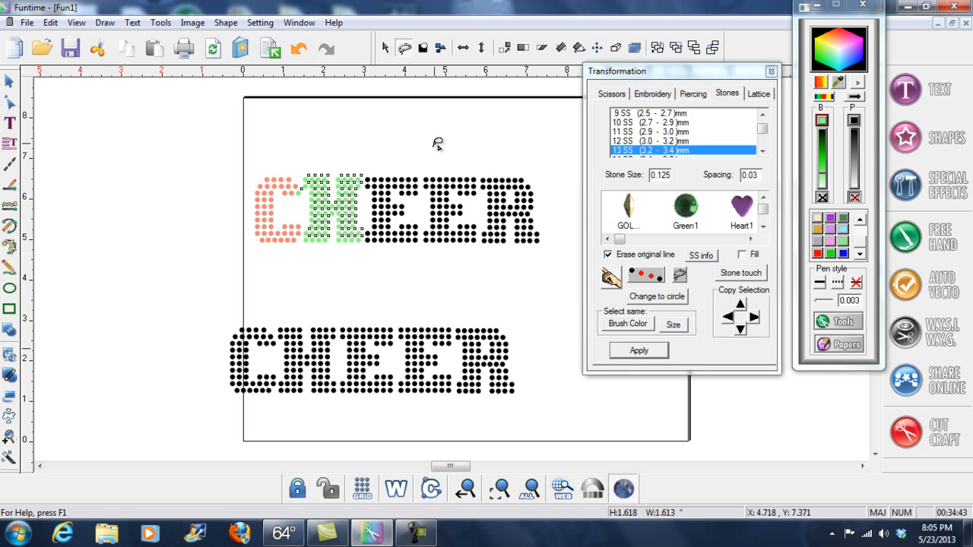
{"action": "mouse_move", "coordinate": [290, 157]}
{"action": "left_mouse_down"}
{"action": "mouse_move", "coordinate": [297, 187]}
{"action": "mouse_move", "coordinate": [292, 162]}
{"action": "left_mouse_up"}
{"action": "left_click", "coordinate": [862, 232]}
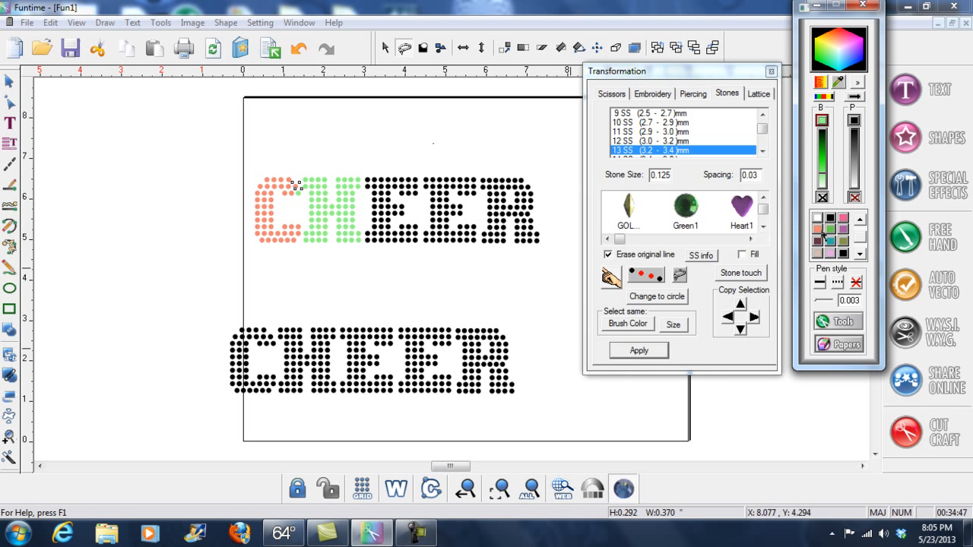
{"action": "left_click", "coordinate": [820, 229]}
Lasso the first E and fill it light blue, and lasso the second E and fill it red.
{"action": "mouse_move", "coordinate": [401, 142]}
{"action": "left_mouse_down"}
{"action": "mouse_move", "coordinate": [372, 160]}
{"action": "mouse_move", "coordinate": [363, 182]}
{"action": "mouse_move", "coordinate": [362, 251]}
{"action": "mouse_move", "coordinate": [415, 253]}
{"action": "mouse_move", "coordinate": [427, 210]}
{"action": "mouse_move", "coordinate": [401, 142]}
{"action": "left_mouse_up"}
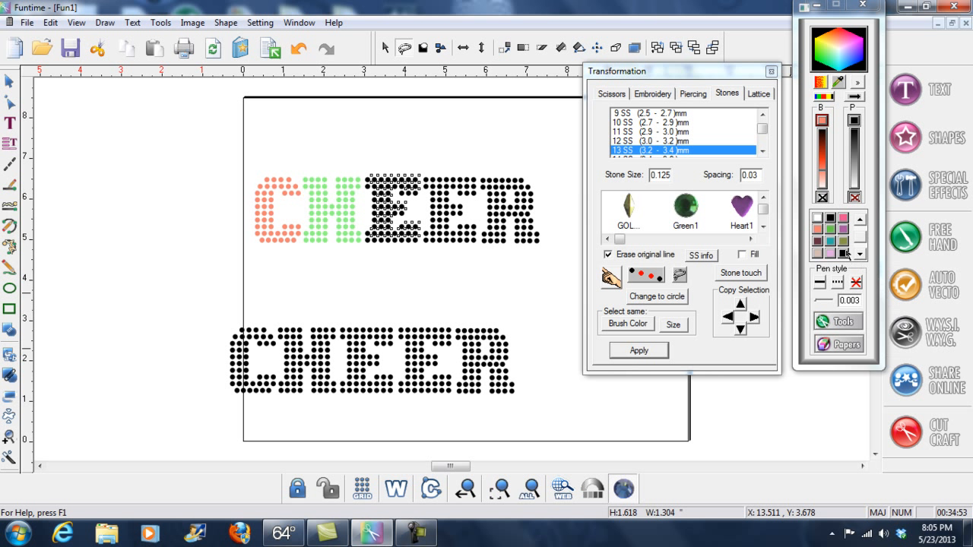
{"action": "left_click", "coordinate": [859, 256]}
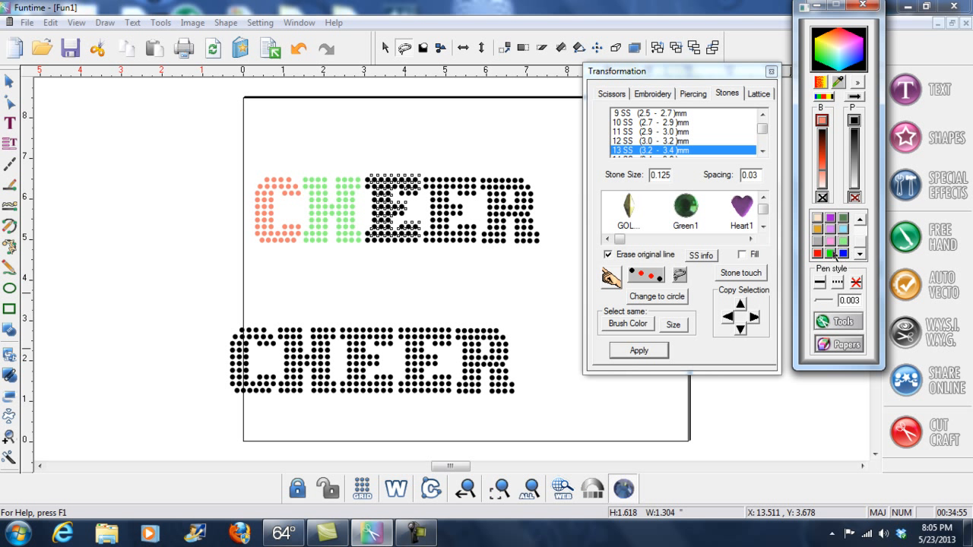
{"action": "left_click", "coordinate": [848, 238]}
{"action": "mouse_move", "coordinate": [457, 140]}
{"action": "left_mouse_down"}
{"action": "mouse_move", "coordinate": [431, 161]}
{"action": "mouse_move", "coordinate": [418, 247]}
{"action": "mouse_move", "coordinate": [477, 251]}
{"action": "mouse_move", "coordinate": [481, 206]}
{"action": "mouse_move", "coordinate": [462, 145]}
{"action": "left_mouse_up"}
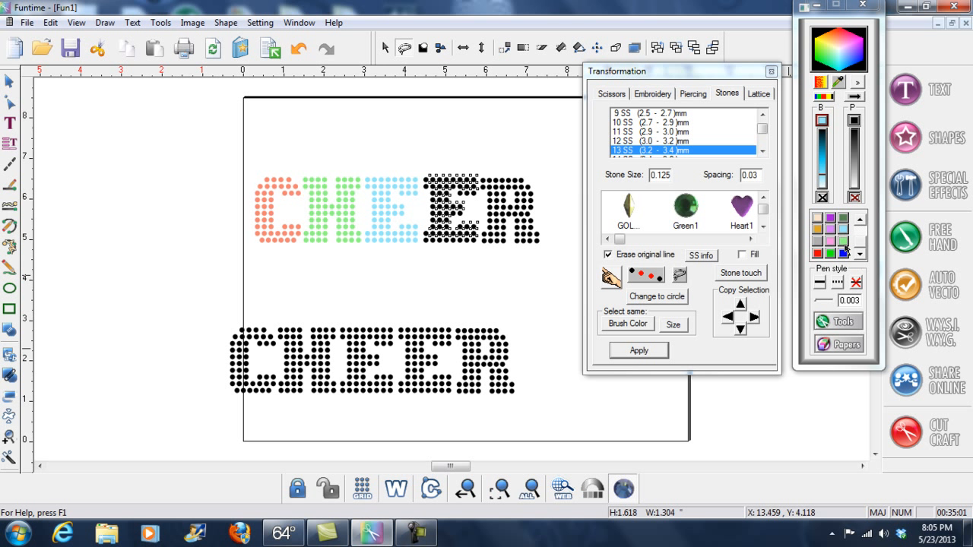
{"action": "left_click", "coordinate": [820, 253]}
Lasso the R, fill its stones with medium blue, and deselect the letter.
{"action": "mouse_move", "coordinate": [539, 163]}
{"action": "left_mouse_down"}
{"action": "mouse_move", "coordinate": [481, 166]}
{"action": "mouse_move", "coordinate": [482, 258]}
{"action": "mouse_move", "coordinate": [538, 162]}
{"action": "left_mouse_up"}
{"action": "left_click", "coordinate": [860, 255]}
{"action": "left_click", "coordinate": [843, 228]}
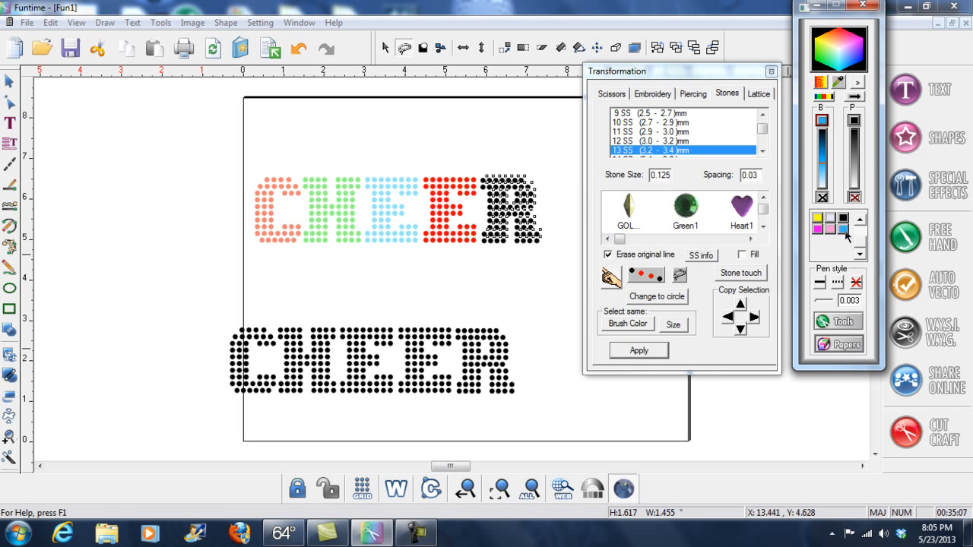
{"action": "left_click", "coordinate": [10, 82]}
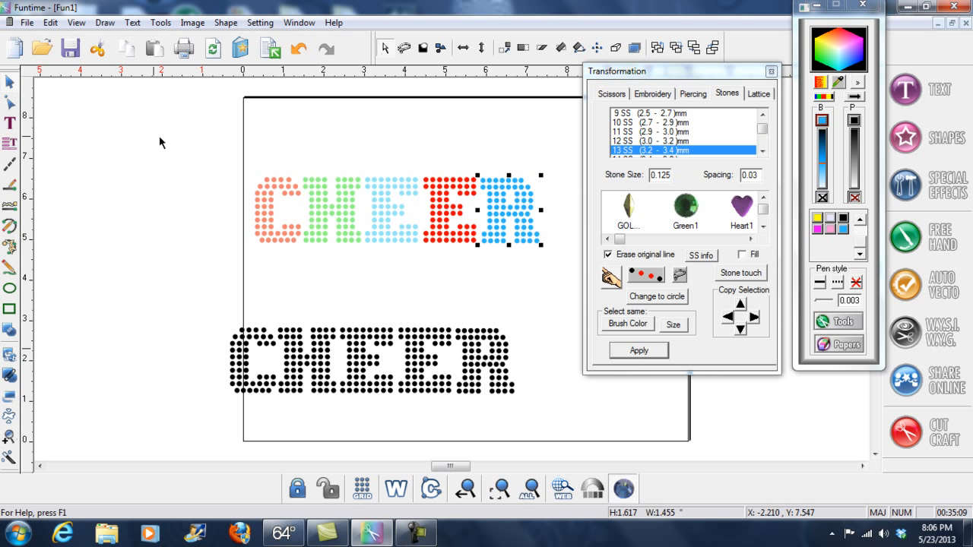
{"action": "left_click", "coordinate": [251, 151]}
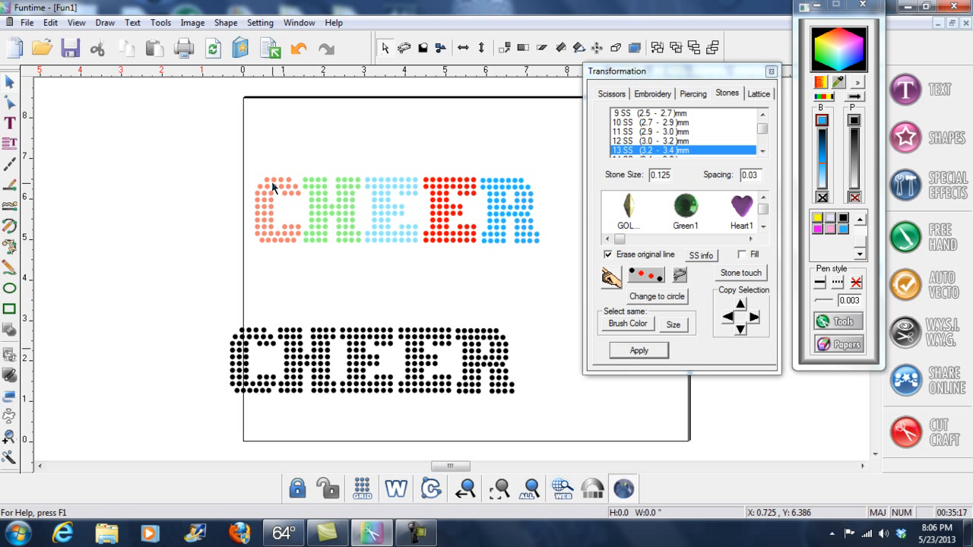
Select the C and the first E by matching brush color, moving each off the page to the left.
{"action": "left_click", "coordinate": [266, 181]}
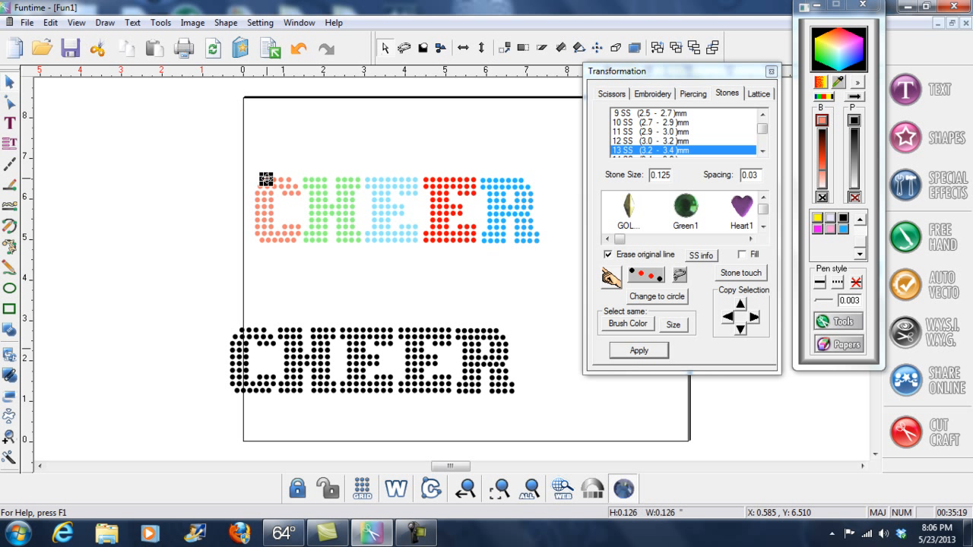
{"action": "left_click", "coordinate": [622, 325]}
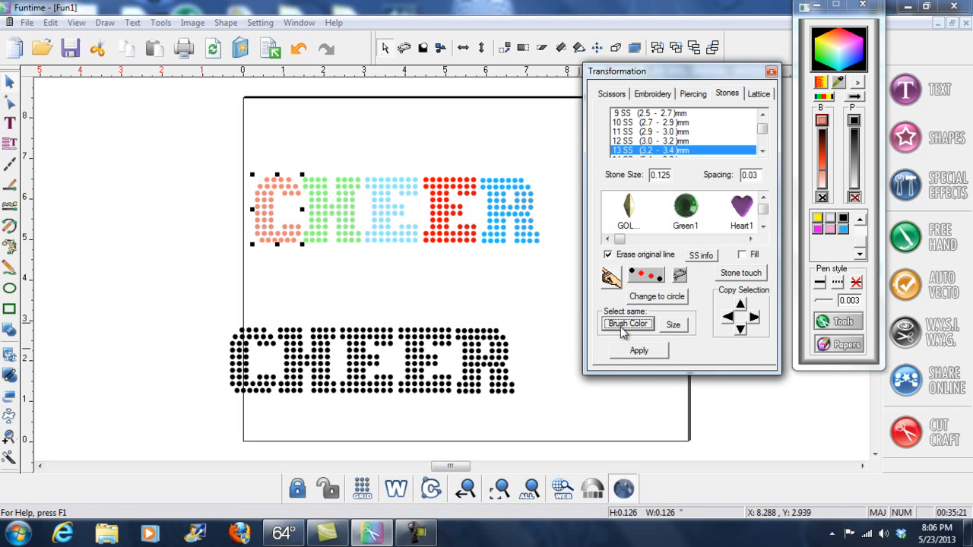
{"action": "left_click_drag", "start_coordinate": [287, 226], "coordinate": [113, 179]}
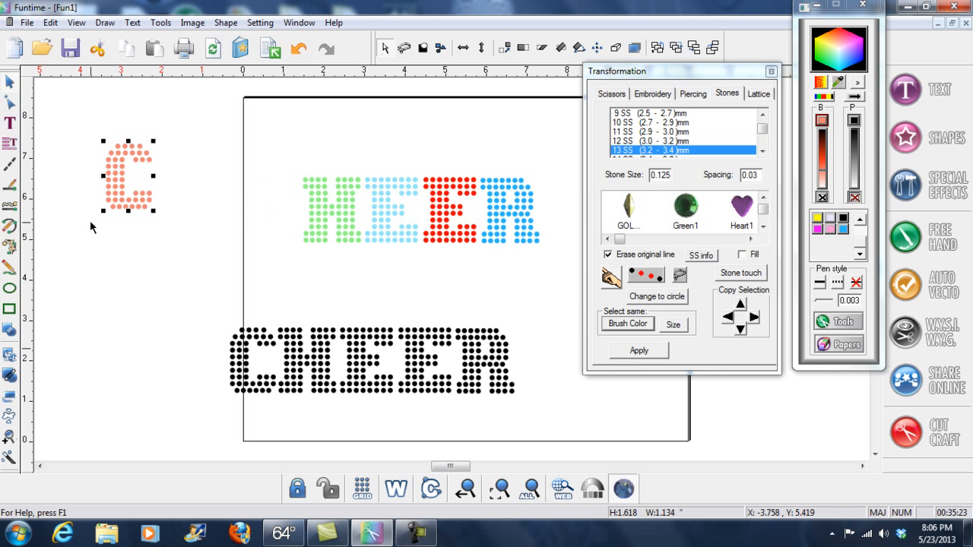
{"action": "left_click", "coordinate": [401, 179]}
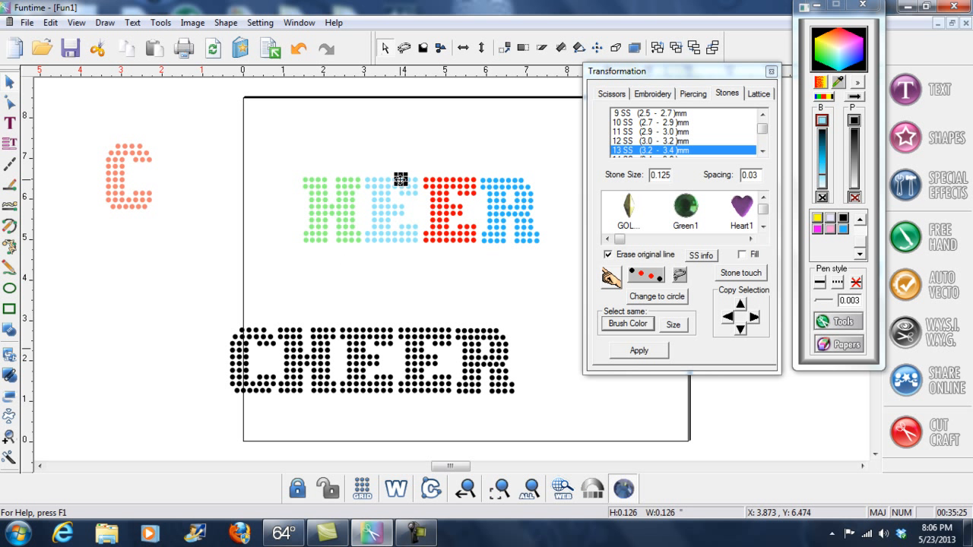
{"action": "left_click", "coordinate": [622, 326]}
{"action": "mouse_move", "coordinate": [388, 213]}
{"action": "left_mouse_down"}
{"action": "mouse_move", "coordinate": [228, 252]}
{"action": "mouse_move", "coordinate": [171, 276]}
{"action": "left_mouse_up"}
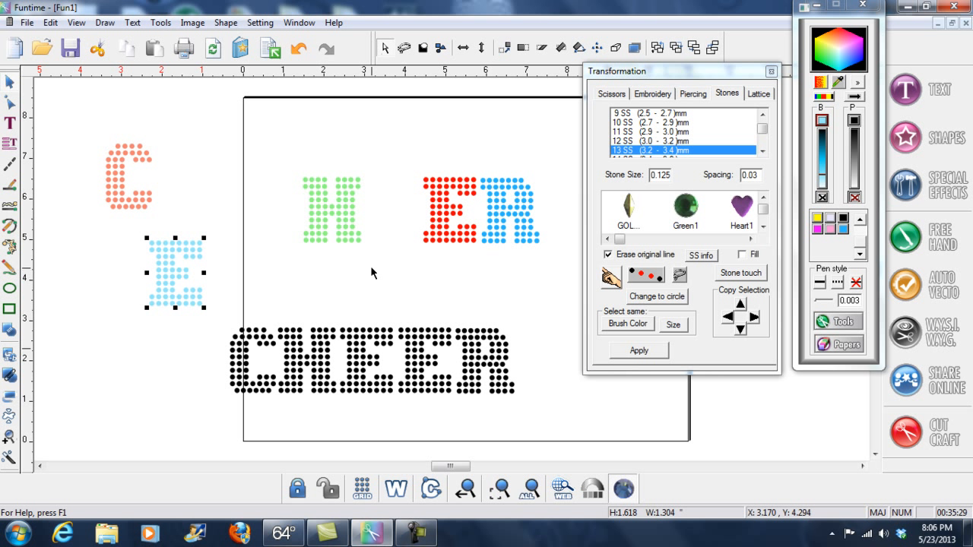
Select all stones of the blue R by matching brush color and move the letter slightly down and right.
{"action": "left_click", "coordinate": [486, 186]}
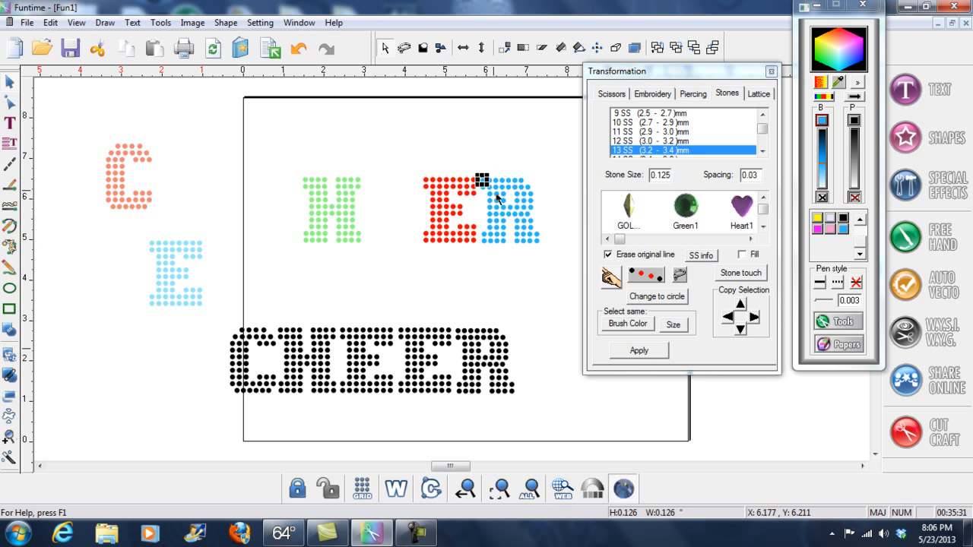
{"action": "left_click", "coordinate": [627, 323]}
{"action": "mouse_move", "coordinate": [509, 228]}
{"action": "left_mouse_down"}
{"action": "mouse_move", "coordinate": [386, 261]}
{"action": "mouse_move", "coordinate": [254, 269]}
{"action": "mouse_move", "coordinate": [470, 281]}
{"action": "mouse_move", "coordinate": [516, 236]}
{"action": "mouse_move", "coordinate": [521, 271]}
{"action": "left_mouse_up"}
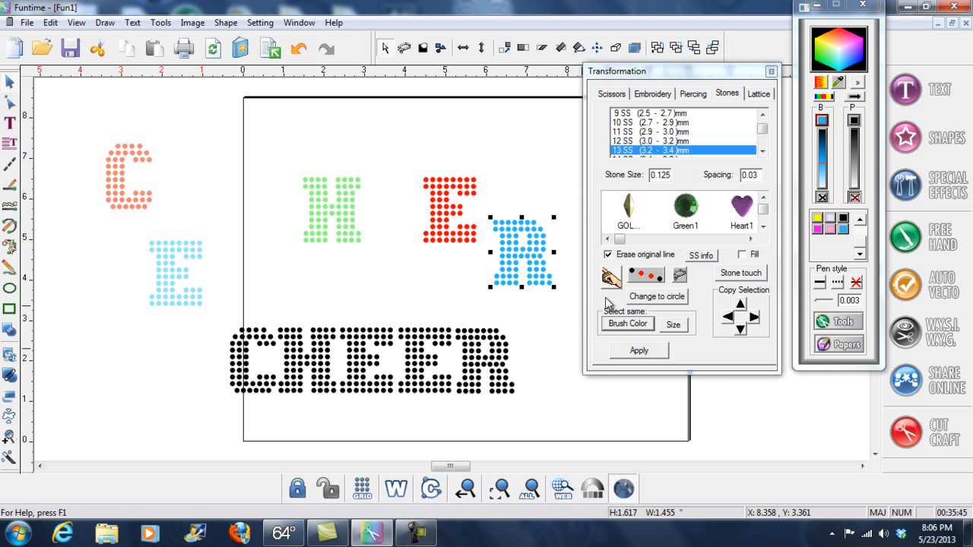
Delete the separated colored letters and the black CHEER copy to clear the workspace.
{"action": "left_click_drag", "start_coordinate": [100, 122], "coordinate": [565, 316]}
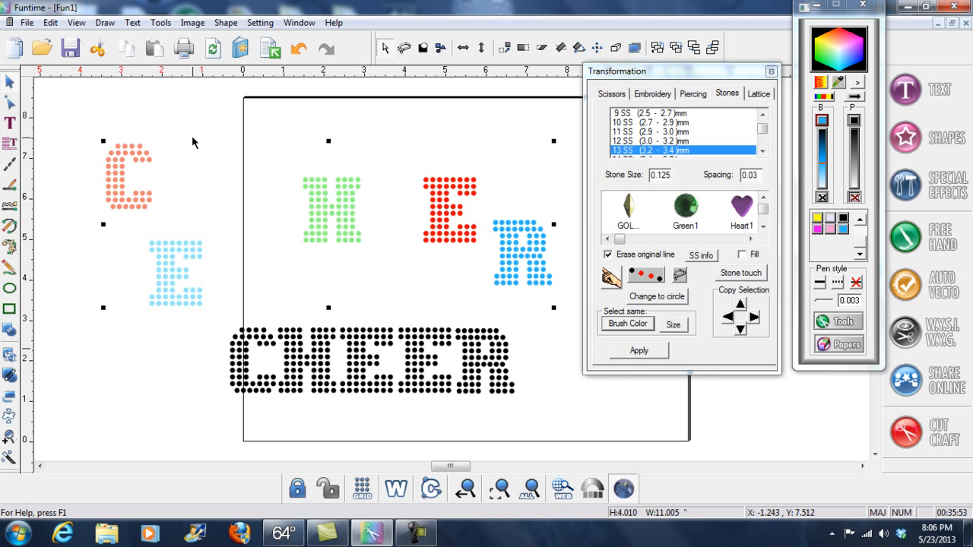
{"action": "left_click_drag", "start_coordinate": [68, 122], "coordinate": [574, 416]}
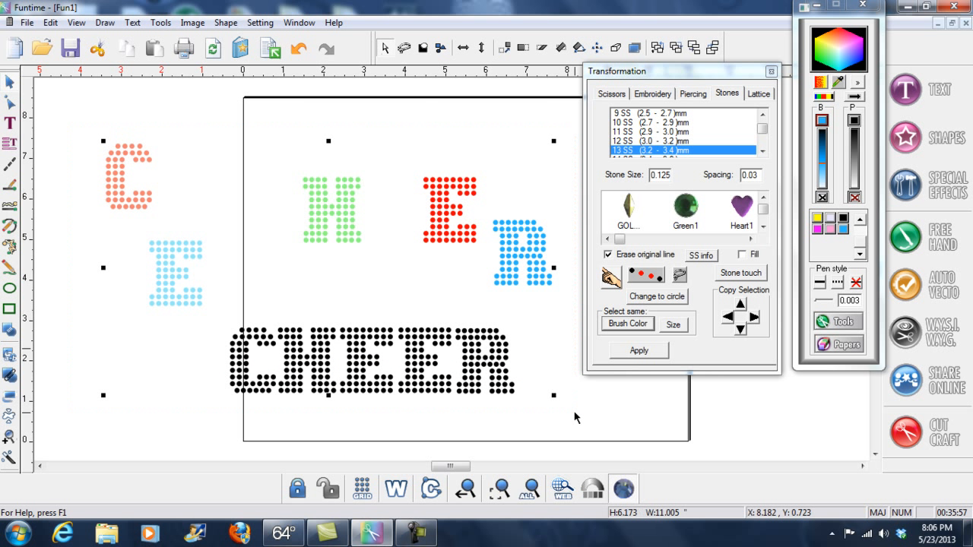
{"action": "key", "text": "Delete"}
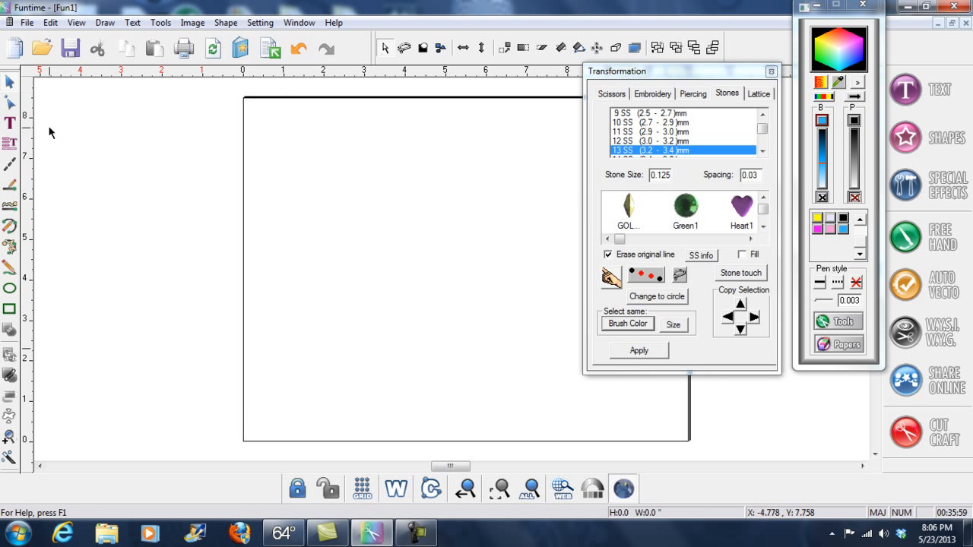
Start a new text in the upper part of the page using the Funtime font 0Monosc Rhinestone & Engraving.
{"action": "left_click", "coordinate": [10, 123]}
{"action": "left_click", "coordinate": [428, 98]}
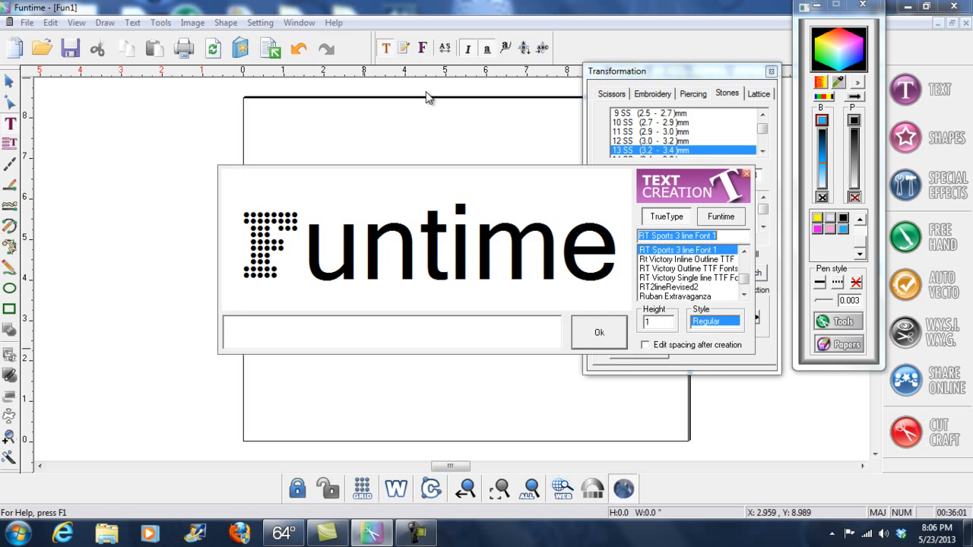
{"action": "left_click", "coordinate": [722, 218]}
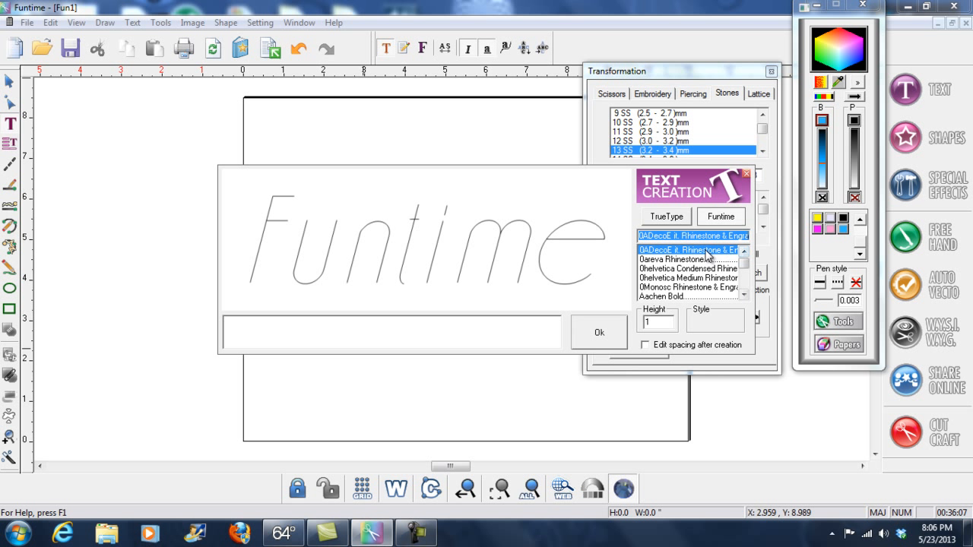
{"action": "left_click", "coordinate": [695, 261]}
{"action": "left_click", "coordinate": [694, 270]}
{"action": "left_click", "coordinate": [695, 279]}
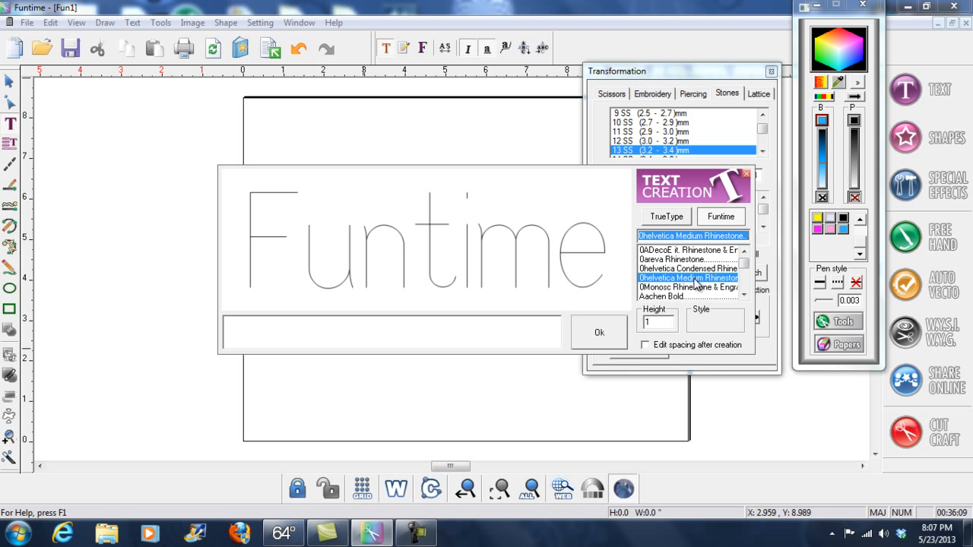
{"action": "left_click", "coordinate": [695, 288]}
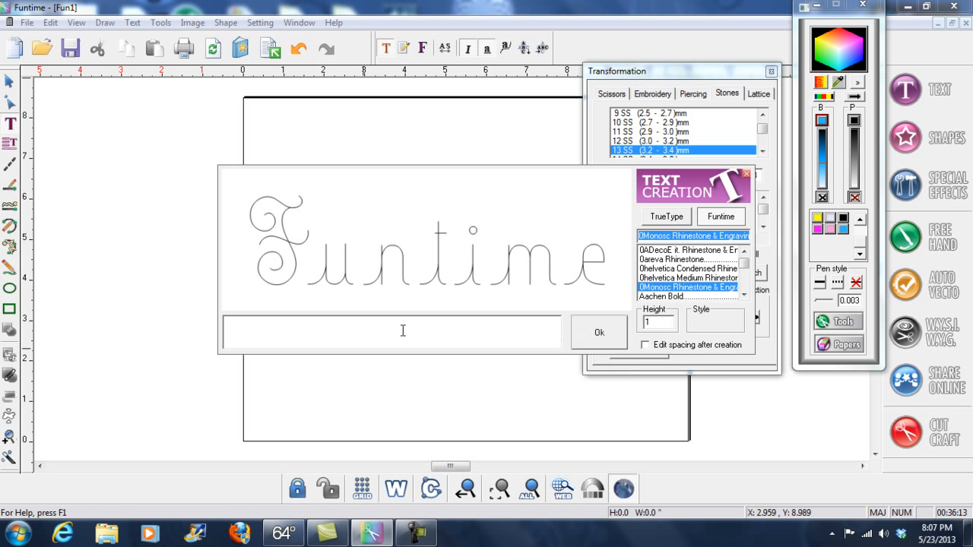
{"action": "left_click", "coordinate": [600, 342]}
{"action": "left_click", "coordinate": [356, 220]}
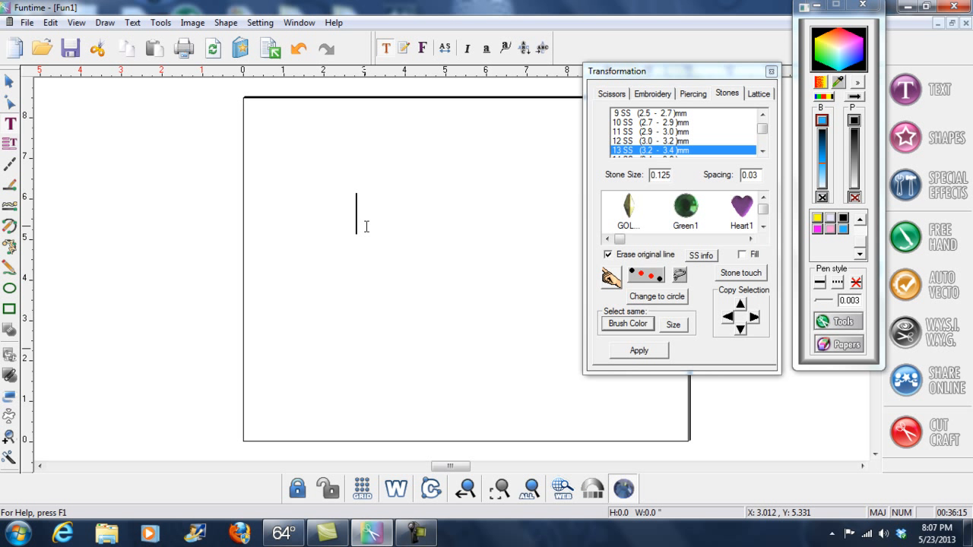
{"action": "type", "text": "Funtime"}
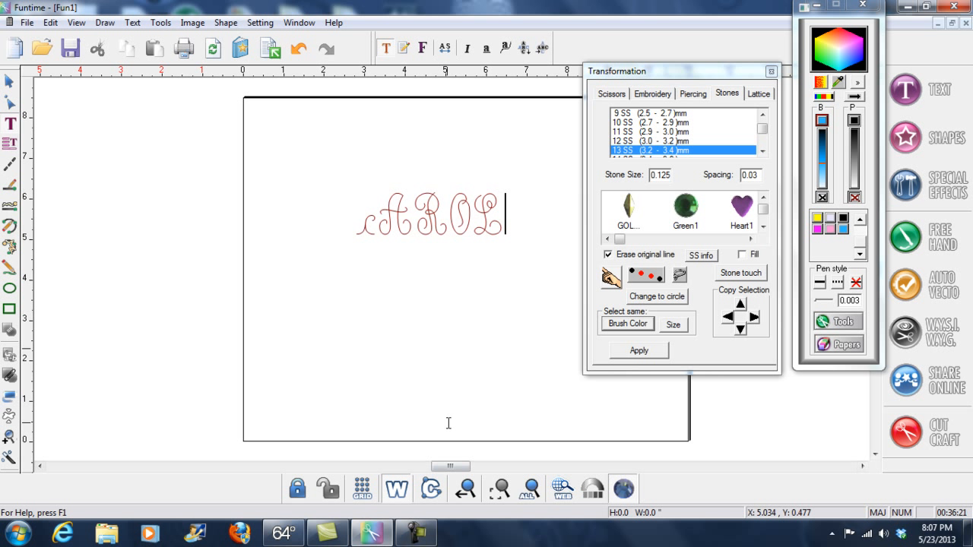
{"action": "key", "text": "BackSpace"}
{"action": "key", "text": "BackSpace"}
{"action": "key", "text": "BackSpace"}
{"action": "key", "text": "BackSpace"}
{"action": "key", "text": "BackSpace"}
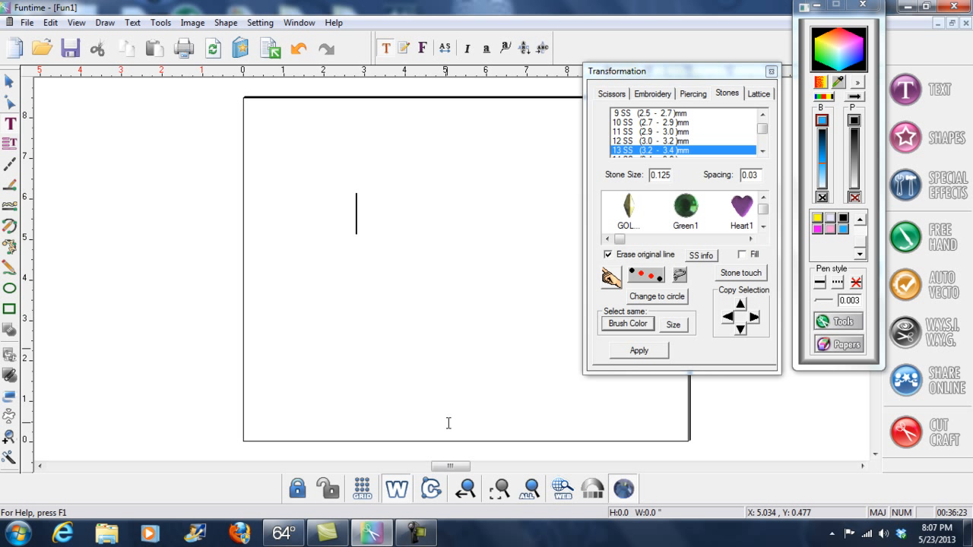
{"action": "type", "text": "fUNTI"}
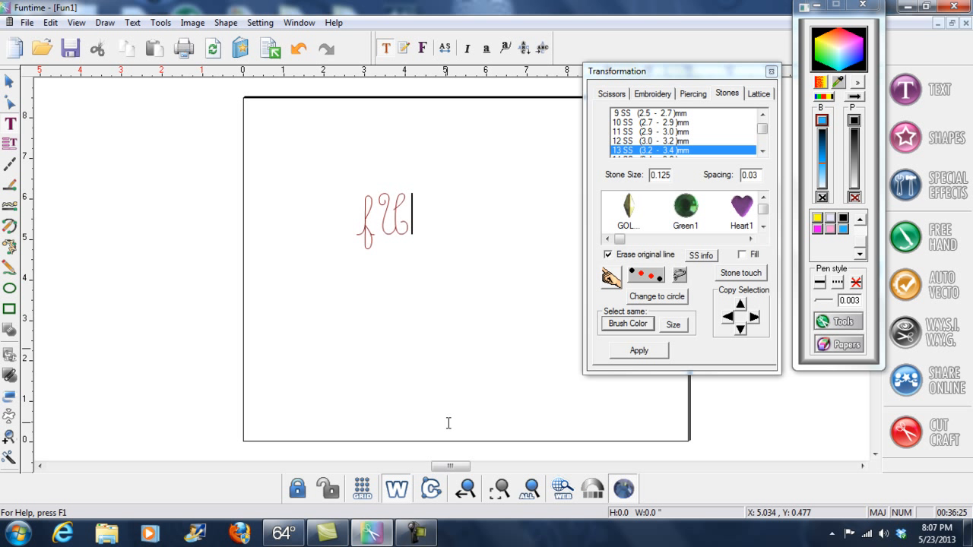
{"action": "key", "text": "BackSpace"}
{"action": "key", "text": "BackSpace"}
{"action": "key", "text": "BackSpace"}
{"action": "key", "text": "BackSpace"}
{"action": "key", "text": "BackSpace"}
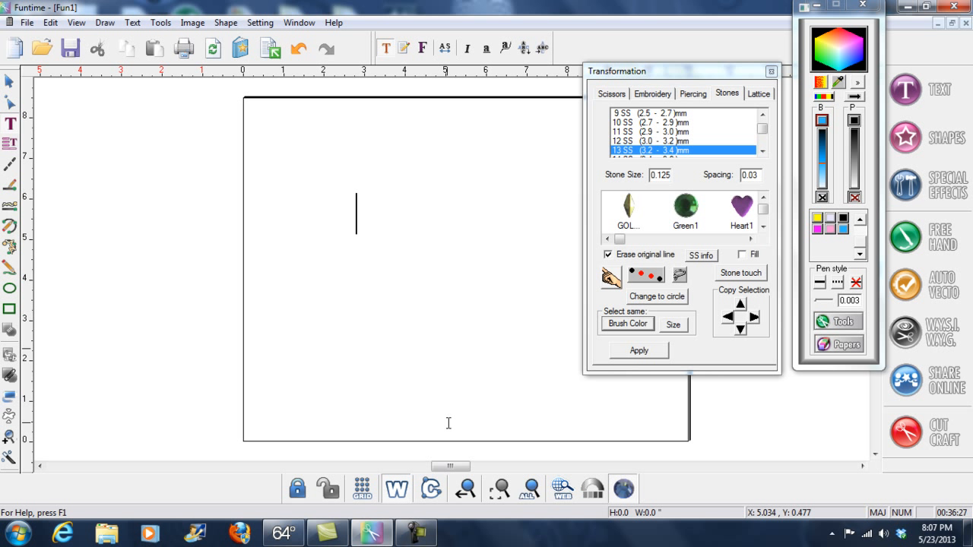
Write the text Funtime on the page with only the first letter capitalized.
{"action": "key", "text": "Caps_Lock"}
{"action": "type", "text": "Funtime"}
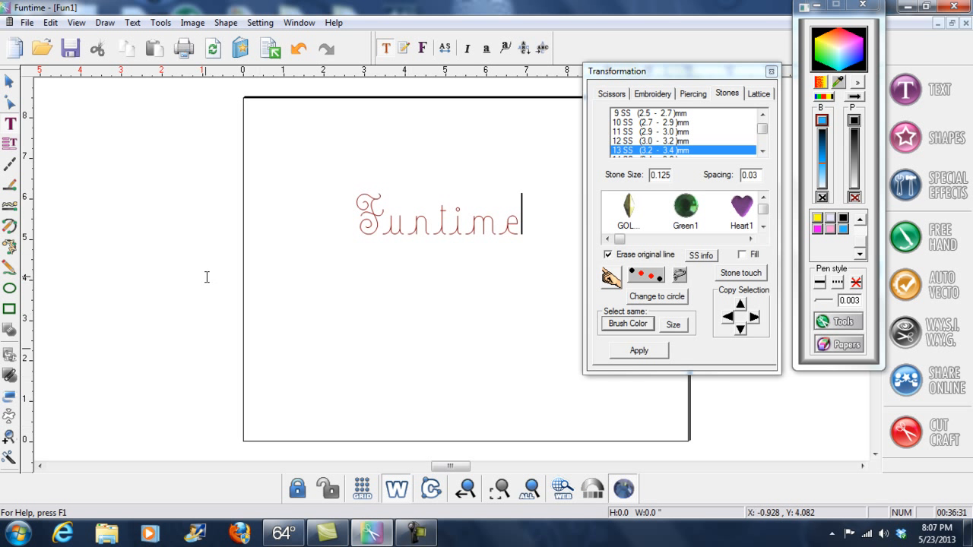
Enlarge the script word Funtime to about 6.95 inches wide and place it near the page's left edge at mid-height.
{"action": "left_click", "coordinate": [9, 81]}
{"action": "left_click", "coordinate": [456, 220]}
{"action": "left_click_drag", "start_coordinate": [456, 221], "coordinate": [418, 282]}
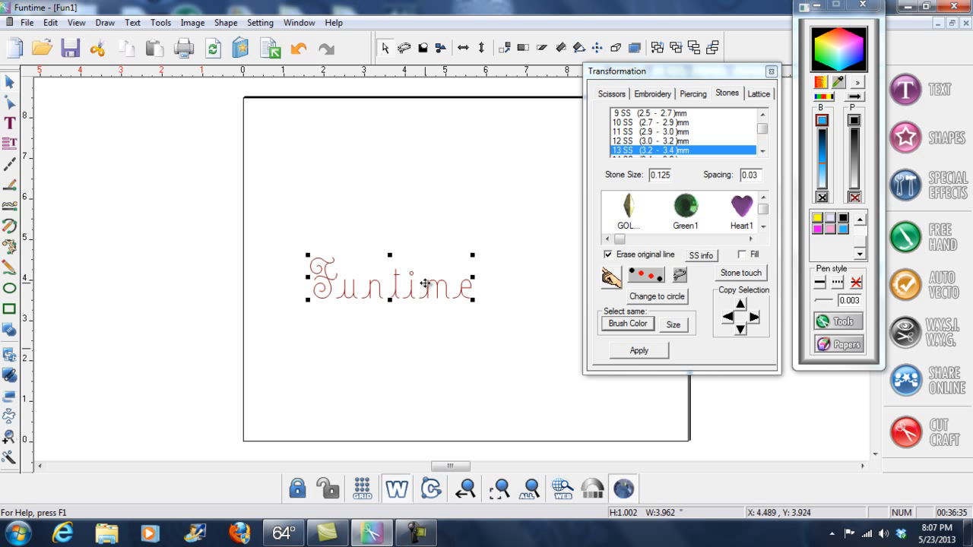
{"action": "left_click_drag", "start_coordinate": [474, 257], "coordinate": [549, 225]}
{"action": "left_click_drag", "start_coordinate": [453, 289], "coordinate": [408, 312]}
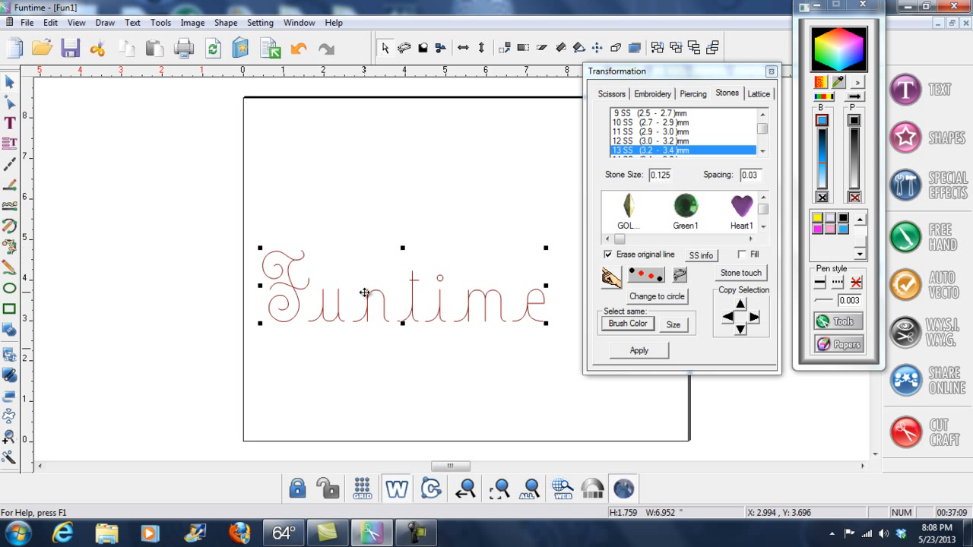
{"action": "left_click", "coordinate": [368, 206]}
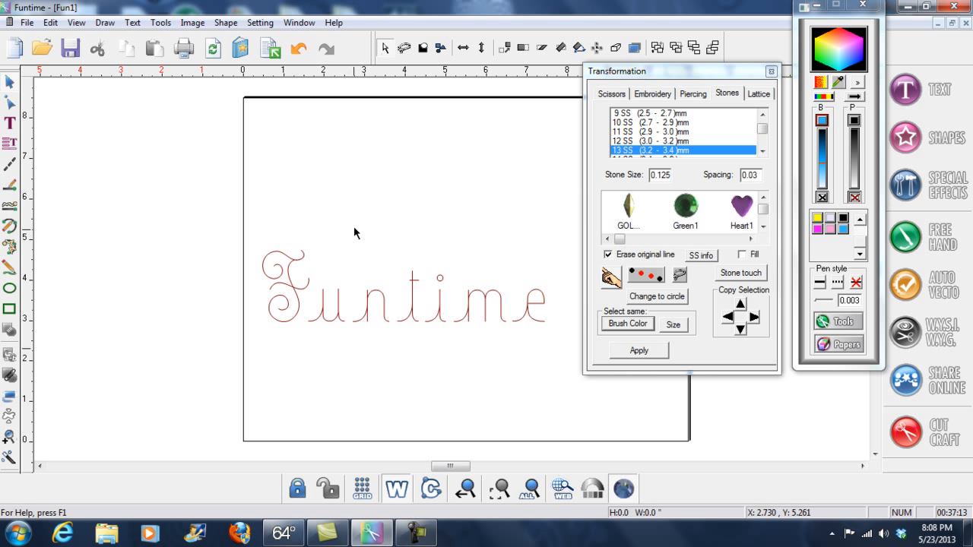
Try 13 SS stones with 0.03 spacing on the script Funtime, undo them, and move the word back toward the page's left edge.
{"action": "left_click", "coordinate": [299, 262]}
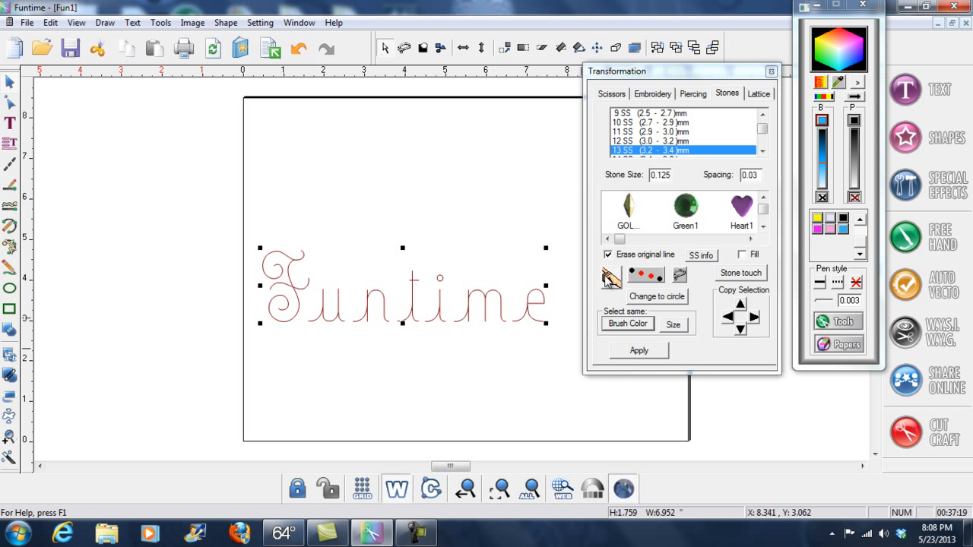
{"action": "left_click", "coordinate": [639, 351]}
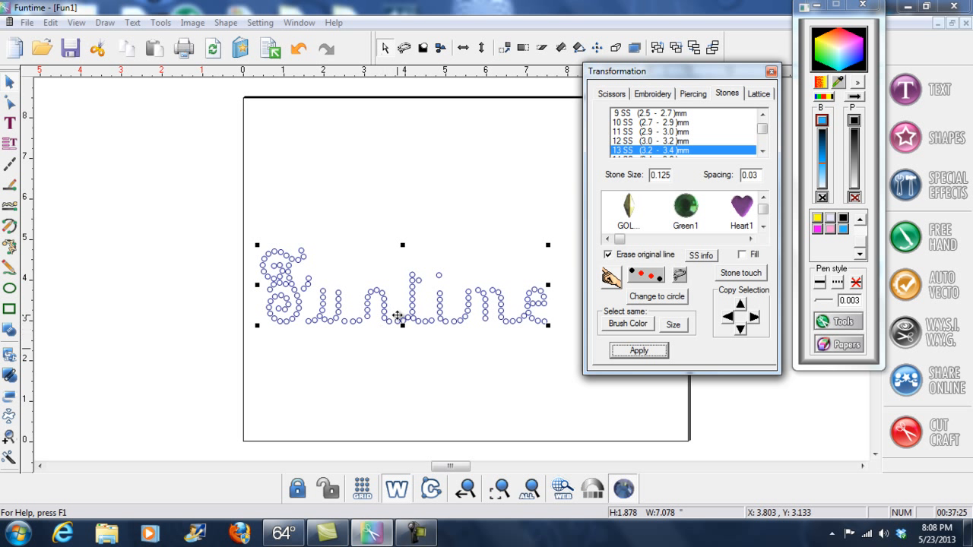
{"action": "left_click", "coordinate": [296, 51]}
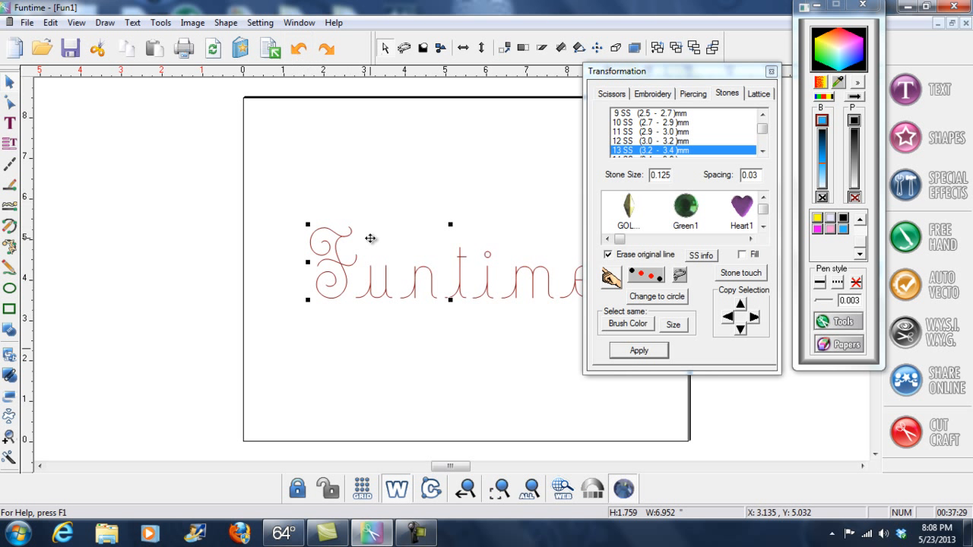
{"action": "left_click_drag", "start_coordinate": [397, 307], "coordinate": [392, 289]}
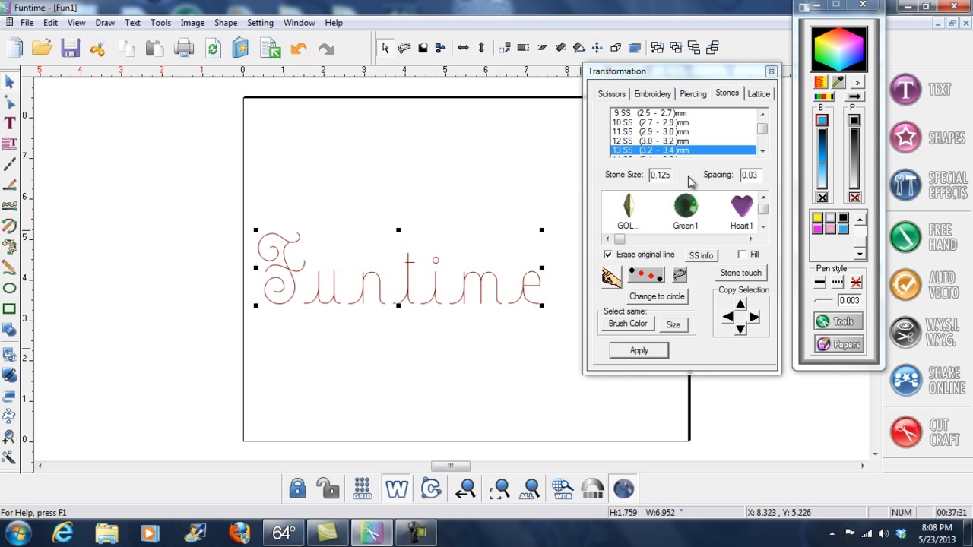
Start a new text above the script word using the Funtime font 0helvetica Medium Rhinestone.
{"action": "left_click", "coordinate": [10, 123]}
{"action": "left_click", "coordinate": [407, 76]}
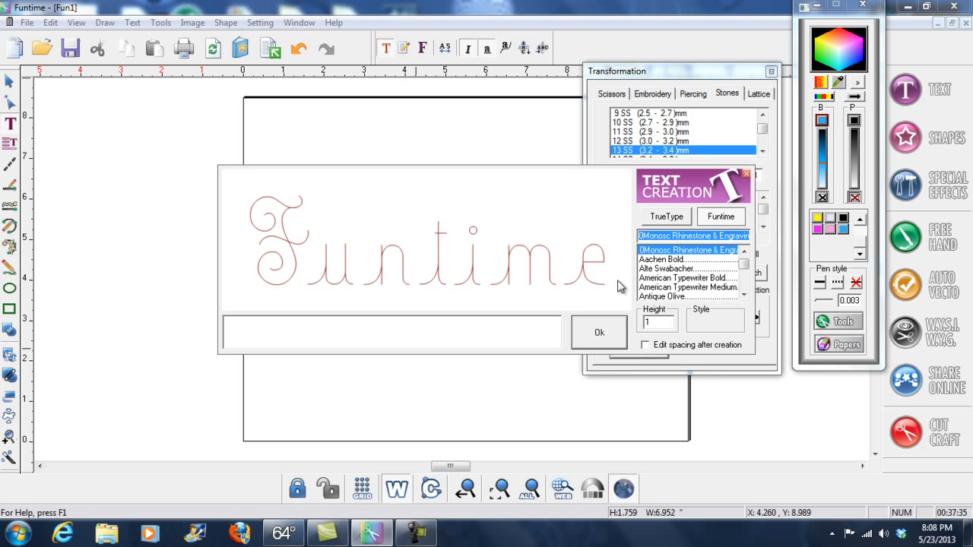
{"action": "left_click", "coordinate": [744, 251]}
{"action": "left_click", "coordinate": [744, 251]}
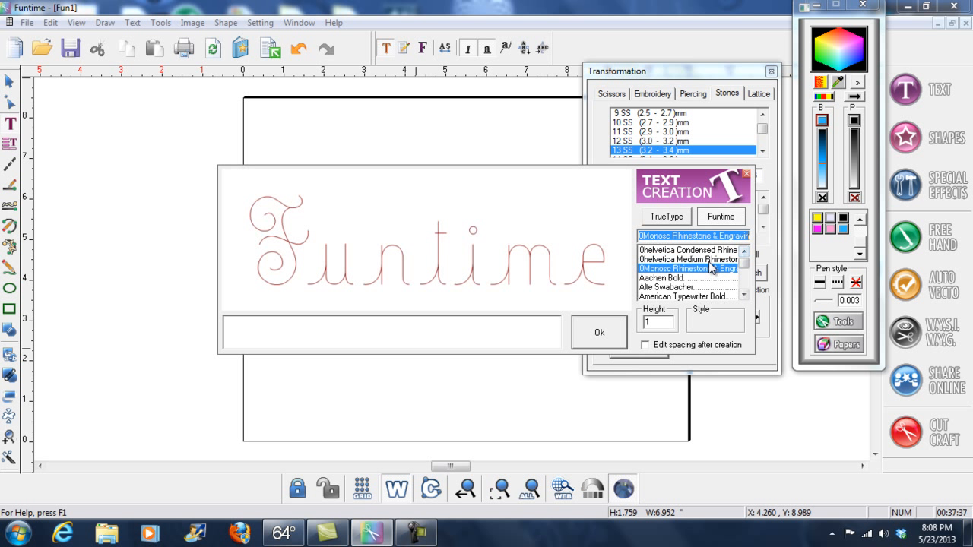
{"action": "left_click", "coordinate": [710, 259]}
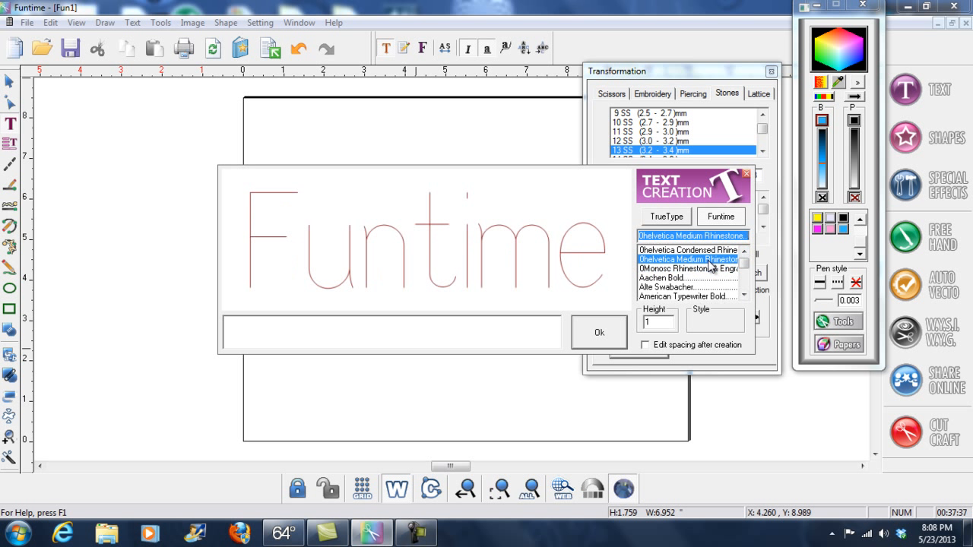
{"action": "left_click", "coordinate": [621, 342]}
{"action": "left_click", "coordinate": [309, 170]}
Write the text Funtime above the script word, correcting any misspelled letters.
{"action": "type", "text": "Fumtime"}
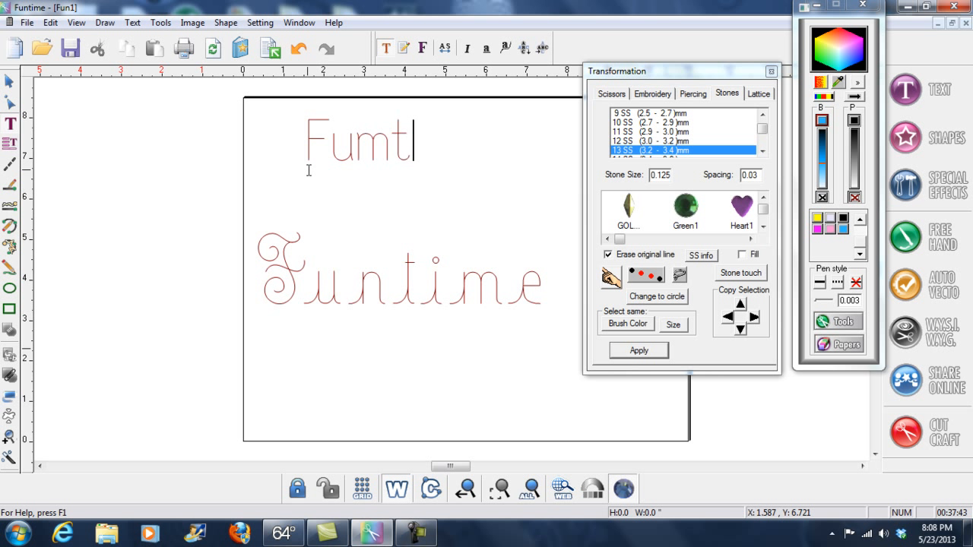
{"action": "key", "text": "BackSpace"}
{"action": "key", "text": "BackSpace"}
{"action": "key", "text": "BackSpace"}
{"action": "key", "text": "BackSpace"}
{"action": "key", "text": "BackSpace"}
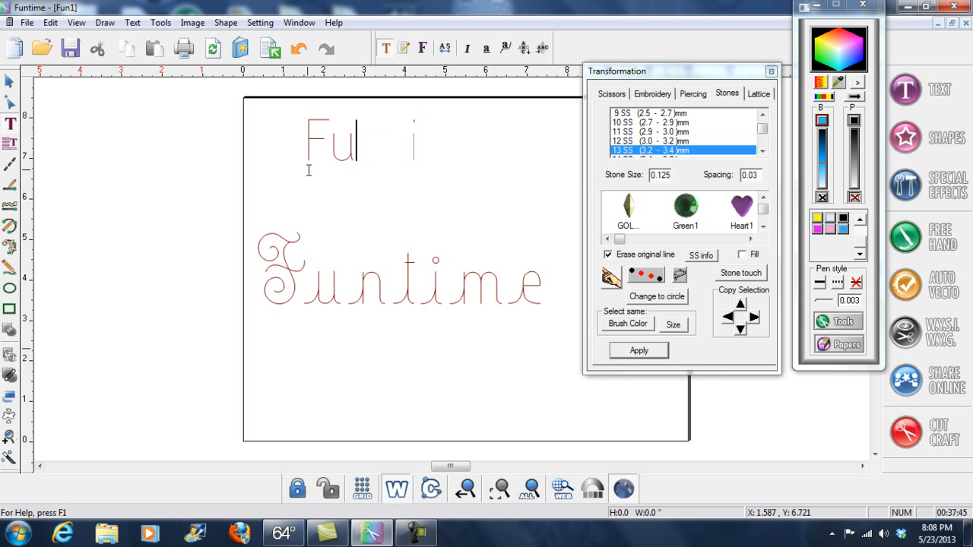
{"action": "type", "text": "ntime"}
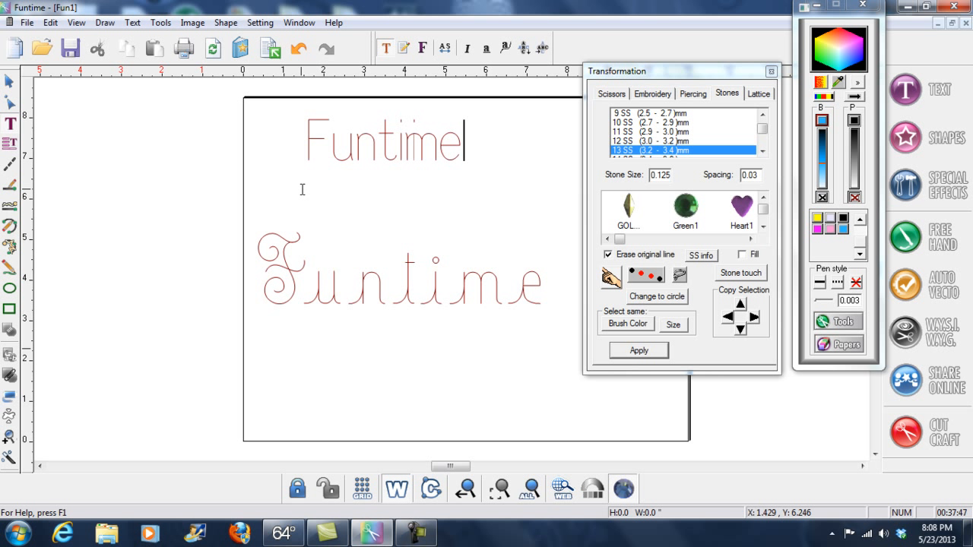
Move the plain single-line Funtime down close to the script word and resize it to about 3.77 inches wide.
{"action": "left_click", "coordinate": [9, 81]}
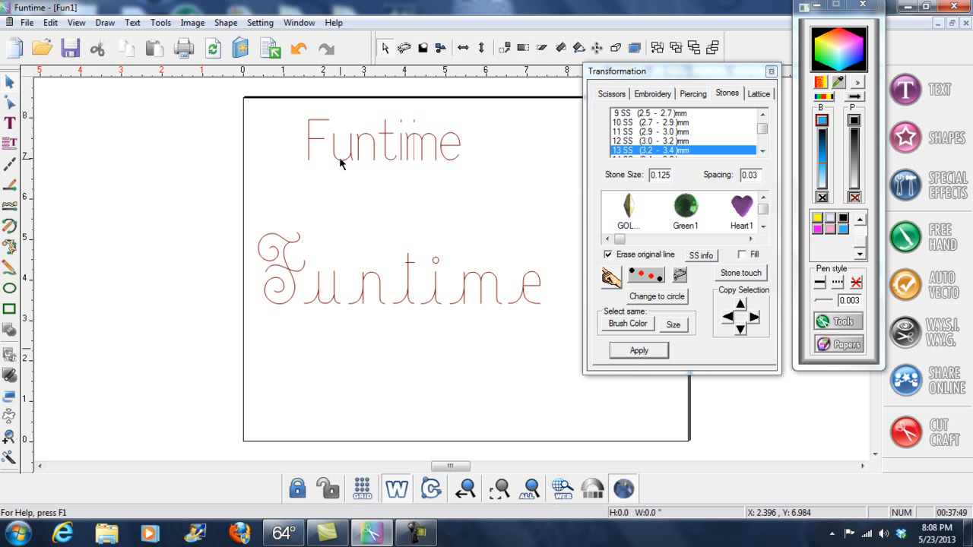
{"action": "left_click", "coordinate": [355, 154]}
{"action": "left_click_drag", "start_coordinate": [355, 154], "coordinate": [348, 215]}
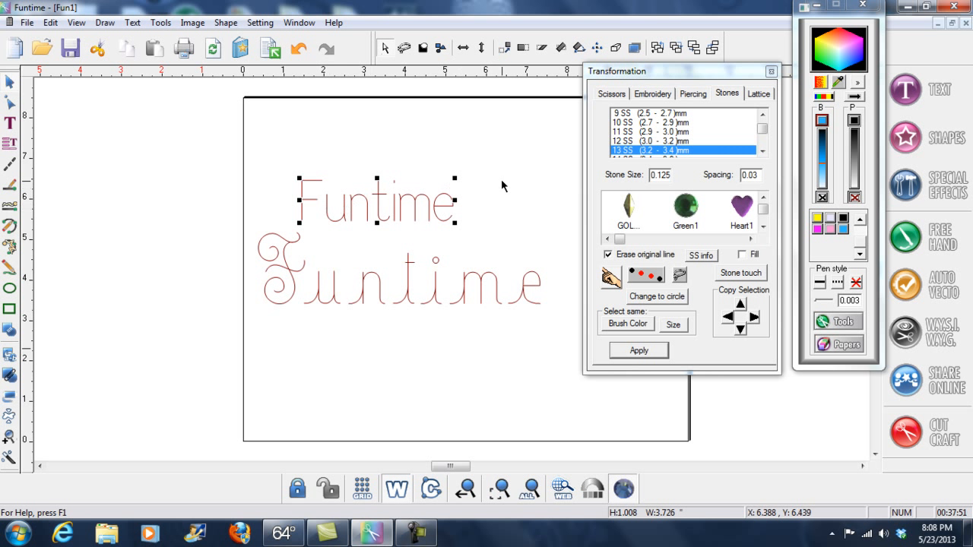
{"action": "left_click_drag", "start_coordinate": [455, 178], "coordinate": [460, 200]}
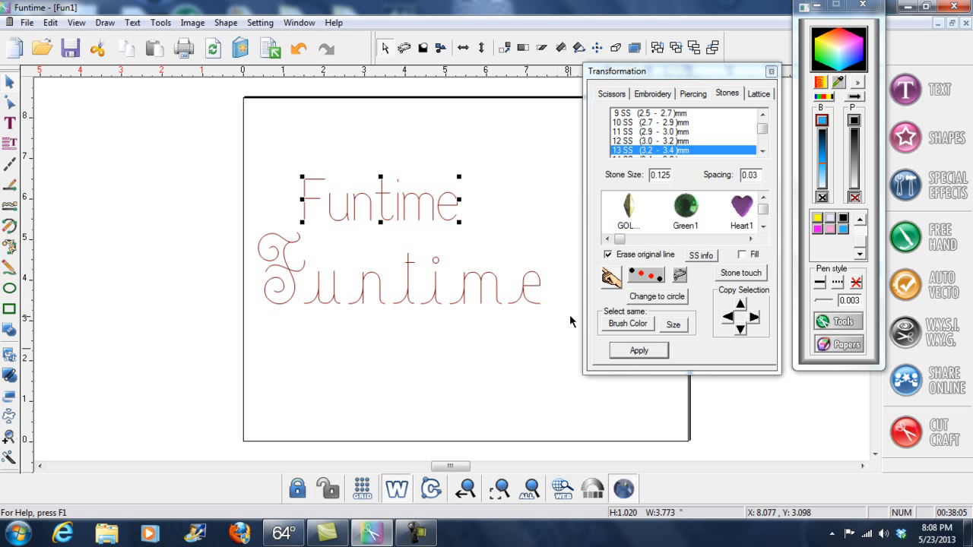
Try 13 SS stones on the plain single-line Funtime, check them in filled view, and undo the conversion.
{"action": "left_click", "coordinate": [622, 356]}
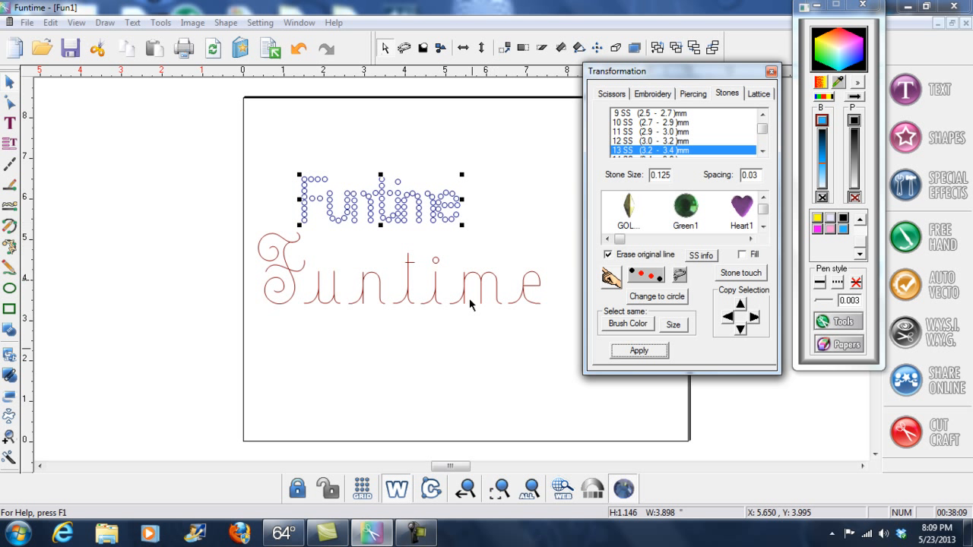
{"action": "left_click", "coordinate": [398, 490]}
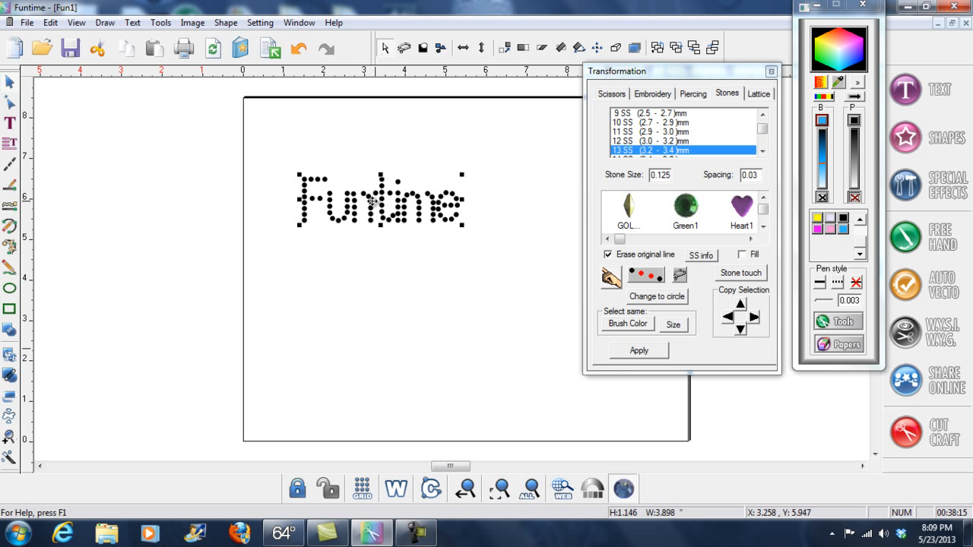
{"action": "left_click", "coordinate": [398, 491]}
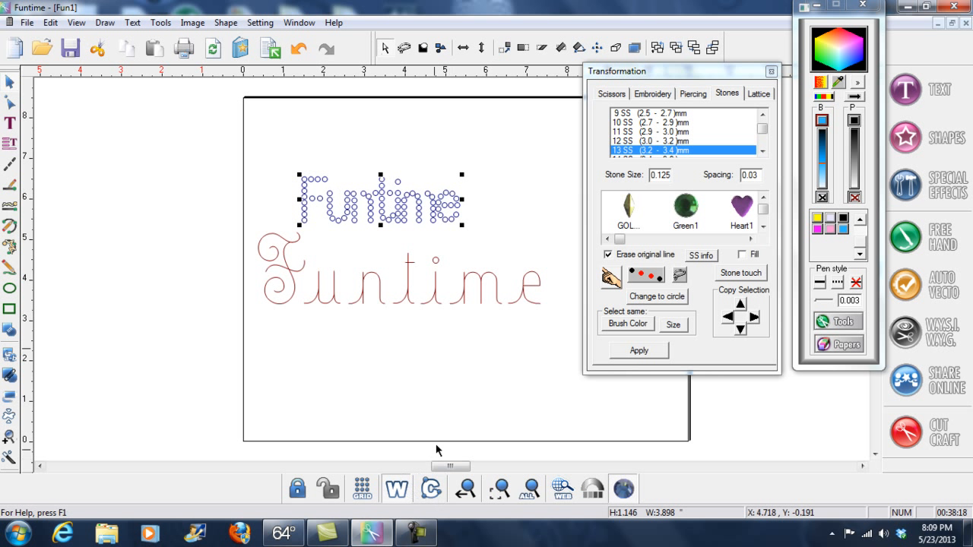
{"action": "left_click", "coordinate": [298, 49]}
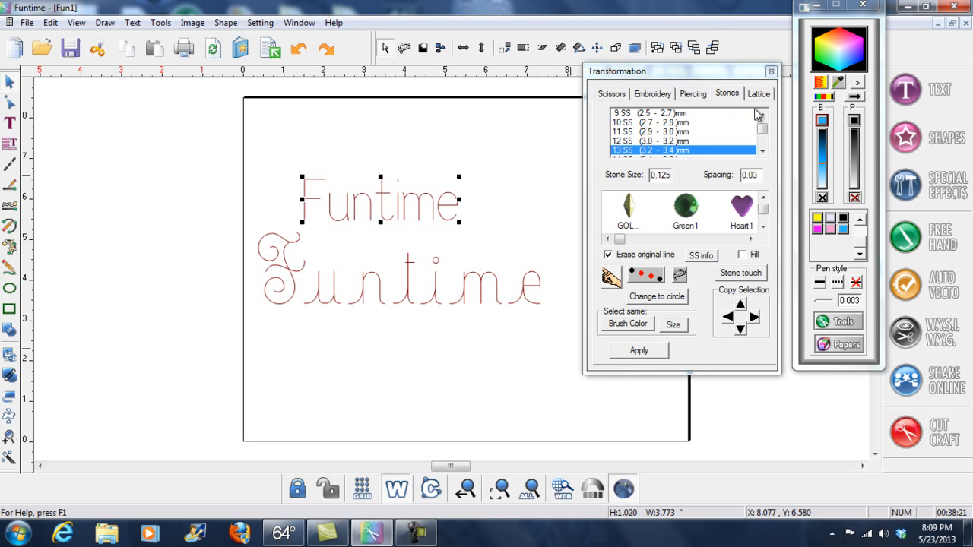
Try 9 SS (2.5 - 2.7) mm stones on the plain single-line Funtime, check them in filled view, and undo the conversion.
{"action": "left_click", "coordinate": [668, 114]}
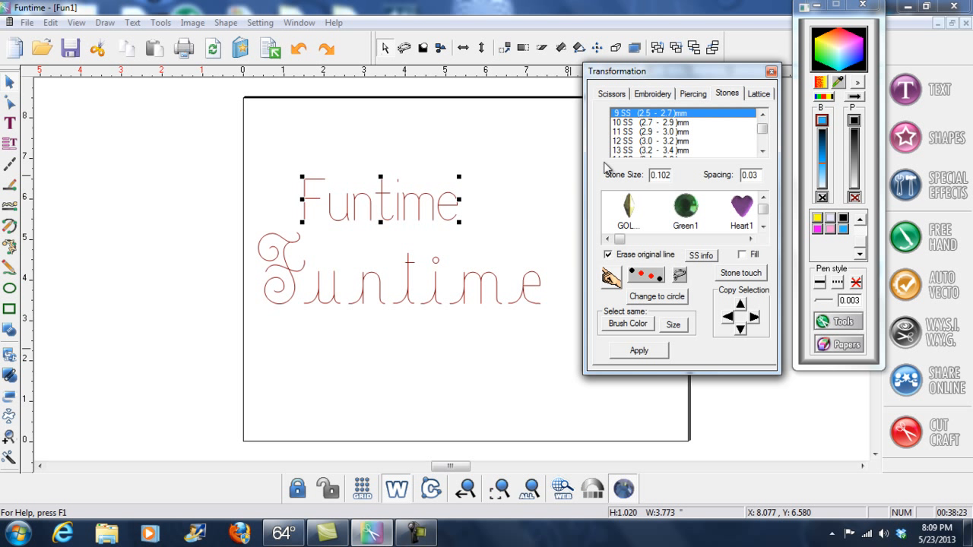
{"action": "left_click", "coordinate": [631, 354]}
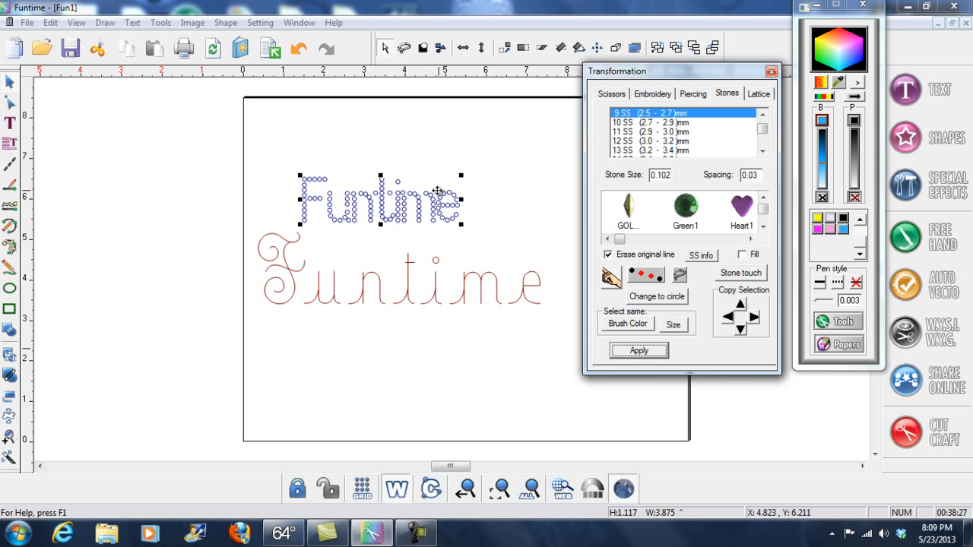
{"action": "left_click", "coordinate": [399, 490]}
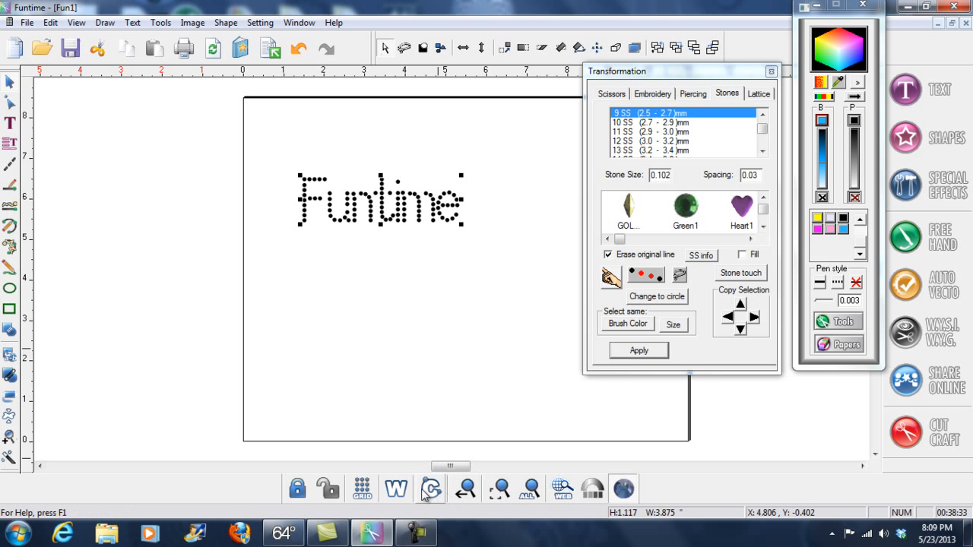
{"action": "left_click", "coordinate": [409, 491]}
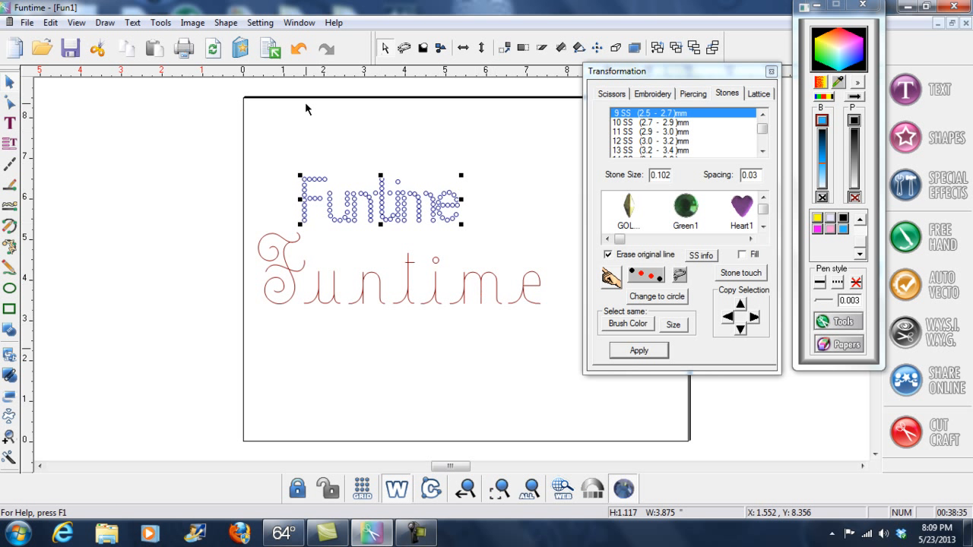
{"action": "left_click", "coordinate": [300, 50]}
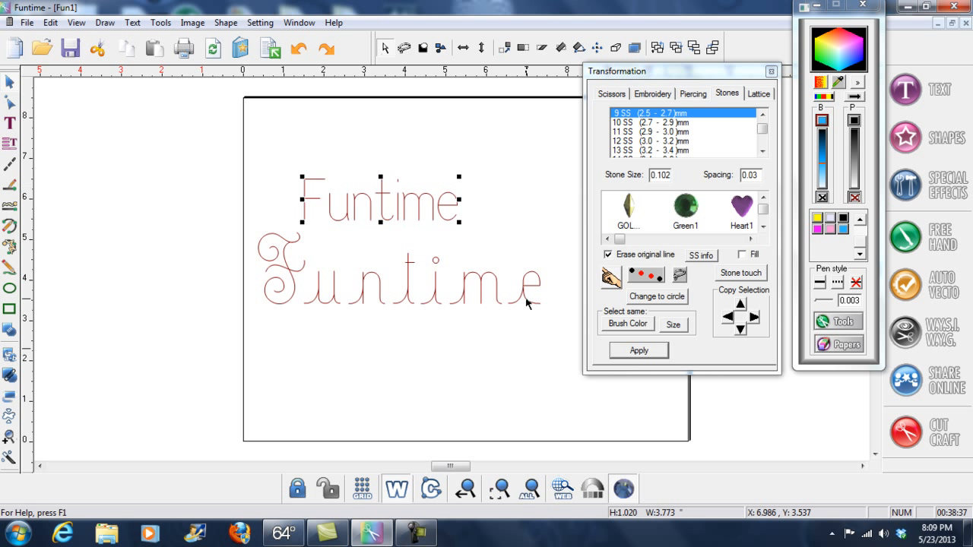
Write the text Funtime along the top of the page in the Funtime font Aachen Bold.
{"action": "left_click", "coordinate": [10, 123]}
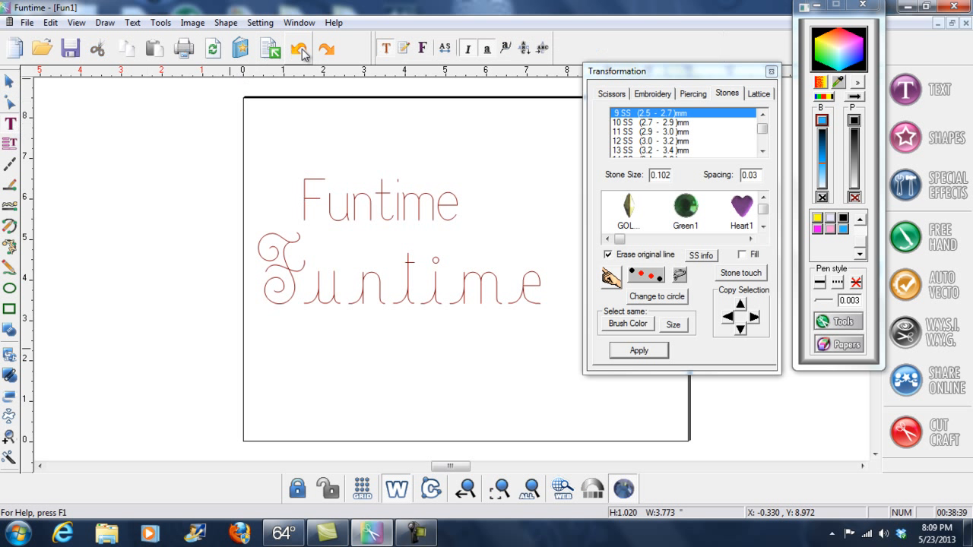
{"action": "left_click", "coordinate": [422, 48]}
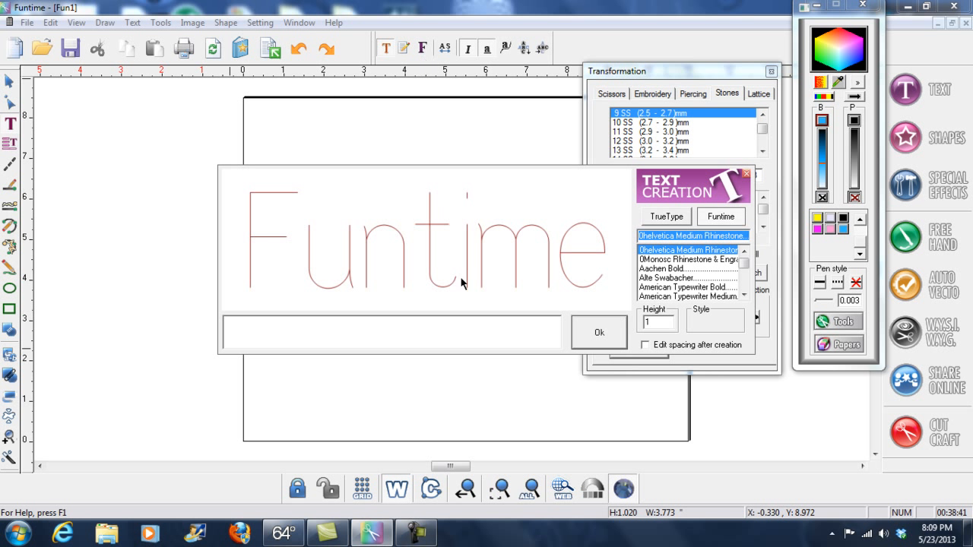
{"action": "left_click", "coordinate": [698, 269]}
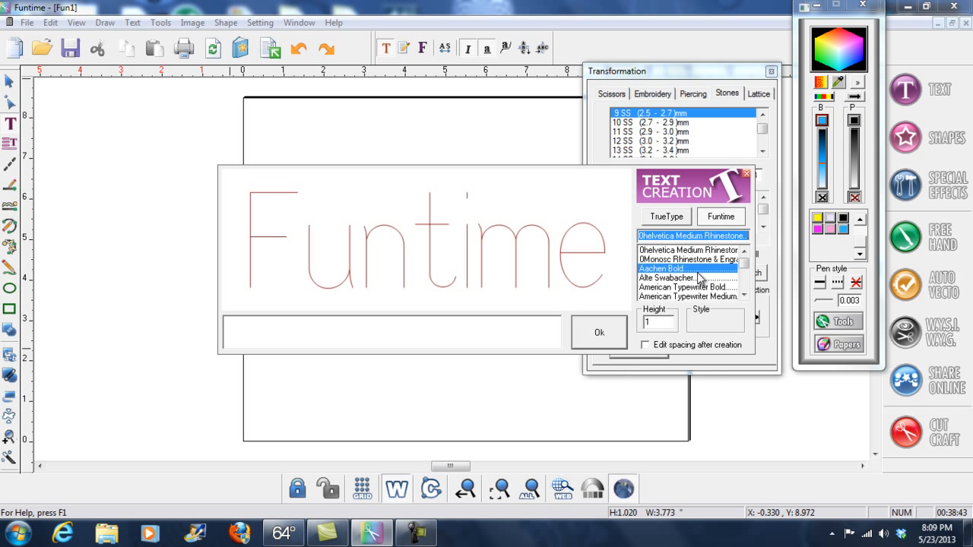
{"action": "left_click", "coordinate": [600, 334]}
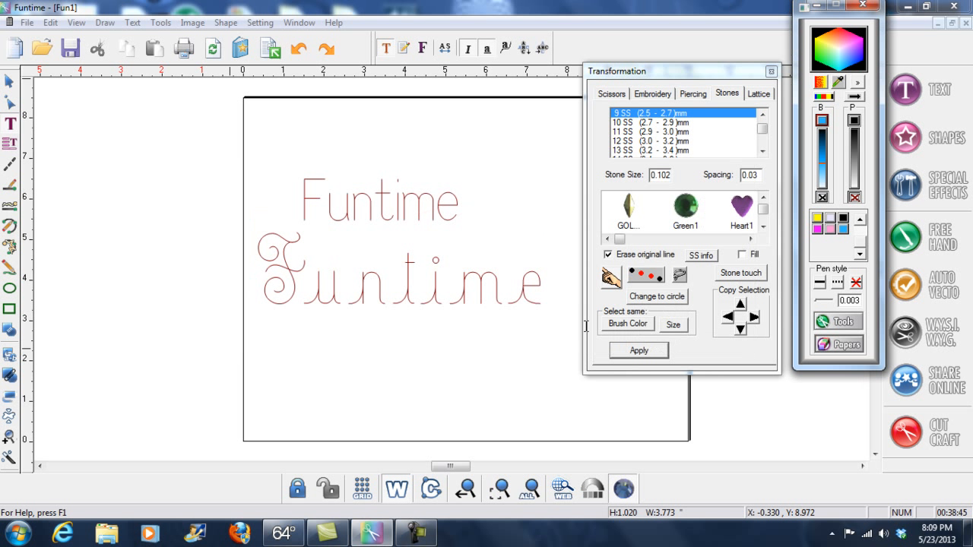
{"action": "left_click", "coordinate": [281, 160]}
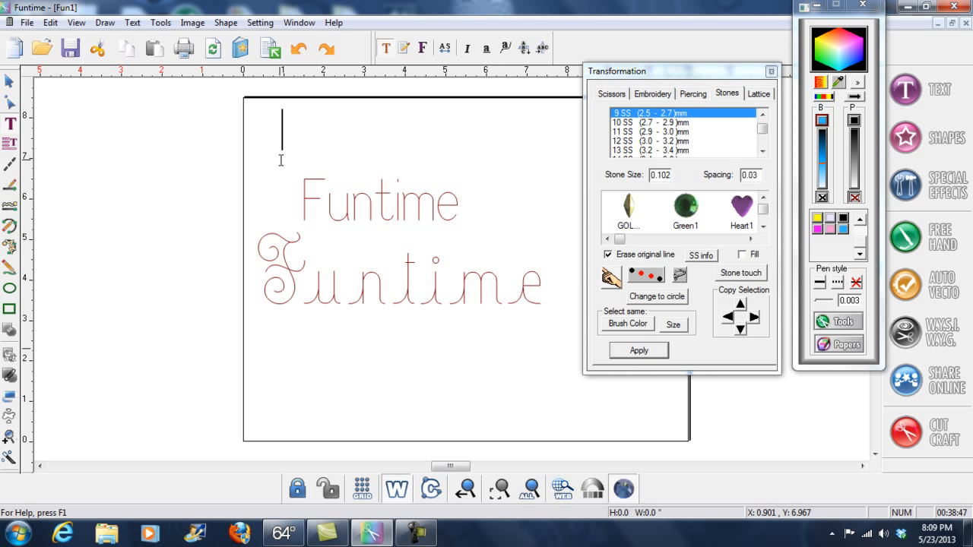
{"action": "type", "text": "Funtie"}
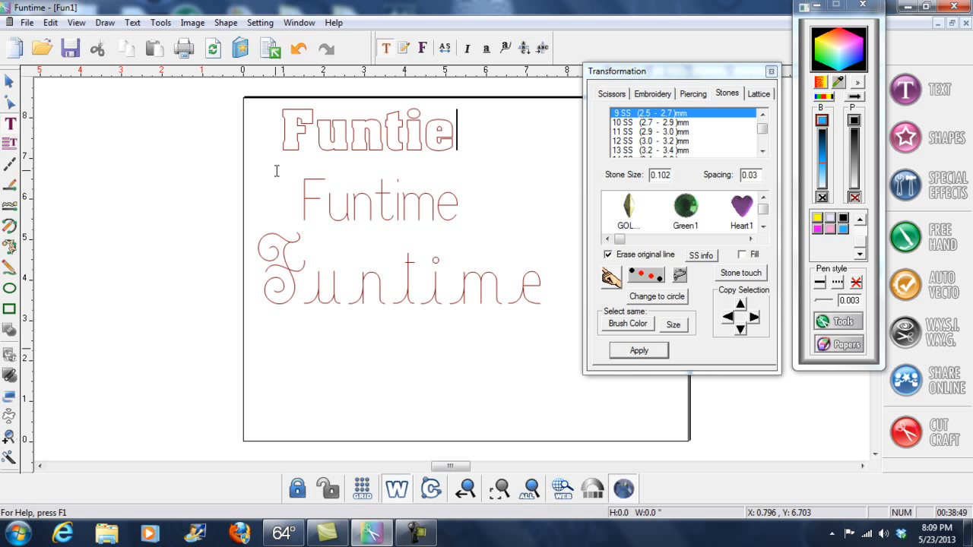
{"action": "key", "text": "BackSpace"}
{"action": "type", "text": "me"}
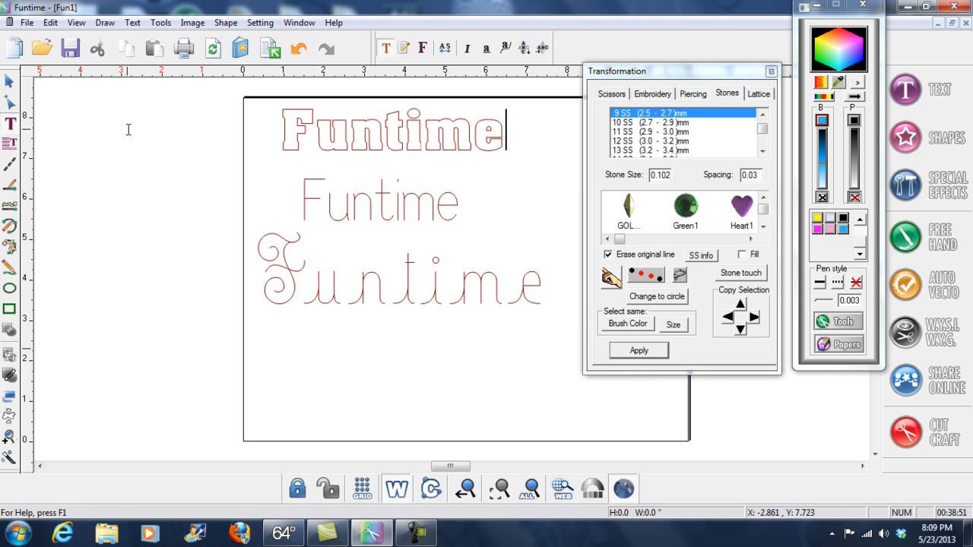
Enlarge the Aachen Bold Funtime to about 9.07 inches wide across the page top, shifting the plain single-line word down to make room.
{"action": "left_click", "coordinate": [9, 81]}
{"action": "left_click_drag", "start_coordinate": [300, 135], "coordinate": [109, 146]}
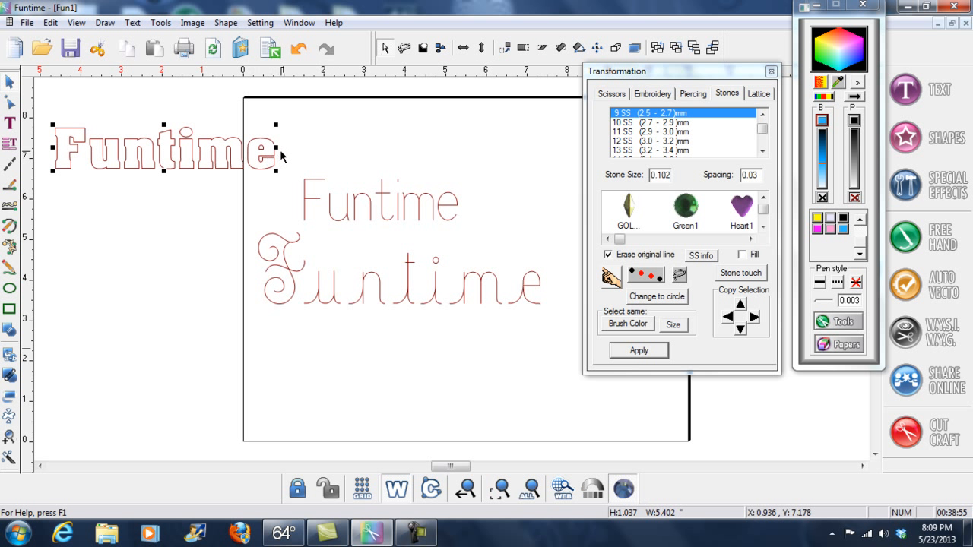
{"action": "left_click_drag", "start_coordinate": [279, 123], "coordinate": [426, 100]}
{"action": "left_click_drag", "start_coordinate": [383, 204], "coordinate": [392, 245]}
{"action": "left_click_drag", "start_coordinate": [379, 159], "coordinate": [515, 156]}
{"action": "left_click_drag", "start_coordinate": [664, 73], "coordinate": [738, 128]}
{"action": "left_click_drag", "start_coordinate": [480, 152], "coordinate": [504, 151]}
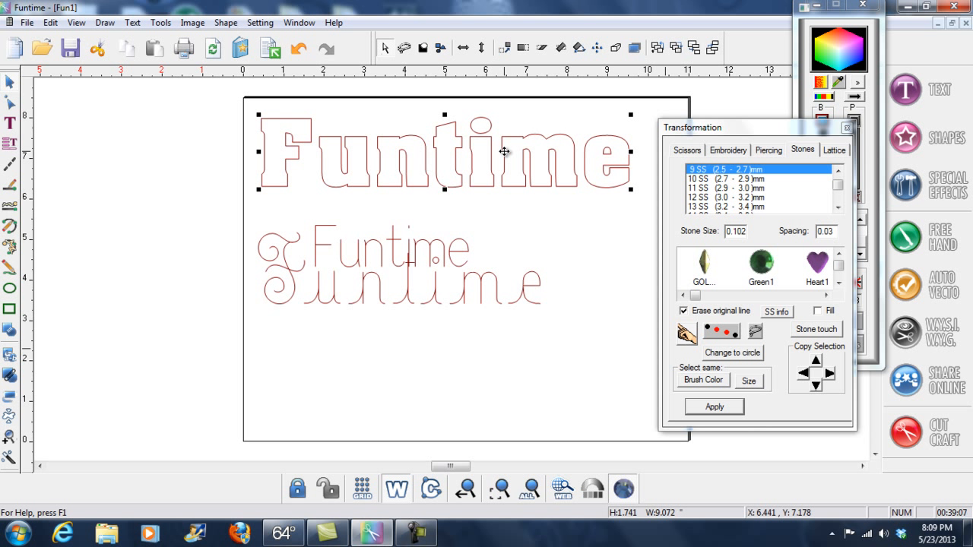
Convert the Aachen Bold Funtime to 13 SS (3.2 - 3.4) mm stones, place individual stones inside the F, and check them in filled view.
{"action": "left_click", "coordinate": [726, 206]}
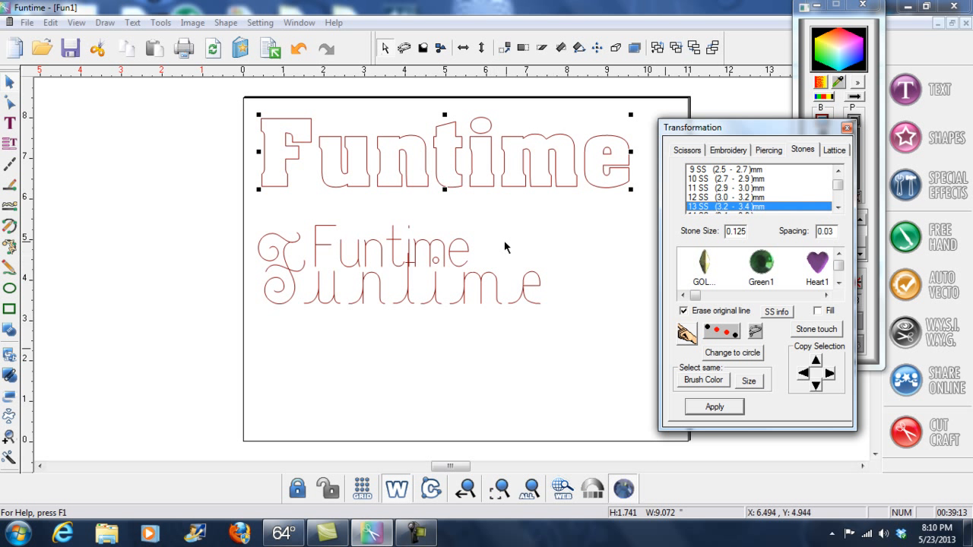
{"action": "left_click", "coordinate": [714, 407]}
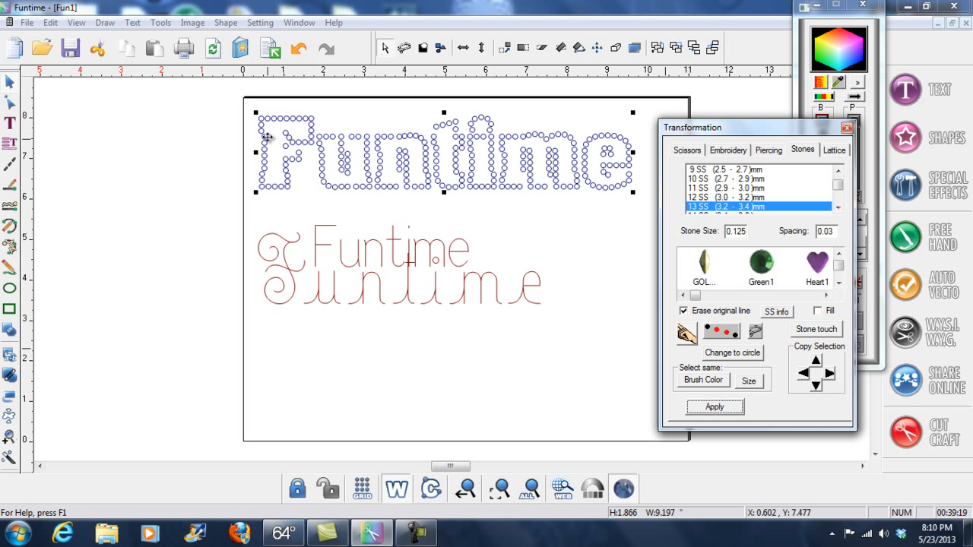
{"action": "left_click", "coordinate": [685, 335]}
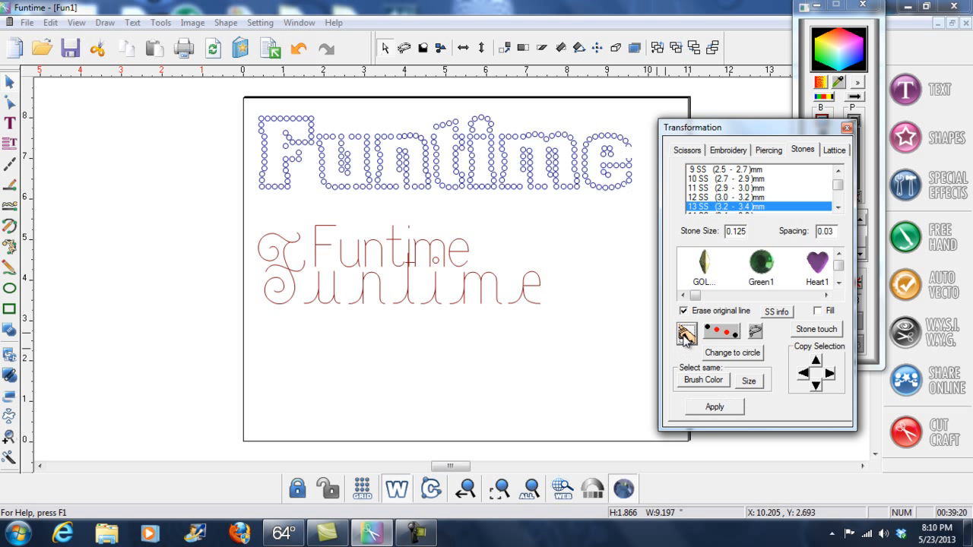
{"action": "left_click", "coordinate": [302, 137]}
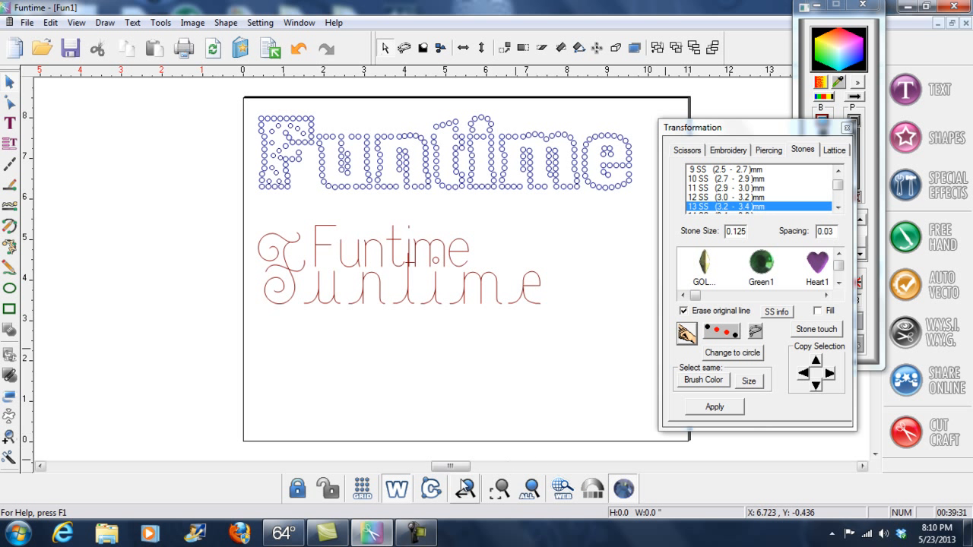
{"action": "left_click", "coordinate": [400, 491]}
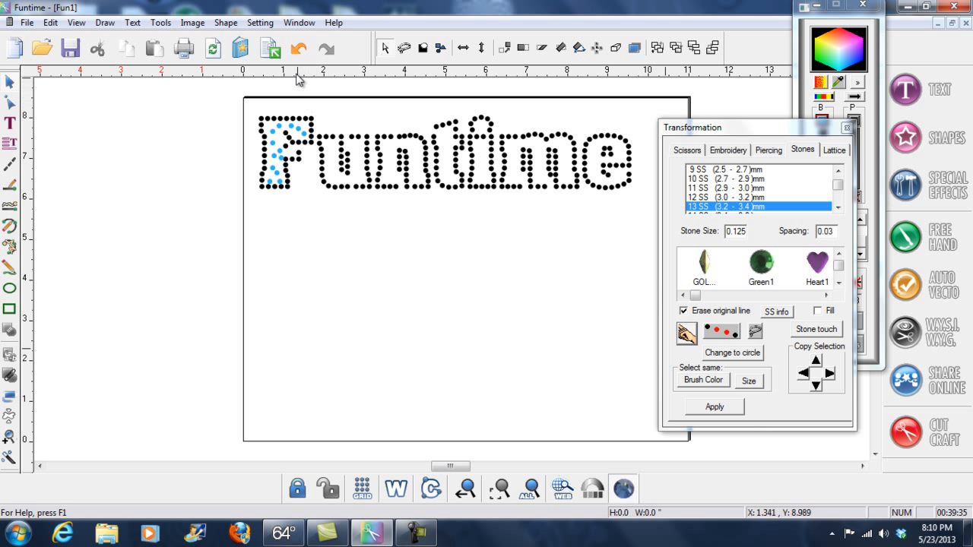
Undo the last hand-placed stones in the F, return to wireframe view, and delete all the Funtime words from the page.
{"action": "left_click", "coordinate": [298, 48]}
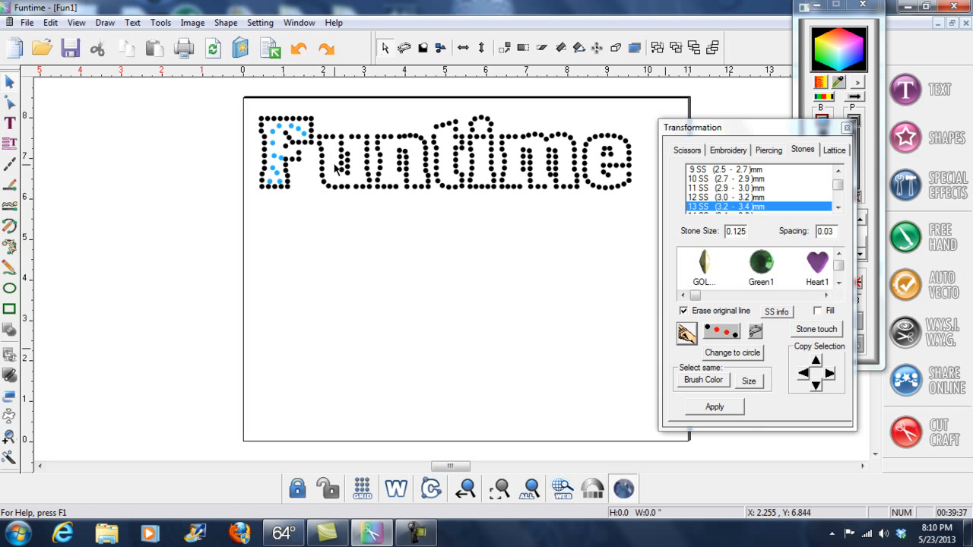
{"action": "left_click", "coordinate": [299, 52]}
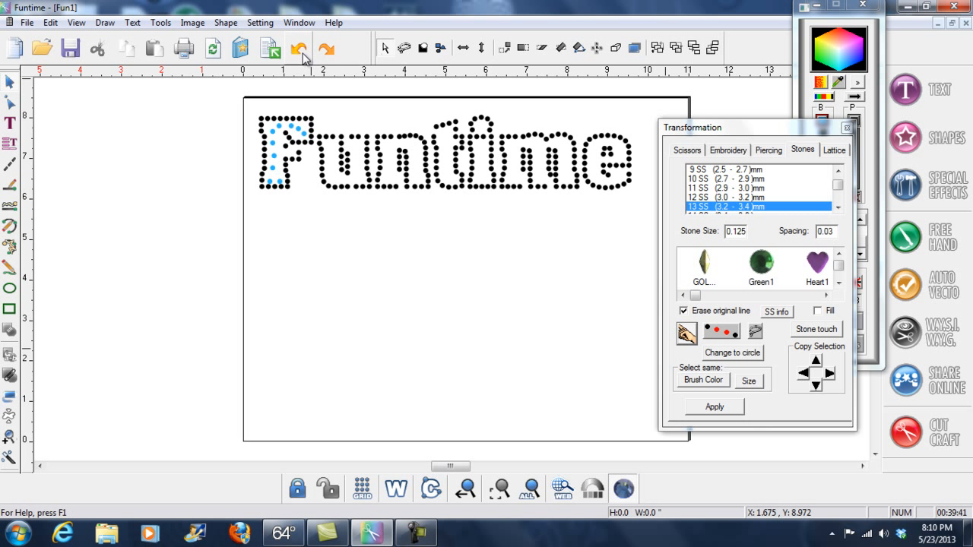
{"action": "left_click", "coordinate": [396, 488]}
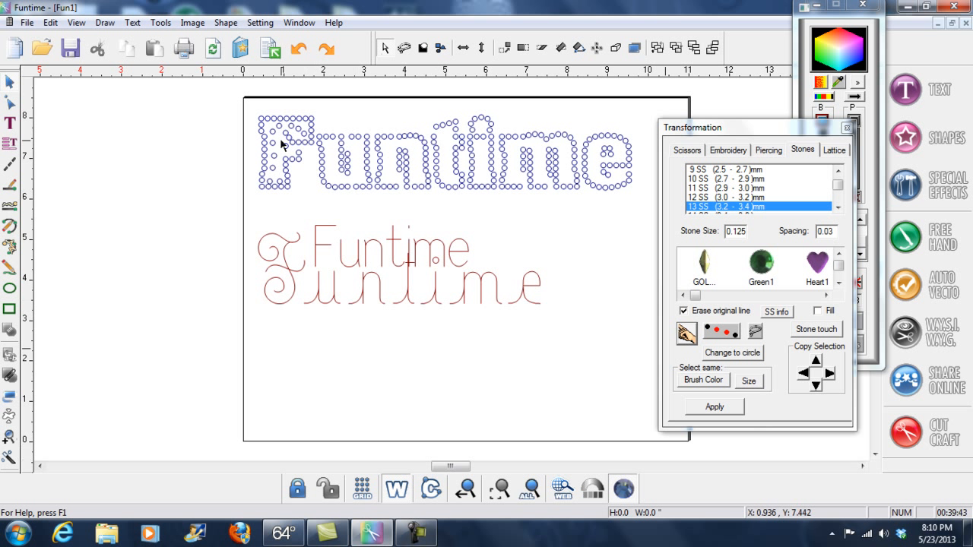
{"action": "left_click_drag", "start_coordinate": [228, 103], "coordinate": [666, 360]}
{"action": "key", "text": "Delete"}
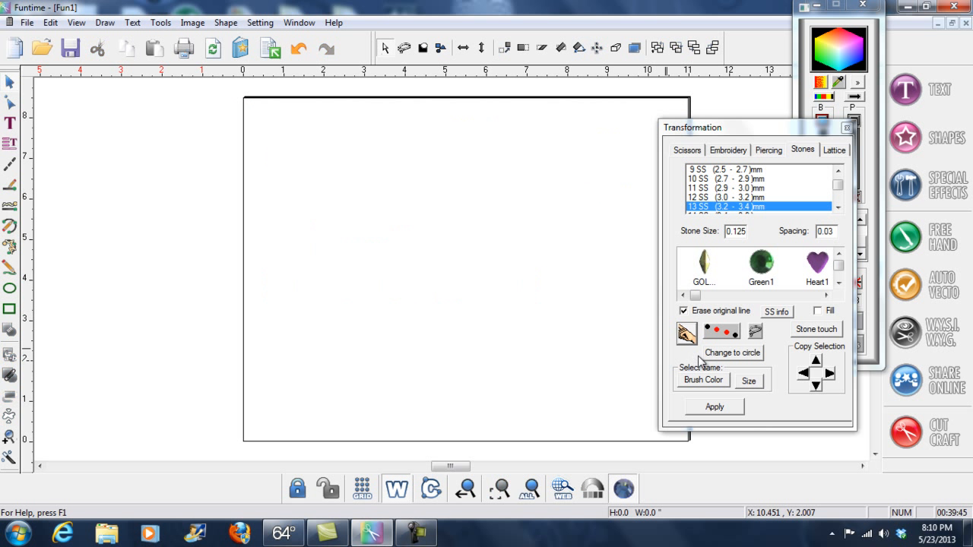
Preview the Rhinestone Comic font in the Funtime fonts and choose Rhinestone Helco as the text font.
{"action": "left_click", "coordinate": [10, 124]}
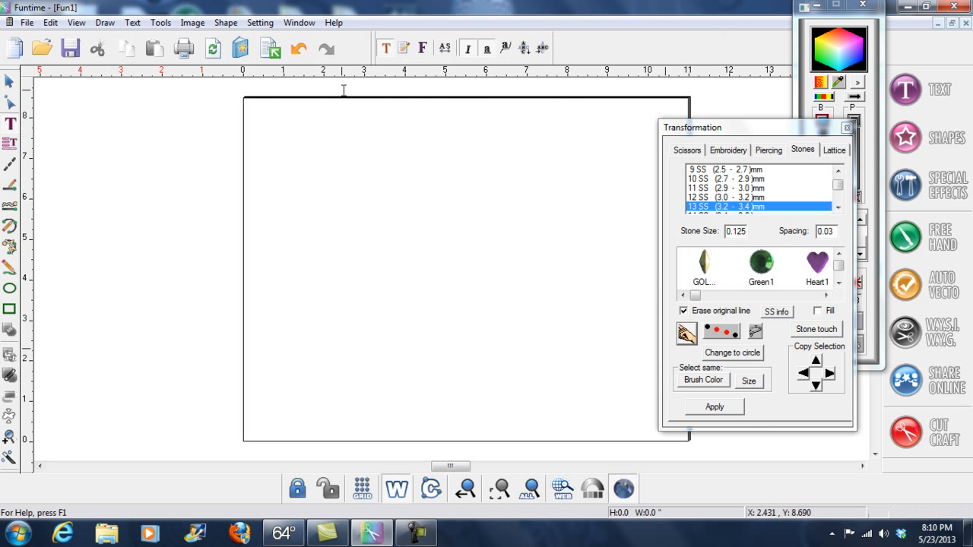
{"action": "left_click", "coordinate": [423, 49]}
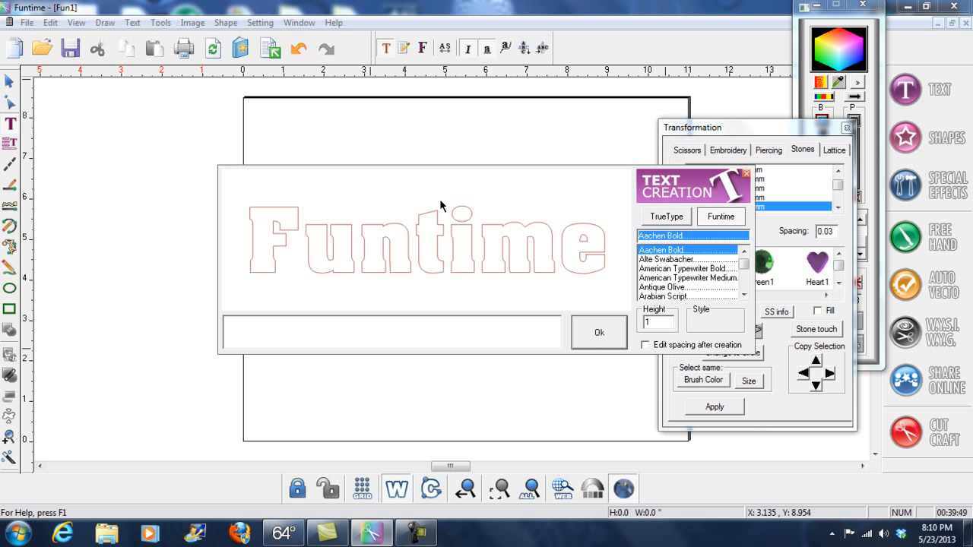
{"action": "left_click", "coordinate": [744, 294]}
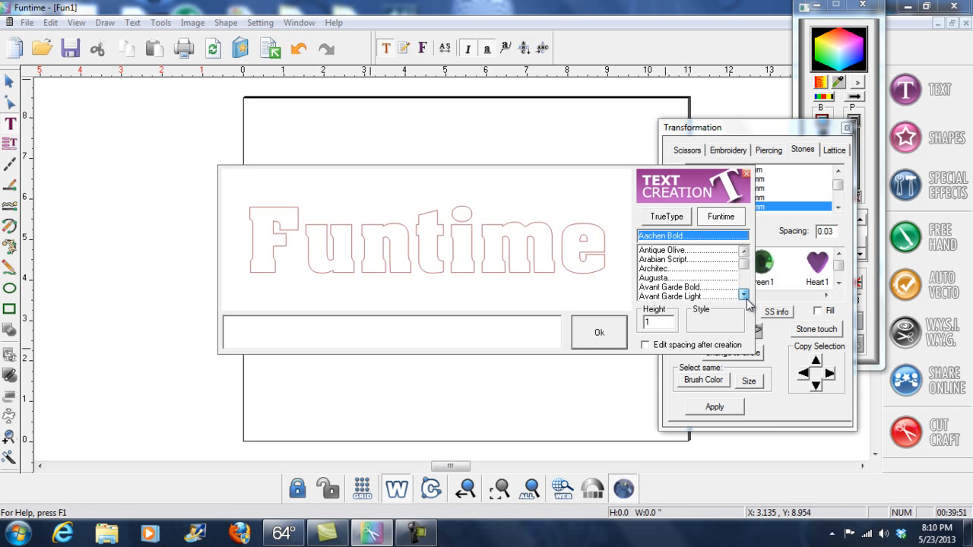
{"action": "left_click_drag", "start_coordinate": [747, 300], "coordinate": [747, 300]}
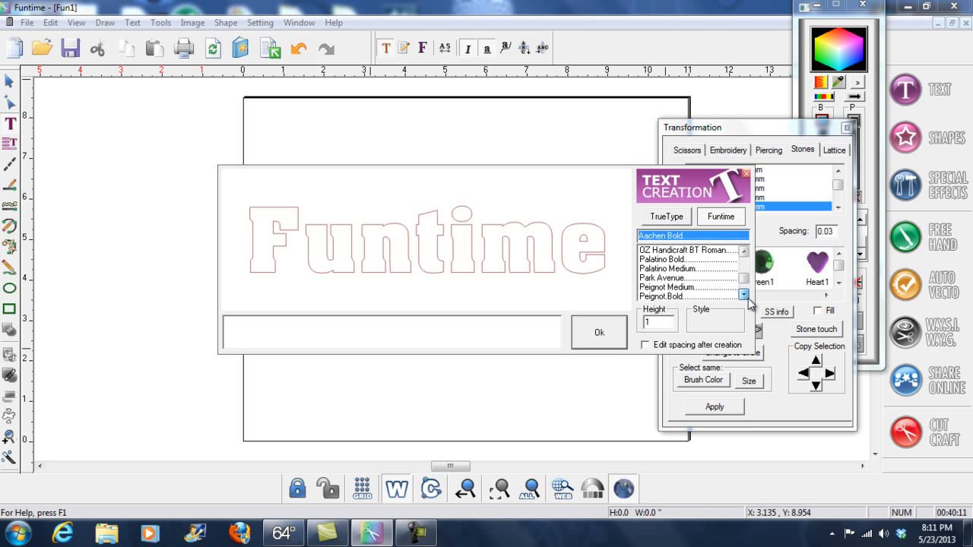
{"action": "left_click", "coordinate": [744, 295]}
{"action": "left_click", "coordinate": [748, 299]}
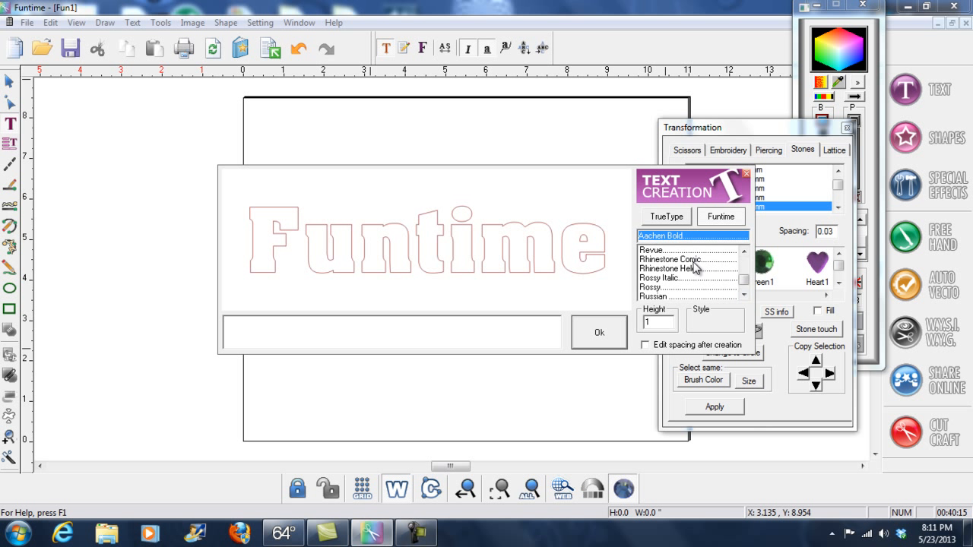
{"action": "left_click", "coordinate": [688, 259]}
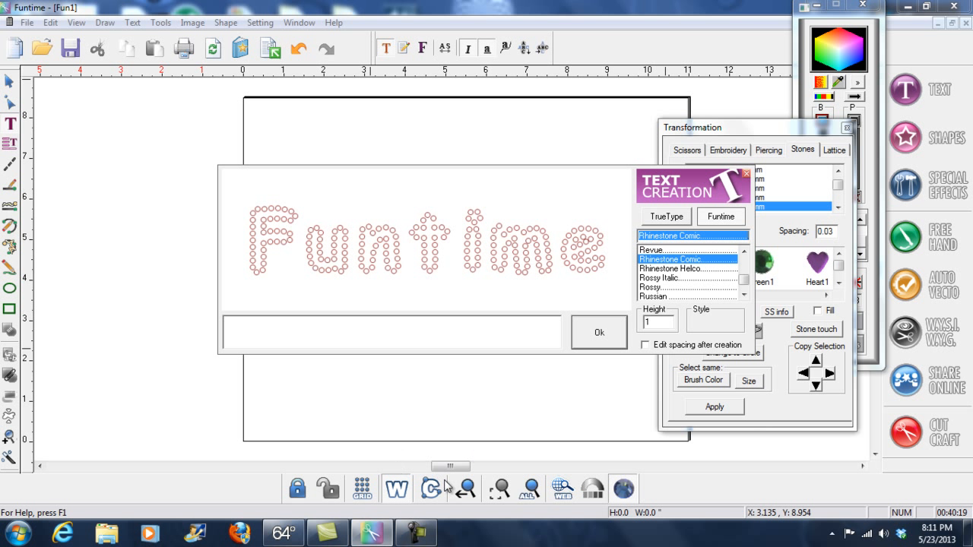
{"action": "left_click", "coordinate": [675, 270]}
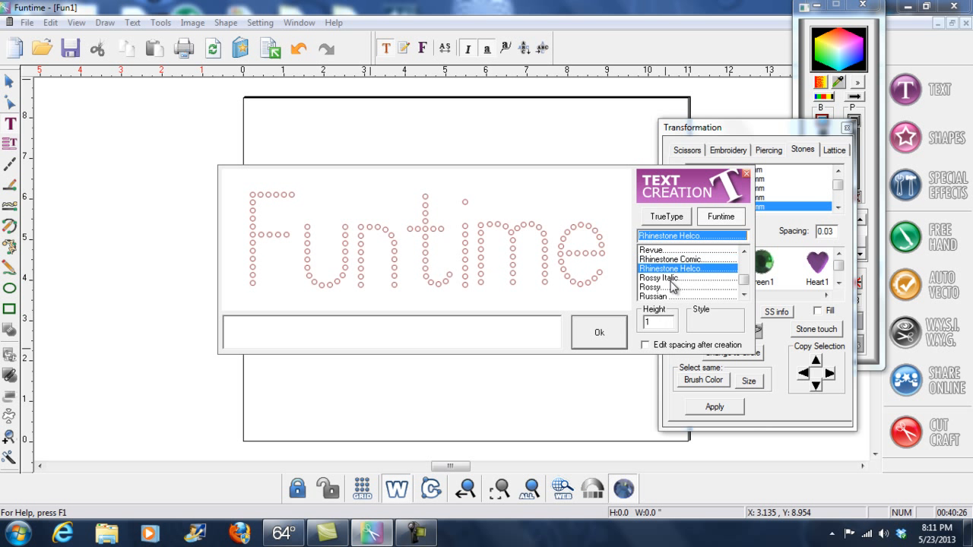
{"action": "left_click", "coordinate": [605, 333]}
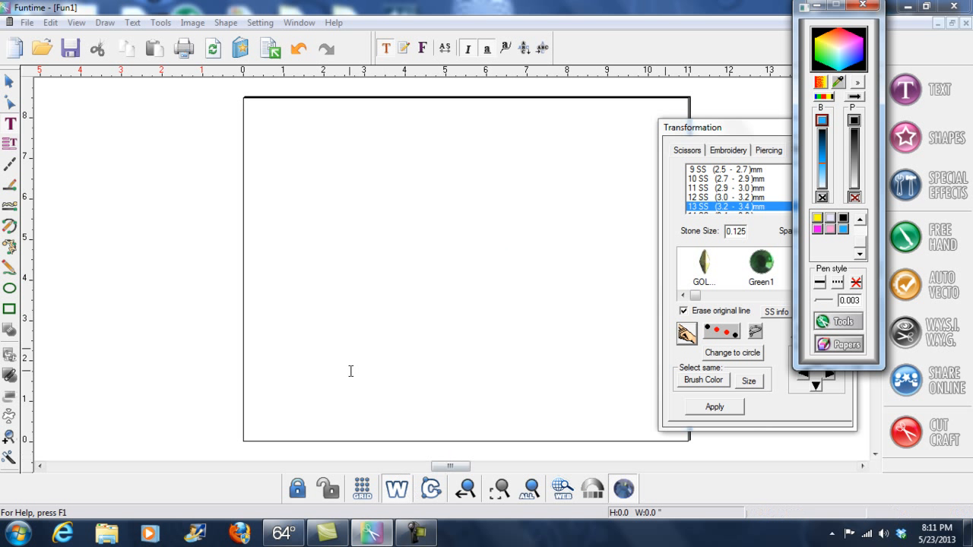
Write a sample first name in lowercase across the middle of the page and move it slightly lower.
{"action": "left_click", "coordinate": [309, 262]}
{"action": "type", "text": "car"}
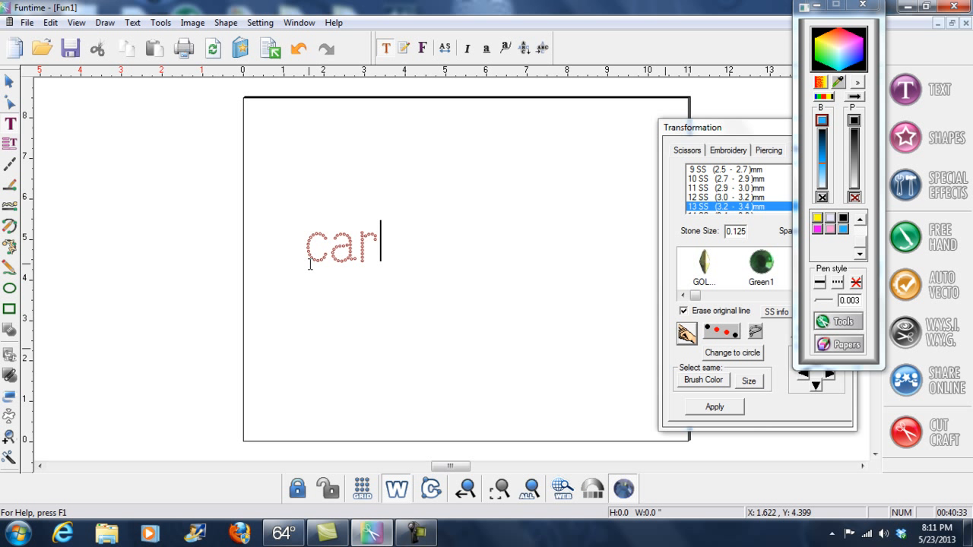
{"action": "type", "text": "rl"}
{"action": "key", "text": "BackSpace"}
{"action": "key", "text": "BackSpace"}
{"action": "type", "text": "oline"}
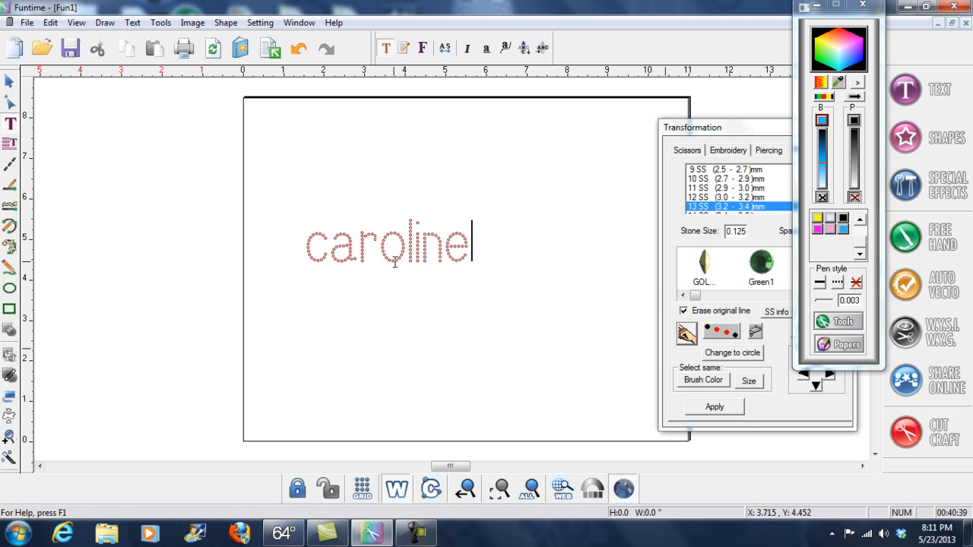
{"action": "left_click", "coordinate": [10, 81]}
{"action": "left_click", "coordinate": [347, 257]}
{"action": "left_click_drag", "start_coordinate": [384, 255], "coordinate": [373, 297]}
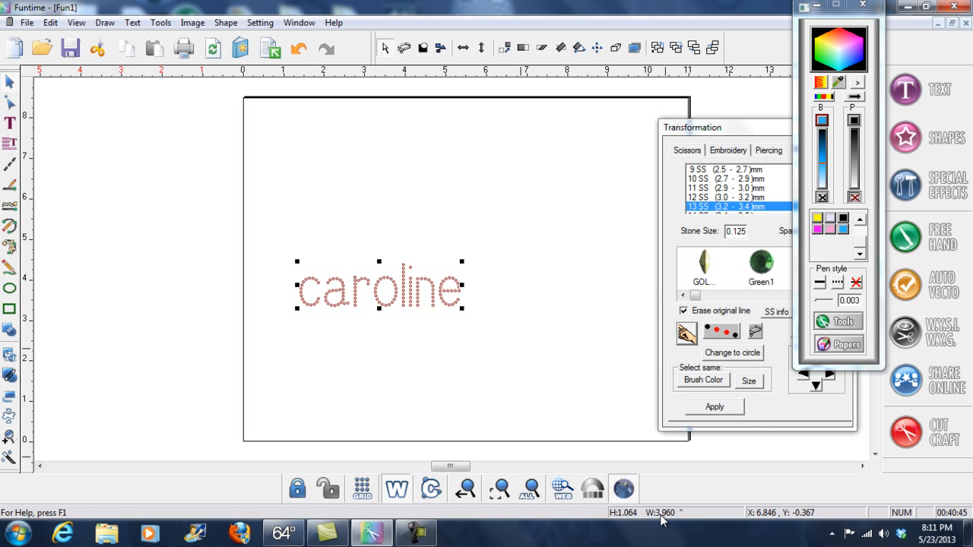
Try 13 SS (3.2 - 3.4) mm stones on the Rhinestone Helco name at its original size, check them in filled view, and undo the conversion.
{"action": "left_click_drag", "start_coordinate": [757, 126], "coordinate": [706, 118]}
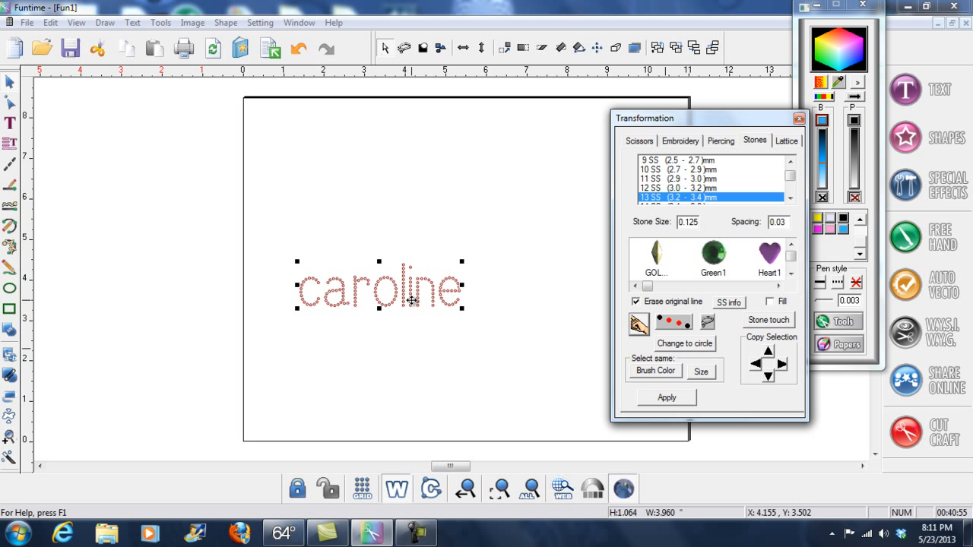
{"action": "left_click", "coordinate": [679, 400]}
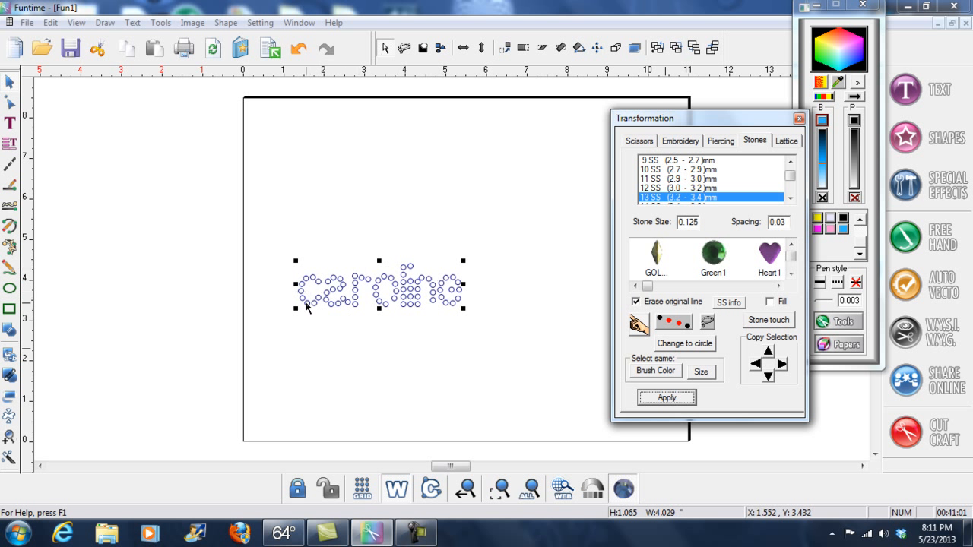
{"action": "left_click", "coordinate": [396, 489]}
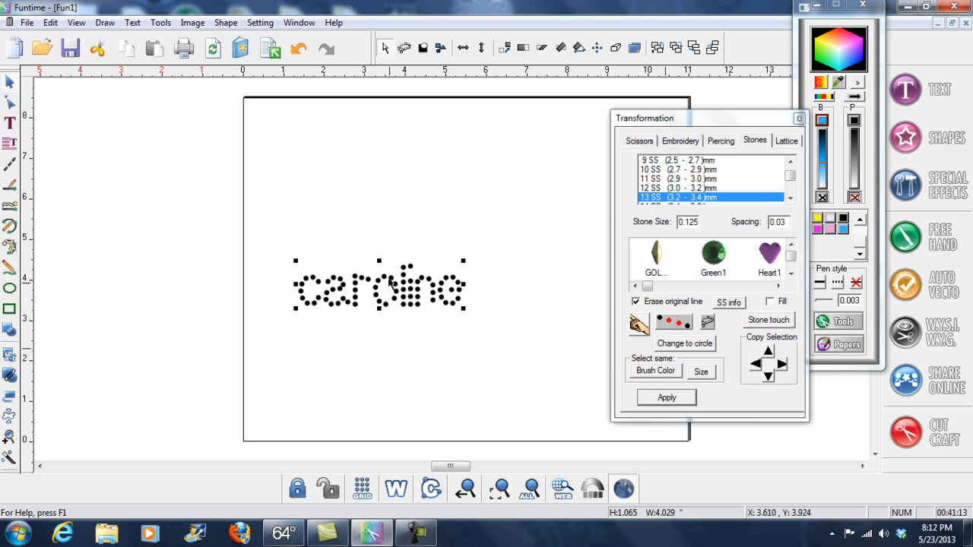
{"action": "left_click", "coordinate": [298, 50]}
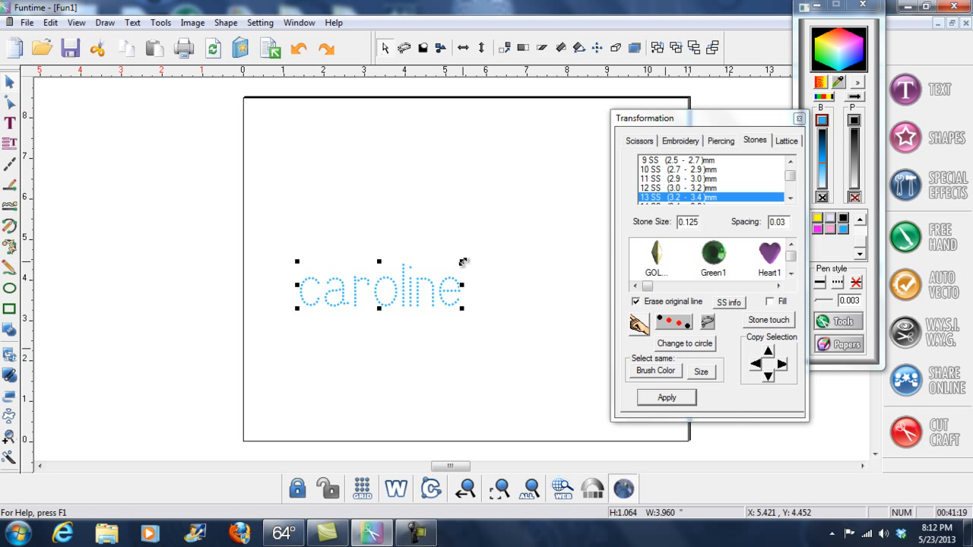
Enlarge the Rhinestone Helco name to about 6.48 inches wide, try 13 SS stones on it, and undo the conversion.
{"action": "left_click_drag", "start_coordinate": [463, 261], "coordinate": [564, 251]}
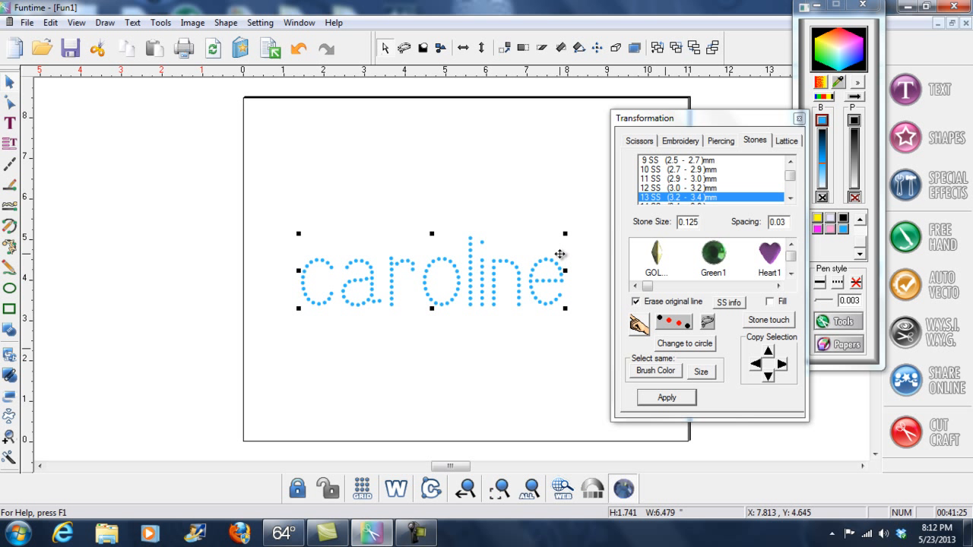
{"action": "left_click_drag", "start_coordinate": [509, 282], "coordinate": [496, 281]}
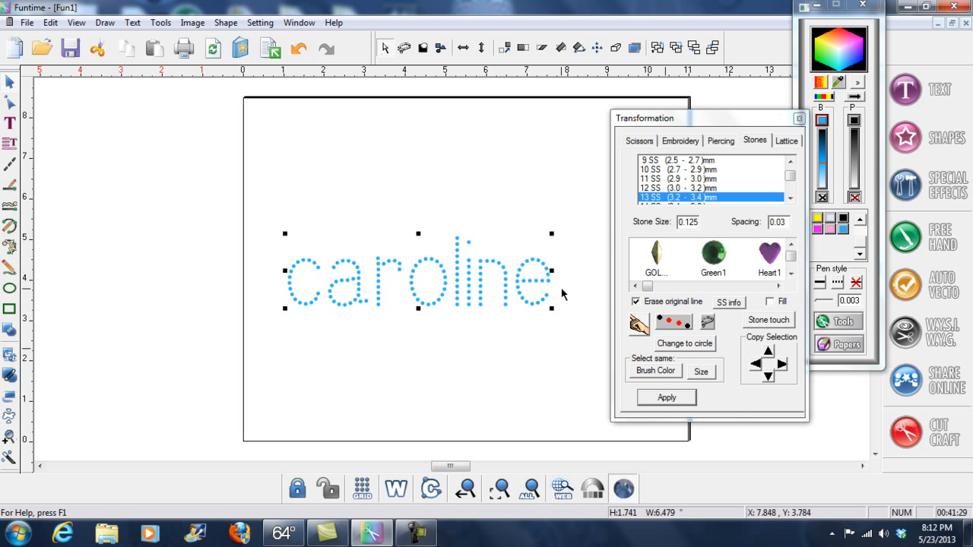
{"action": "left_click", "coordinate": [661, 400]}
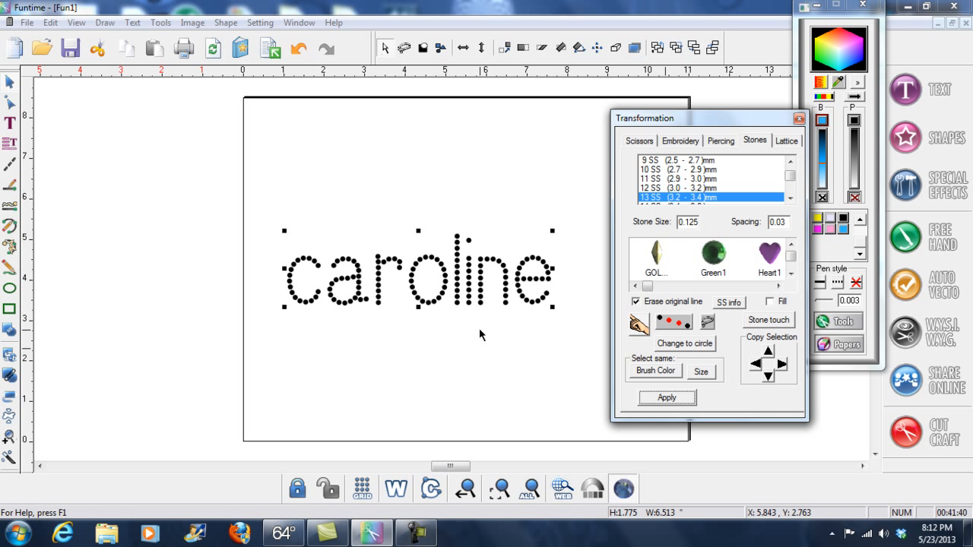
{"action": "left_click", "coordinate": [298, 49]}
Reduce the Rhinestone Helco name to about 5.56 inches wide, try 13 SS stones on it, and undo the conversion.
{"action": "left_click_drag", "start_coordinate": [551, 233], "coordinate": [517, 260]}
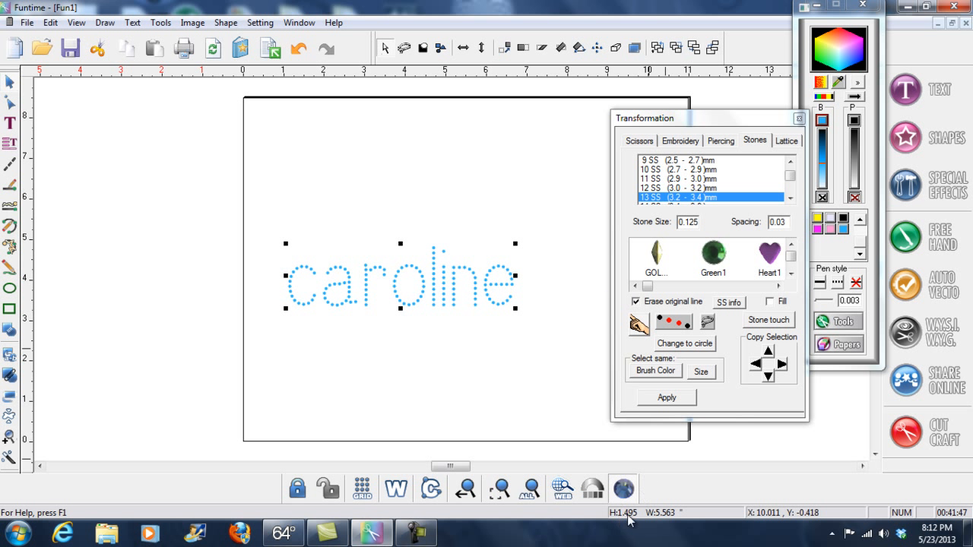
{"action": "left_click", "coordinate": [676, 401]}
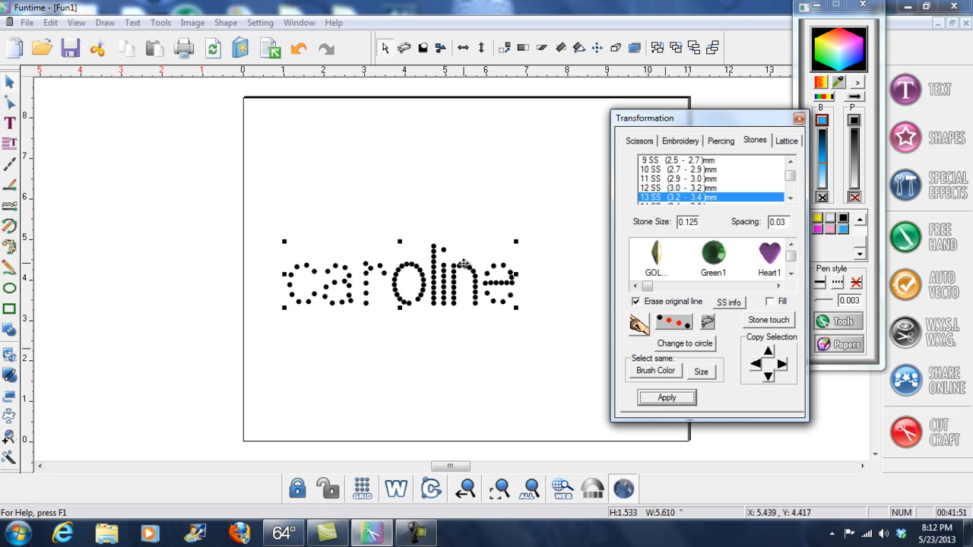
{"action": "left_click", "coordinate": [298, 48]}
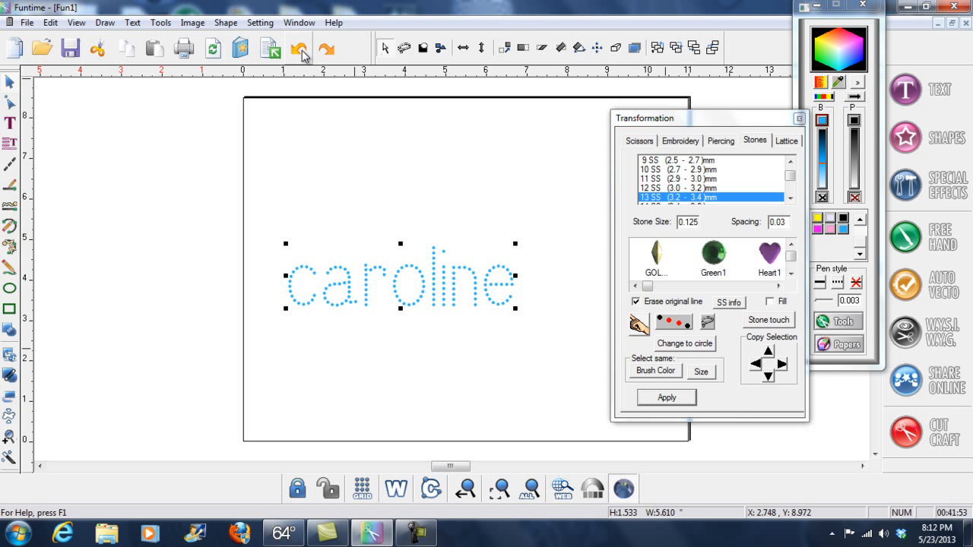
Reselect the whole name, try the 13 SS stones on it again, undo the conversion, and nudge the name slightly up and left.
{"action": "left_click", "coordinate": [448, 210]}
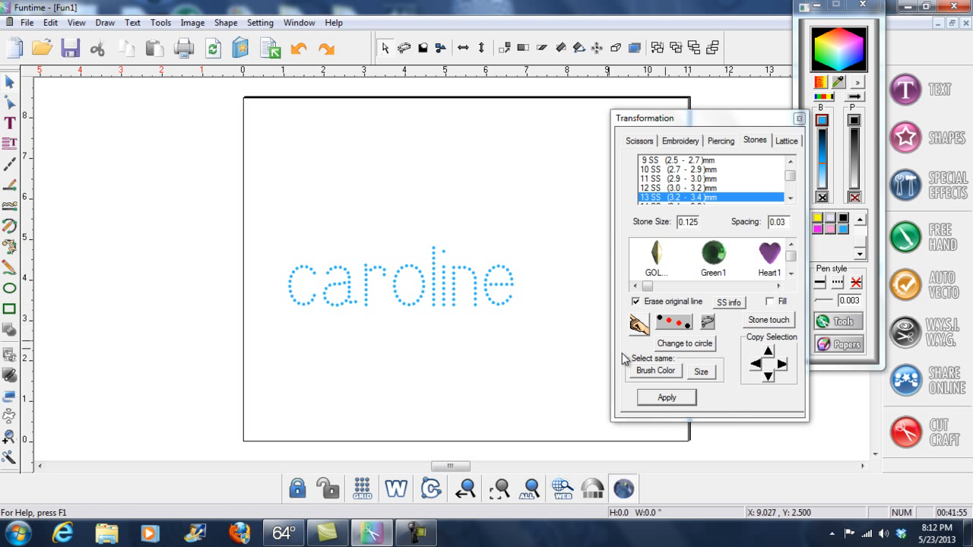
{"action": "left_click", "coordinate": [672, 407]}
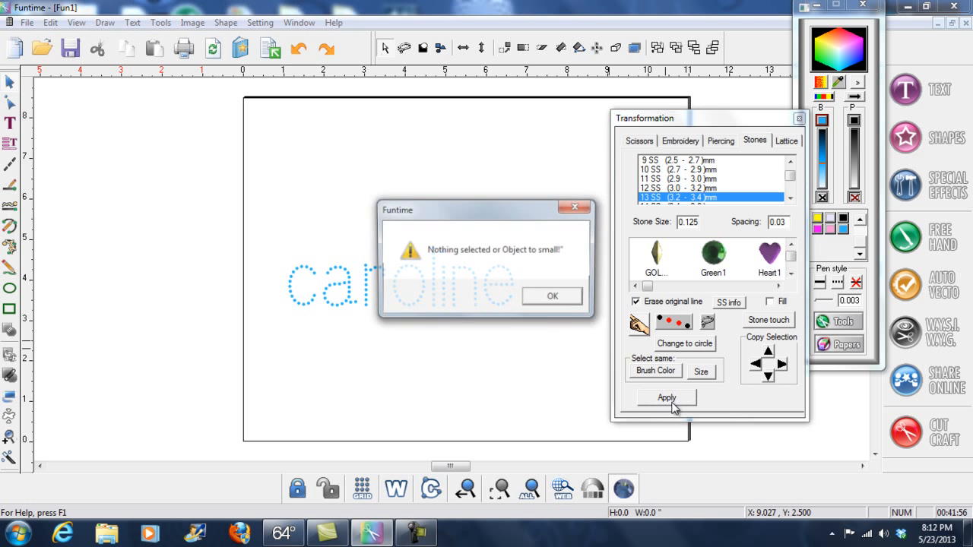
{"action": "left_click", "coordinate": [569, 301]}
{"action": "left_click_drag", "start_coordinate": [268, 215], "coordinate": [594, 342]}
{"action": "left_click", "coordinate": [664, 398]}
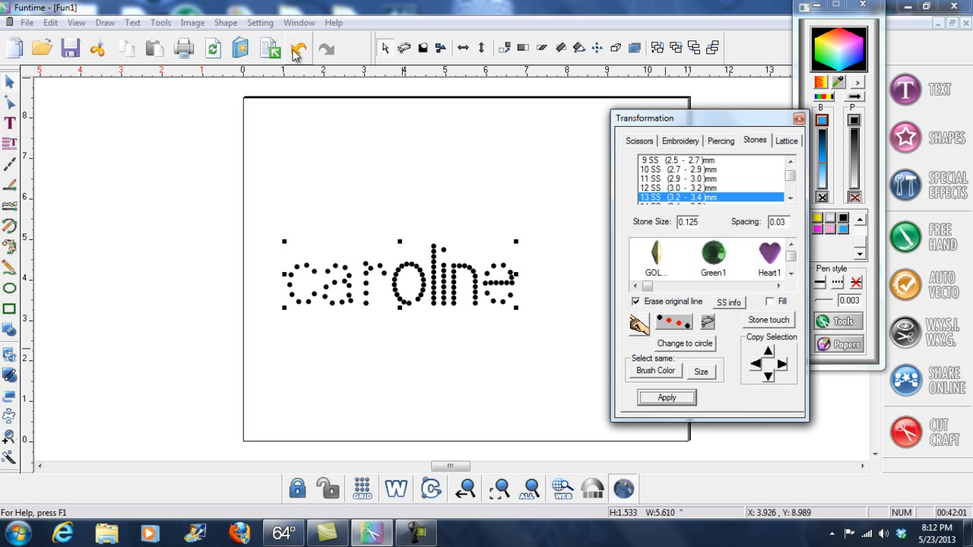
{"action": "left_click_drag", "start_coordinate": [453, 301], "coordinate": [447, 295]}
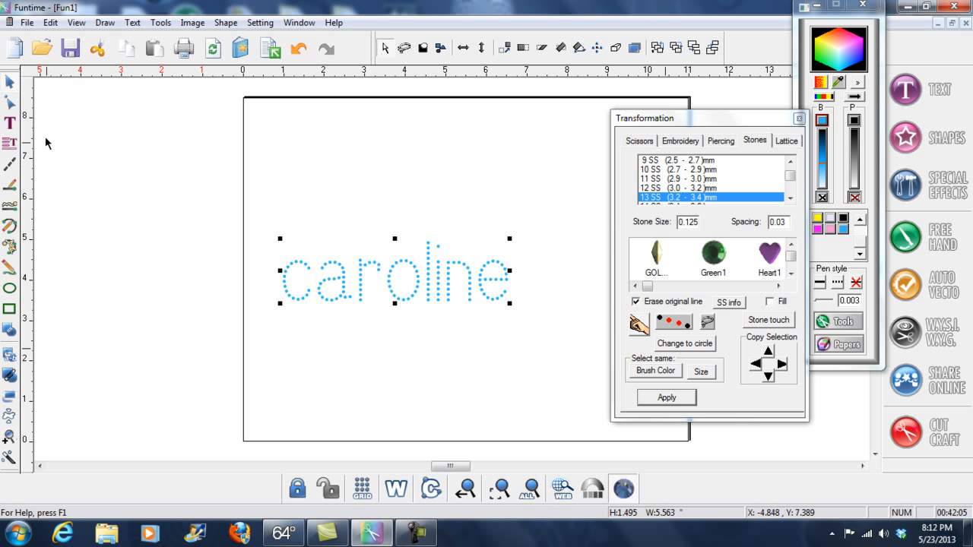
Write the name with a capital initial above the lowercase one and enlarge it to about 5.28 inches wide.
{"action": "left_click", "coordinate": [10, 123]}
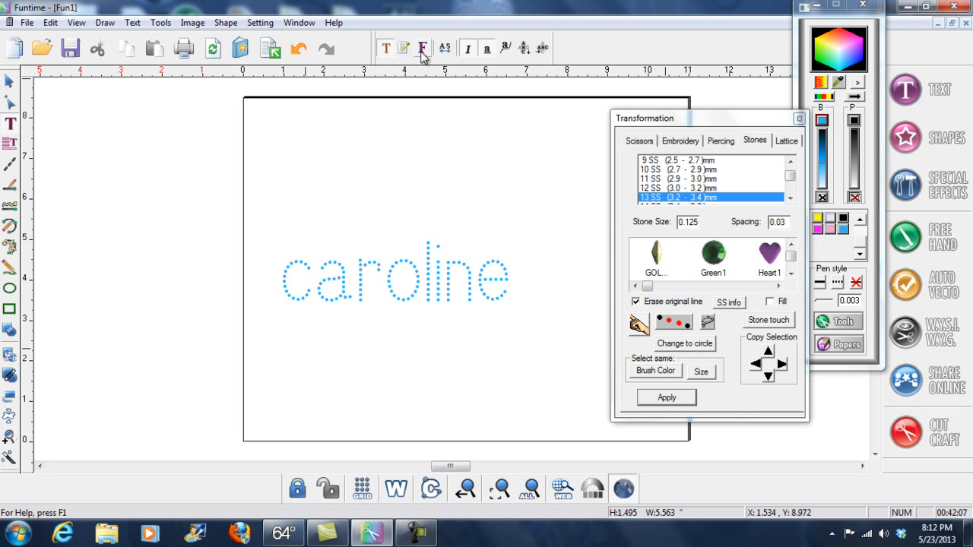
{"action": "left_click", "coordinate": [439, 150]}
{"action": "left_click", "coordinate": [579, 340]}
{"action": "type", "text": "Caroline"}
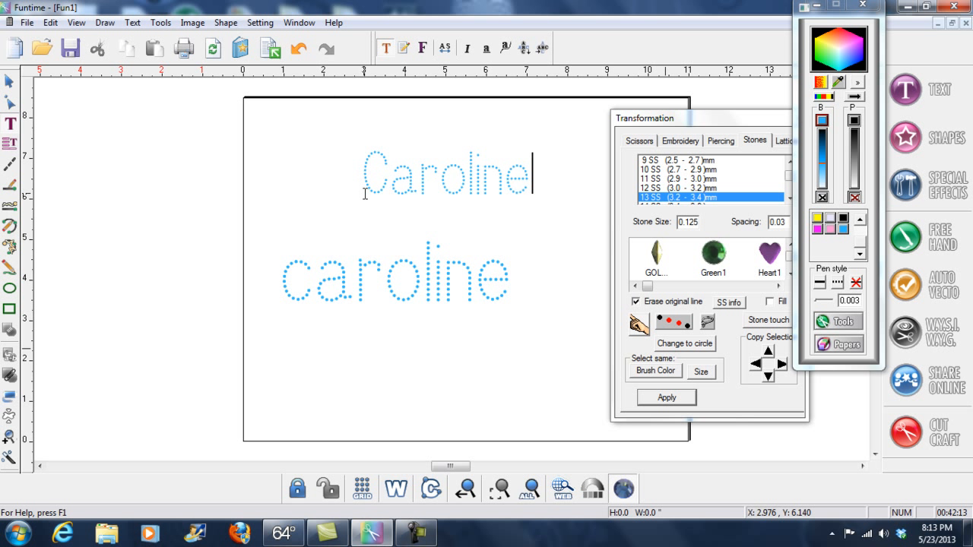
{"action": "left_click", "coordinate": [9, 81]}
{"action": "left_click_drag", "start_coordinate": [409, 196], "coordinate": [354, 202]}
{"action": "left_click_drag", "start_coordinate": [465, 171], "coordinate": [515, 162]}
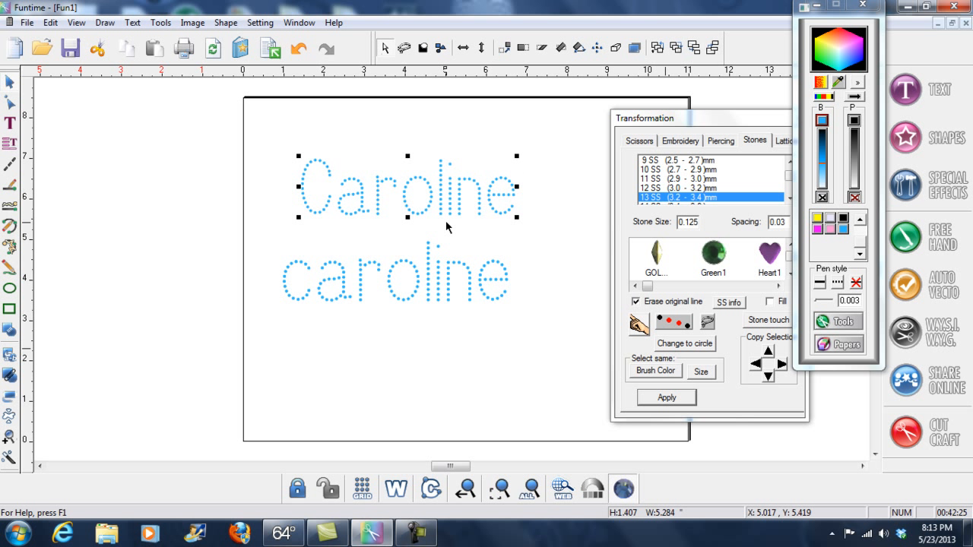
Undo a trial 13 SS conversion of the capitalized name, then enlarge it to about 6.51 inches wide and convert it to 13 SS stones.
{"action": "left_click", "coordinate": [664, 400]}
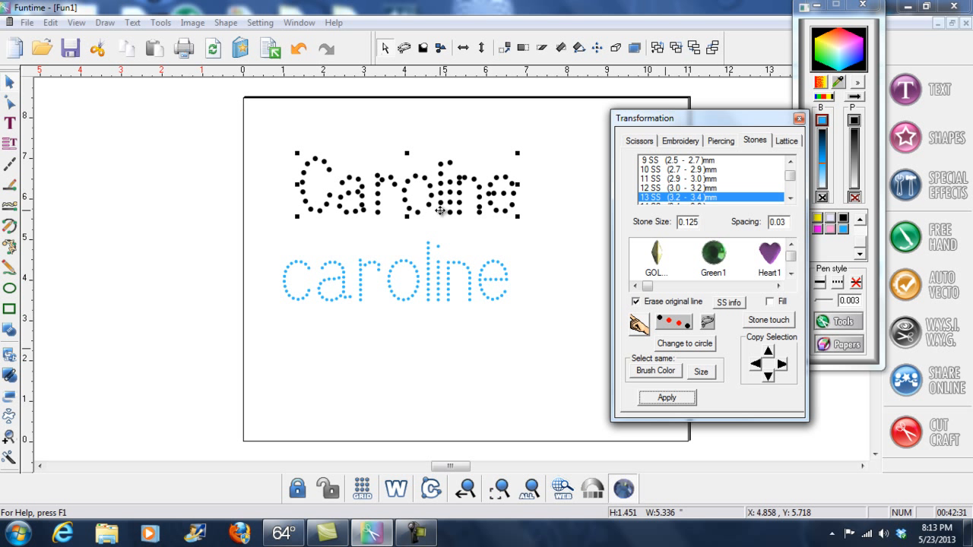
{"action": "left_click", "coordinate": [301, 50]}
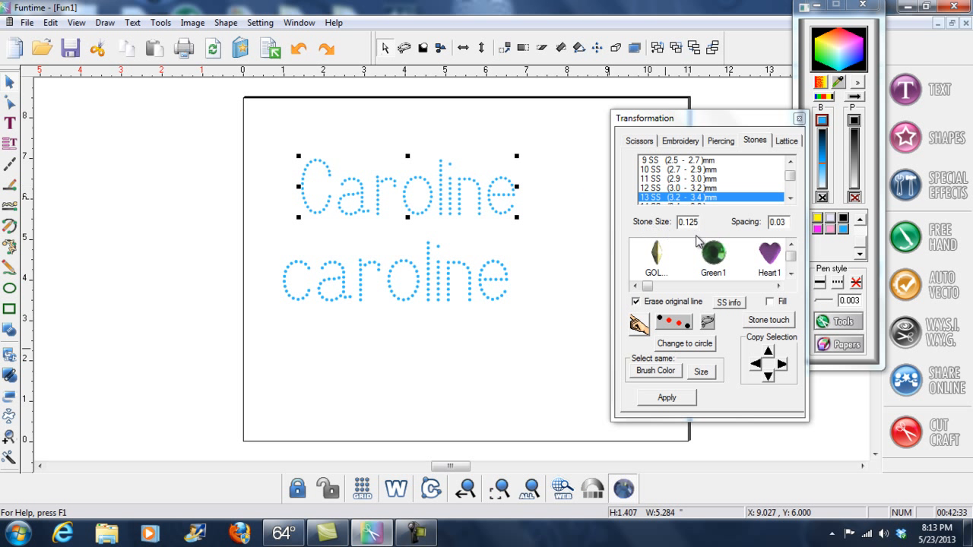
{"action": "left_click_drag", "start_coordinate": [519, 157], "coordinate": [567, 146]}
{"action": "left_click", "coordinate": [666, 397]}
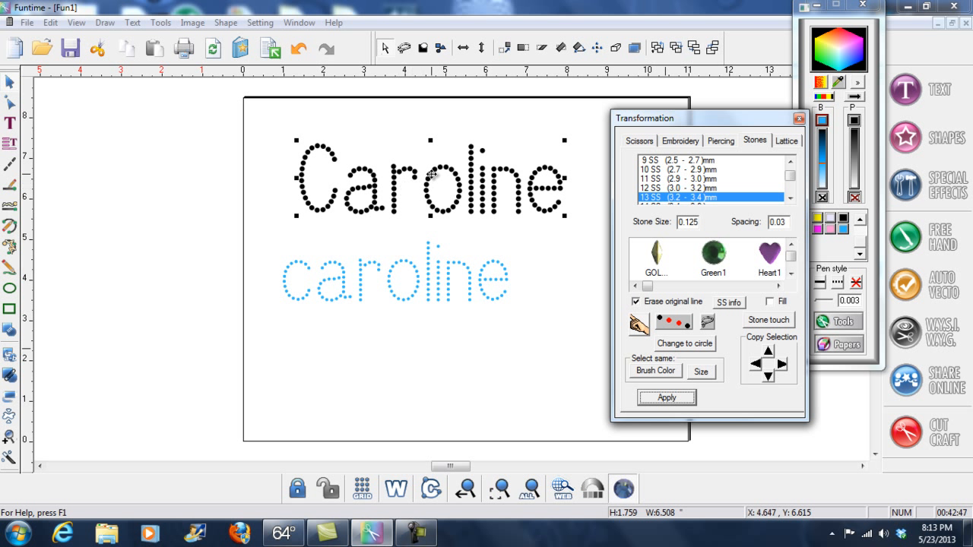
Remove the outline from all stones of the capitalized name and fill them with yellow.
{"action": "left_click", "coordinate": [302, 161]}
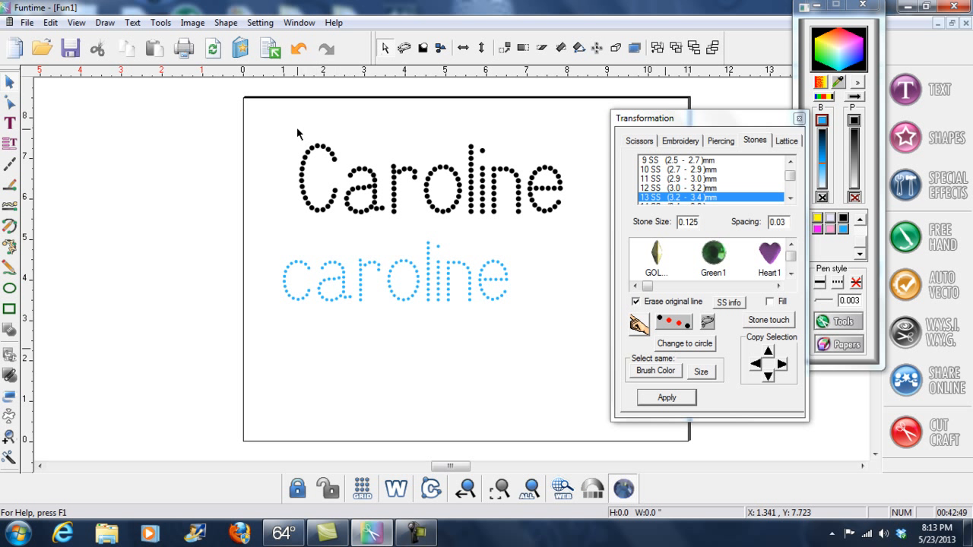
{"action": "left_click_drag", "start_coordinate": [291, 126], "coordinate": [575, 237]}
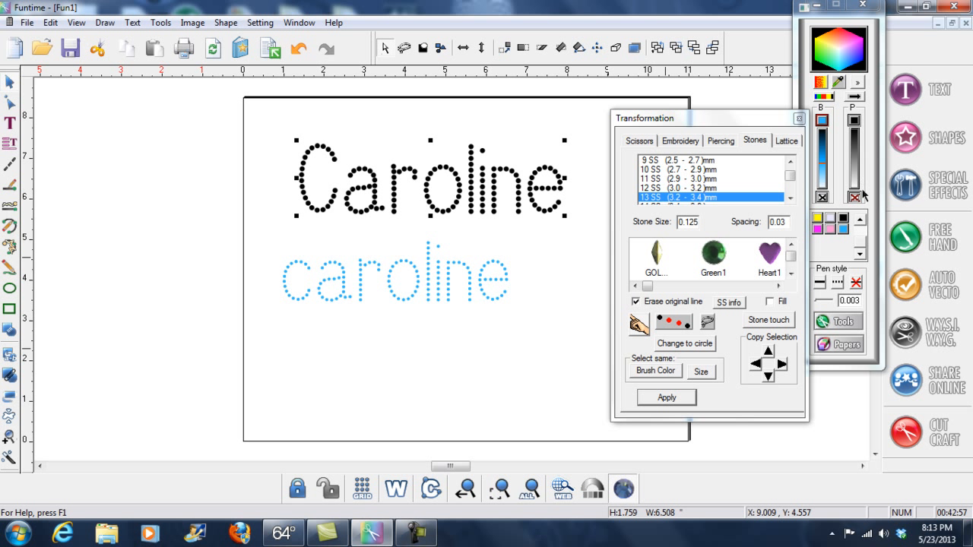
{"action": "left_click", "coordinate": [856, 282]}
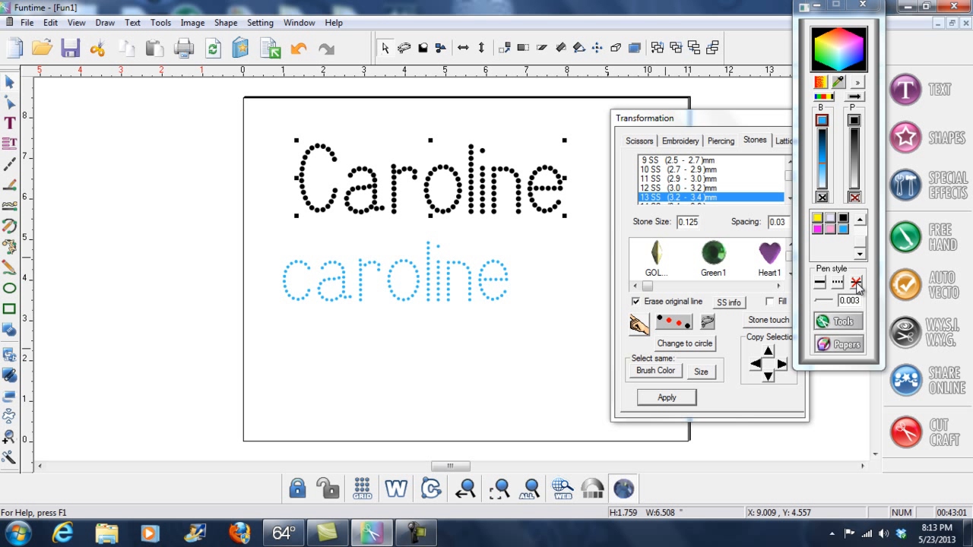
{"action": "left_click", "coordinate": [545, 234]}
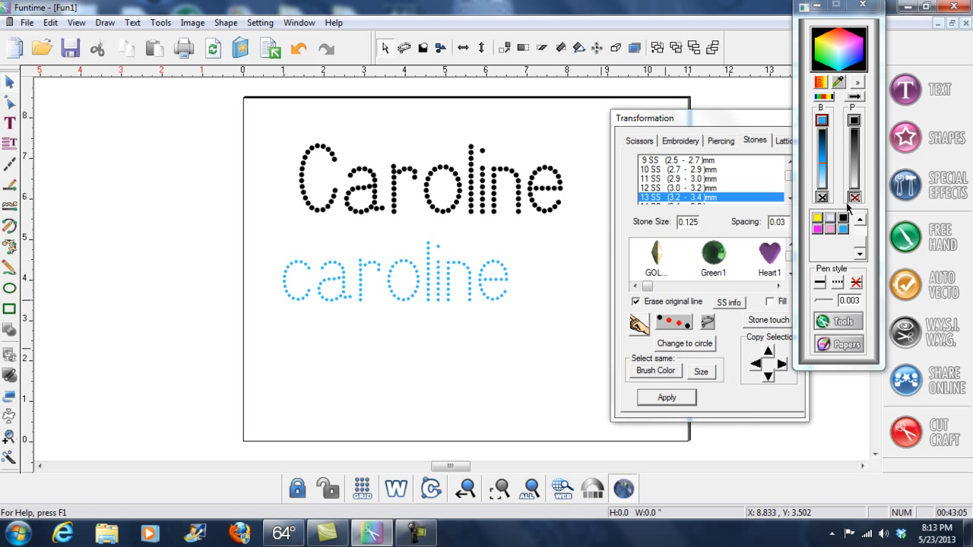
{"action": "left_click", "coordinate": [492, 204]}
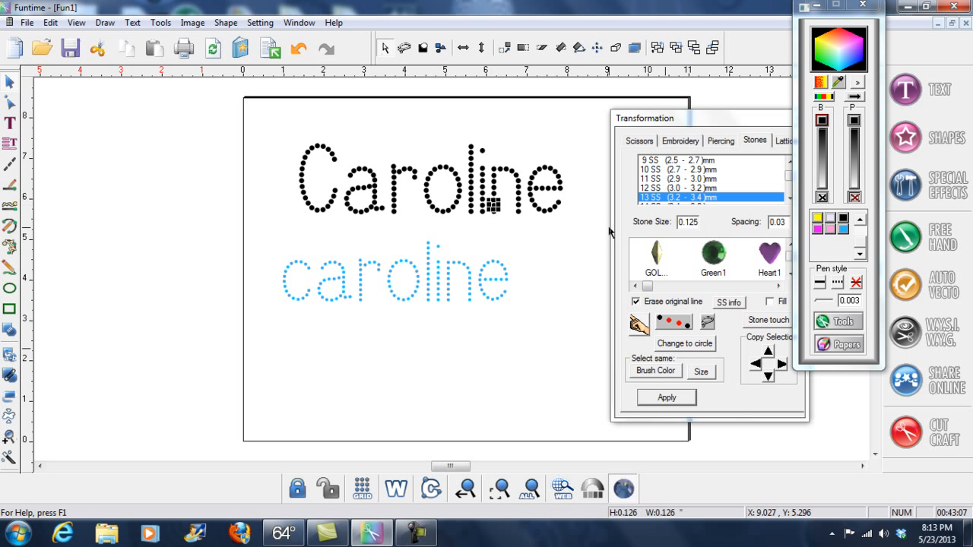
{"action": "left_click_drag", "start_coordinate": [278, 136], "coordinate": [591, 231]}
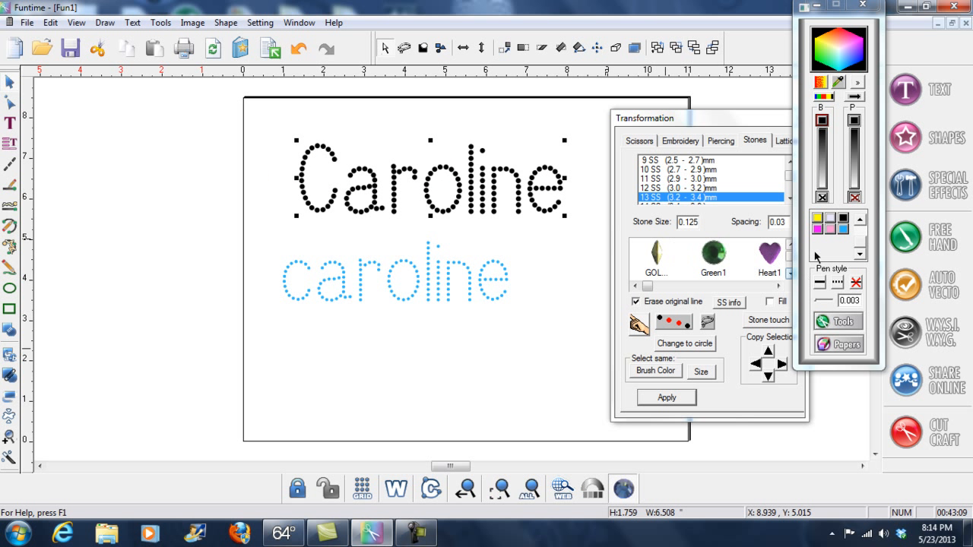
{"action": "left_click", "coordinate": [818, 219]}
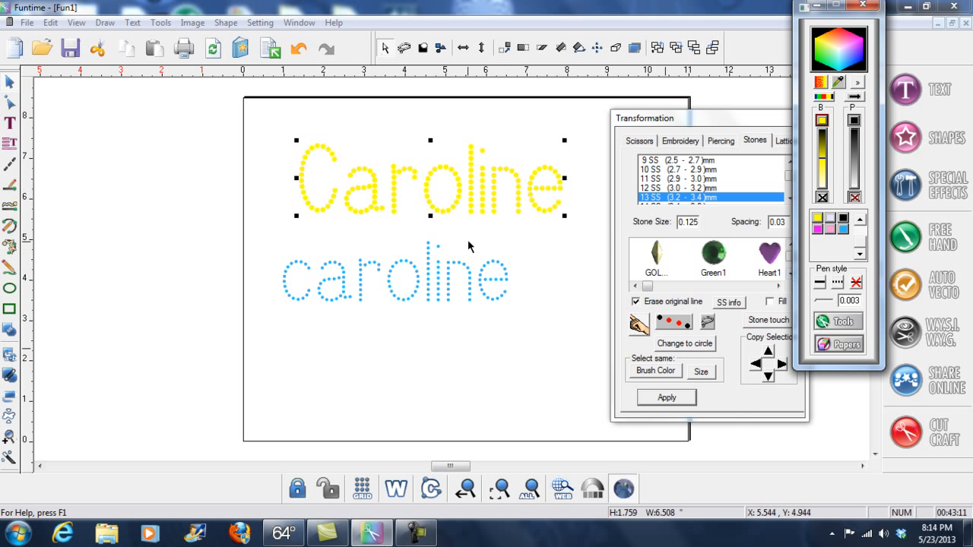
Zoom in on the first letters of the yellow name to examine the stone spacing, and return to the full page.
{"action": "left_click", "coordinate": [429, 245]}
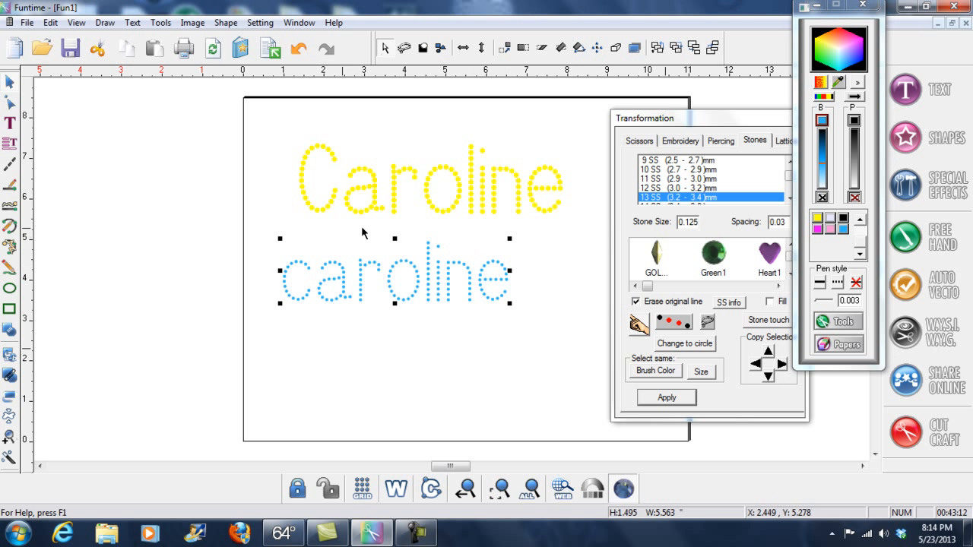
{"action": "left_click", "coordinate": [9, 437]}
{"action": "left_click_drag", "start_coordinate": [280, 129], "coordinate": [369, 228]}
{"action": "left_click", "coordinate": [8, 82]}
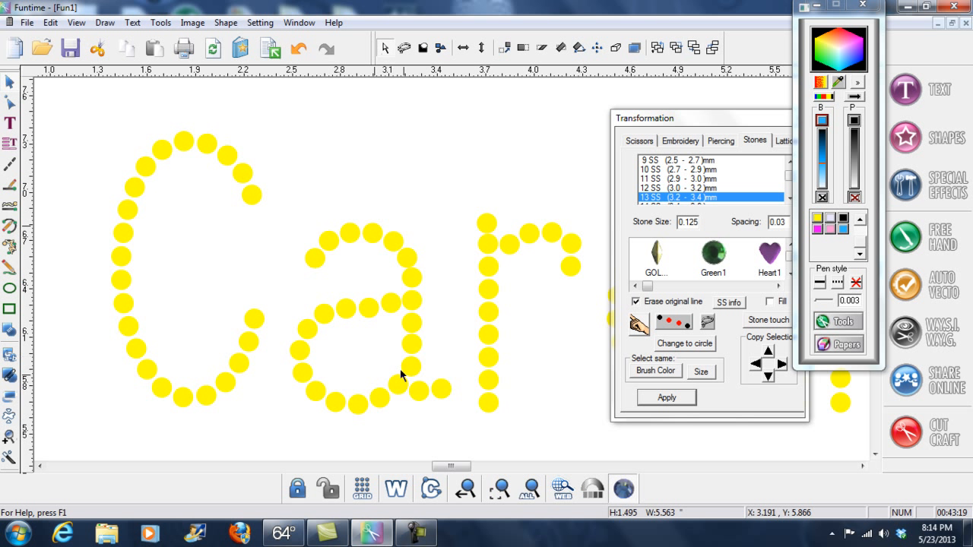
{"action": "left_click", "coordinate": [467, 488]}
{"action": "left_click_drag", "start_coordinate": [453, 466], "coordinate": [458, 467]}
{"action": "left_click", "coordinate": [496, 367]}
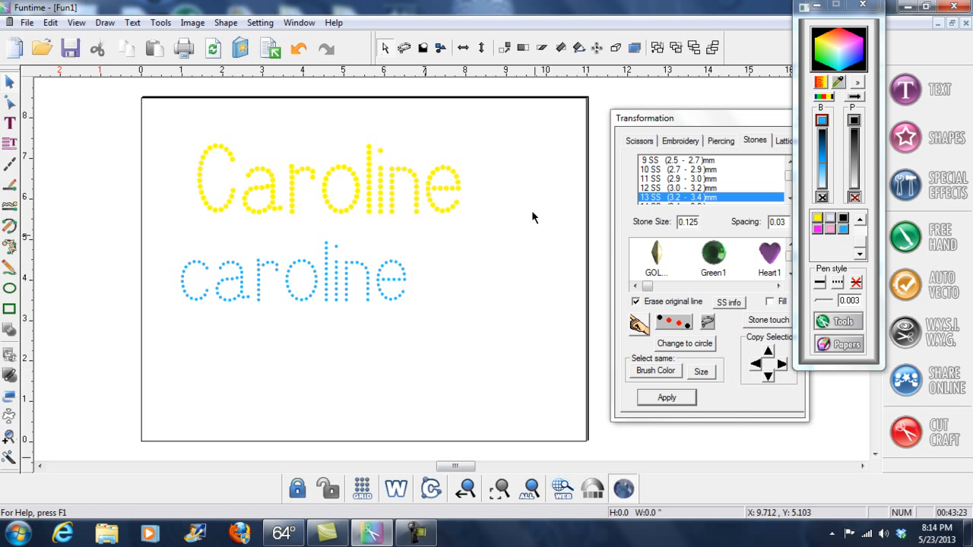
Move the yellow name up and left, and draw a blue rectangle about 4.89 by 2.48 inches beneath the lowercase name.
{"action": "left_click_drag", "start_coordinate": [169, 119], "coordinate": [505, 235]}
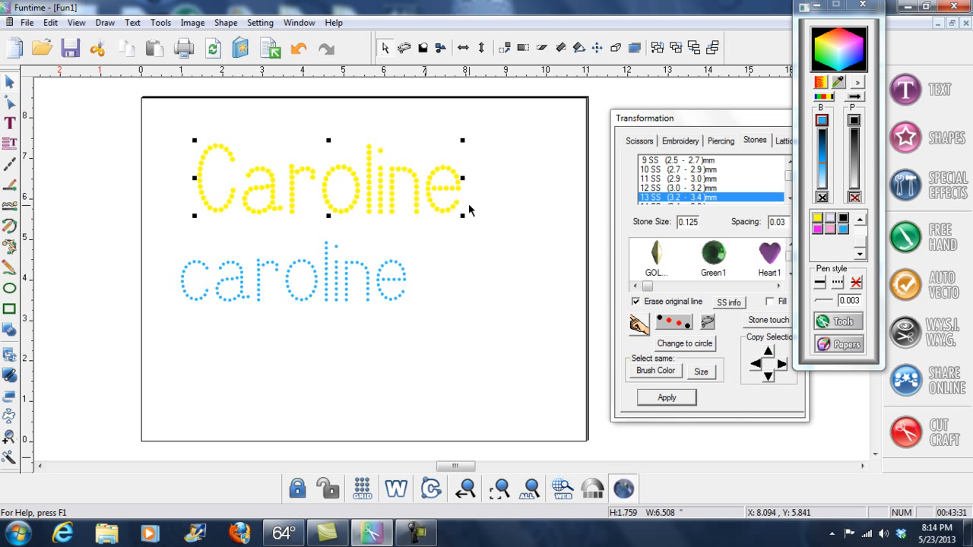
{"action": "left_click_drag", "start_coordinate": [352, 205], "coordinate": [196, 117]}
{"action": "left_click", "coordinate": [9, 309]}
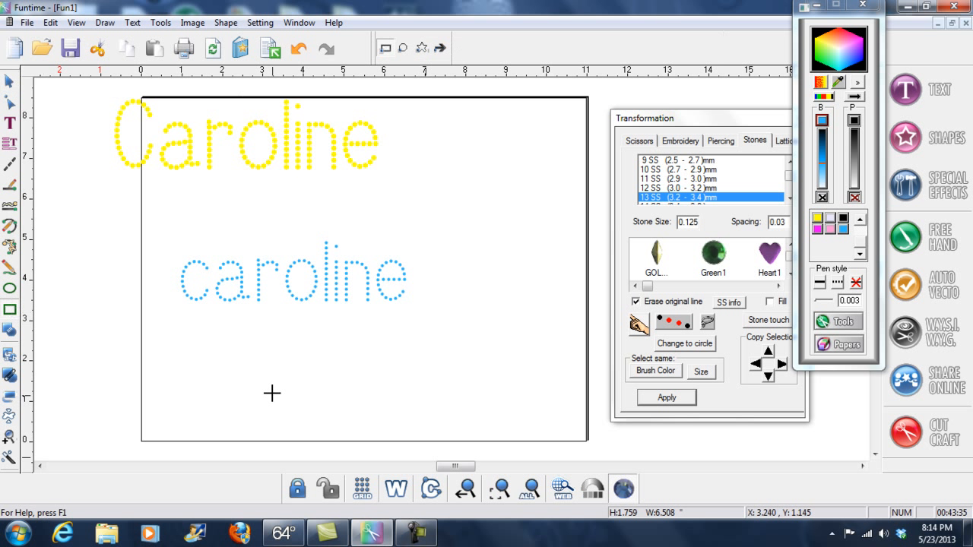
{"action": "left_click_drag", "start_coordinate": [226, 333], "coordinate": [426, 434]}
{"action": "left_click", "coordinate": [10, 80]}
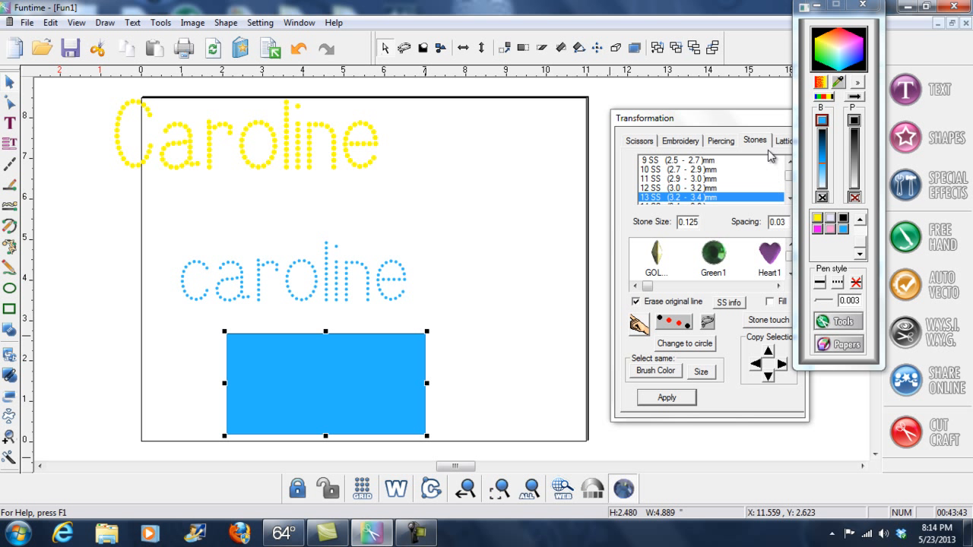
Fill the blue rectangle with 13 SS (3.2 - 3.4) mm stones at a spacing of 0.08, erasing the original outline.
{"action": "left_click", "coordinate": [769, 122]}
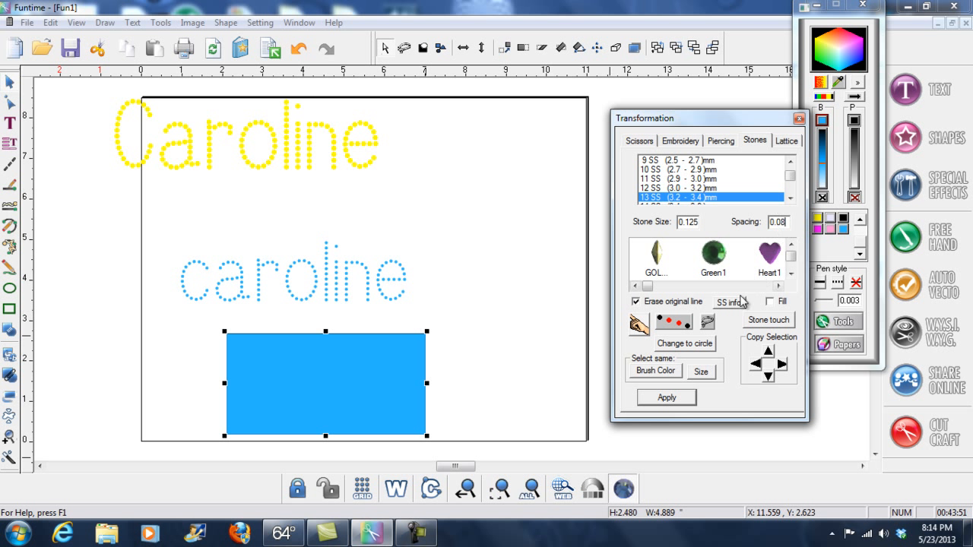
{"action": "left_click", "coordinate": [771, 302]}
{"action": "left_click", "coordinate": [656, 400]}
{"action": "left_click", "coordinate": [512, 362]}
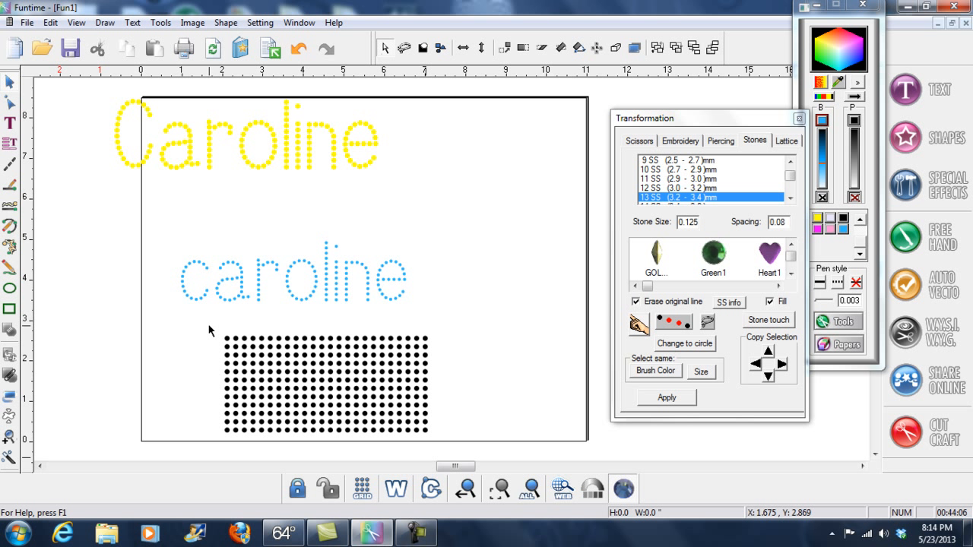
Group all stones of the rectangle and reduce the block to about 4.31 by 2.06 inches.
{"action": "left_click_drag", "start_coordinate": [209, 323], "coordinate": [441, 440]}
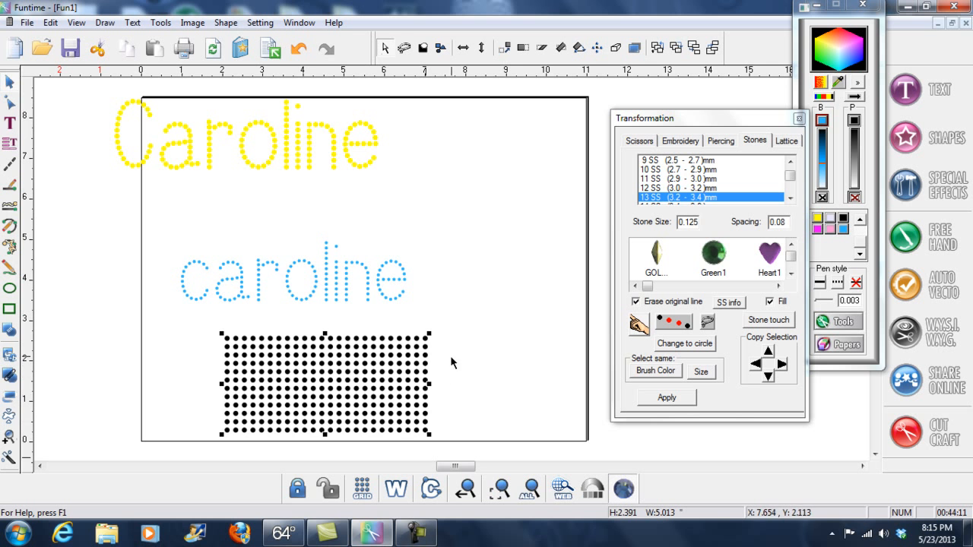
{"action": "mouse_move", "coordinate": [431, 335]}
{"action": "left_mouse_down"}
{"action": "mouse_move", "coordinate": [464, 326]}
{"action": "mouse_move", "coordinate": [430, 345]}
{"action": "left_mouse_up"}
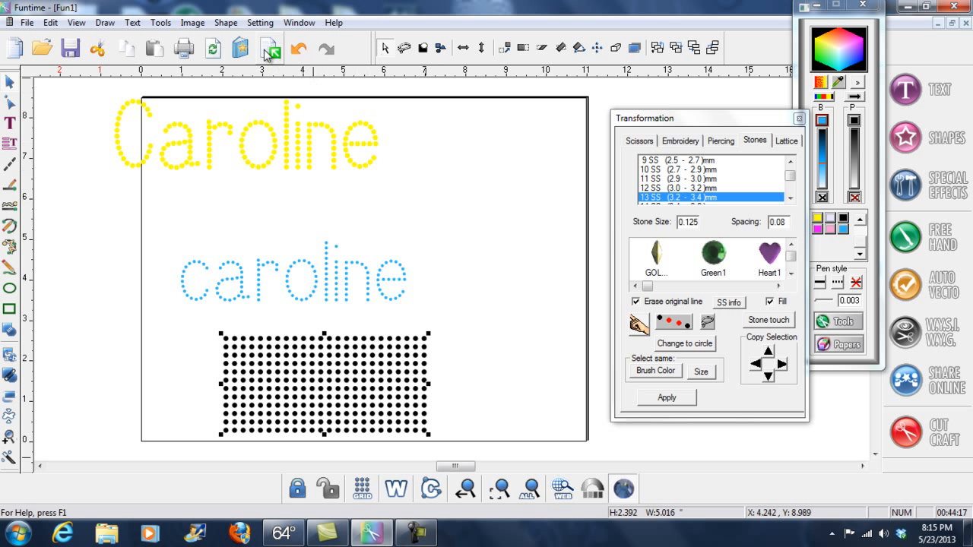
{"action": "left_click", "coordinate": [258, 24]}
{"action": "left_click", "coordinate": [234, 24]}
{"action": "left_click", "coordinate": [226, 23]}
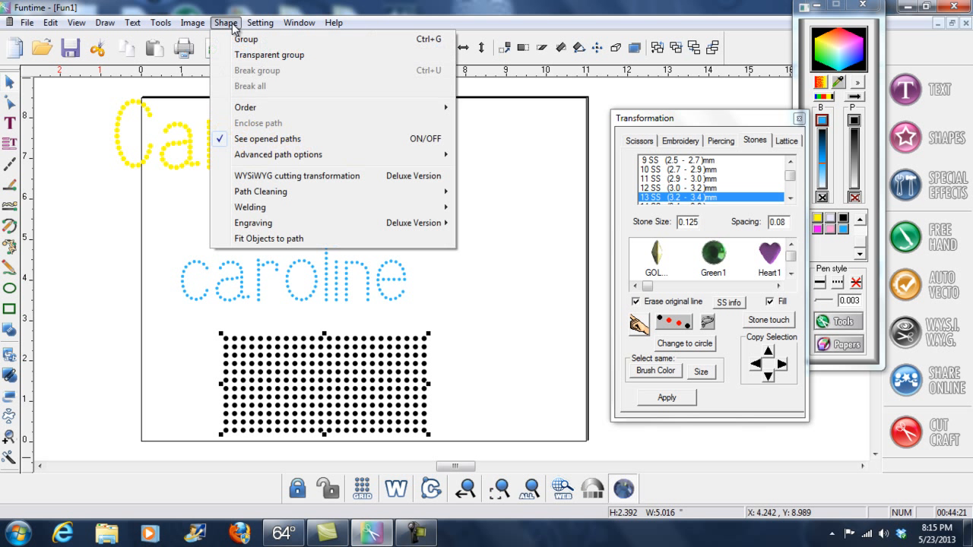
{"action": "left_click", "coordinate": [244, 39]}
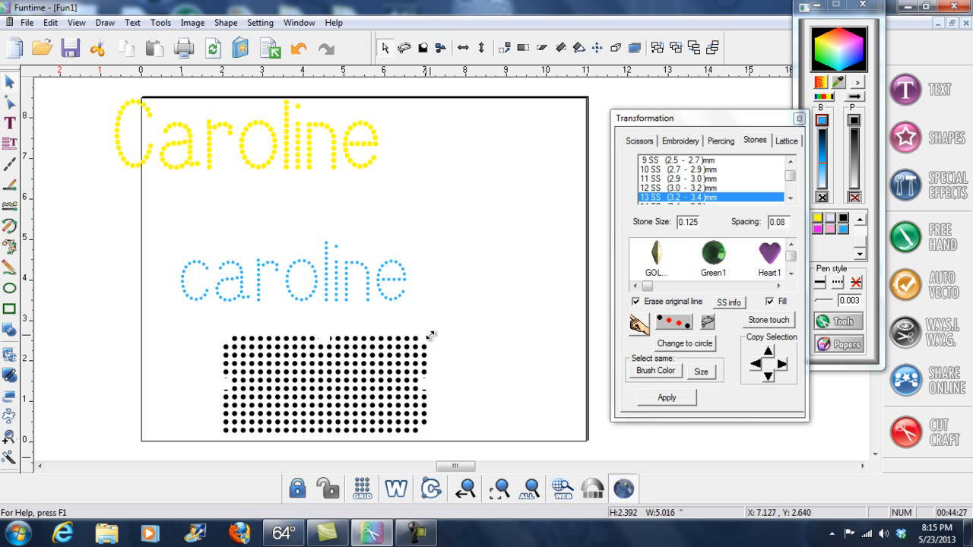
{"action": "left_click_drag", "start_coordinate": [429, 333], "coordinate": [400, 350]}
{"action": "left_click", "coordinate": [521, 373]}
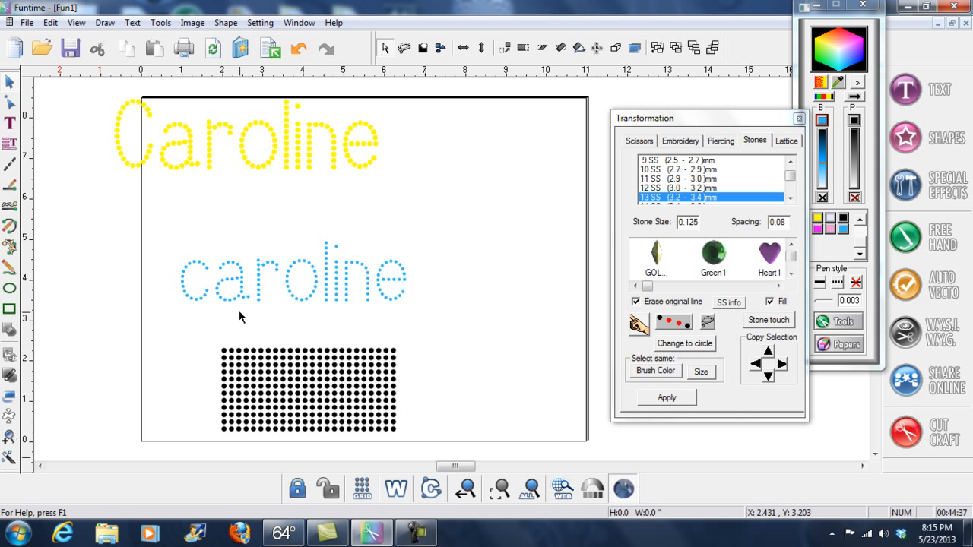
Group the stone block again and enlarge it to about 9.51 by 4.47 inches.
{"action": "left_click_drag", "start_coordinate": [330, 368], "coordinate": [430, 440]}
{"action": "left_click", "coordinate": [228, 24]}
{"action": "left_click", "coordinate": [249, 41]}
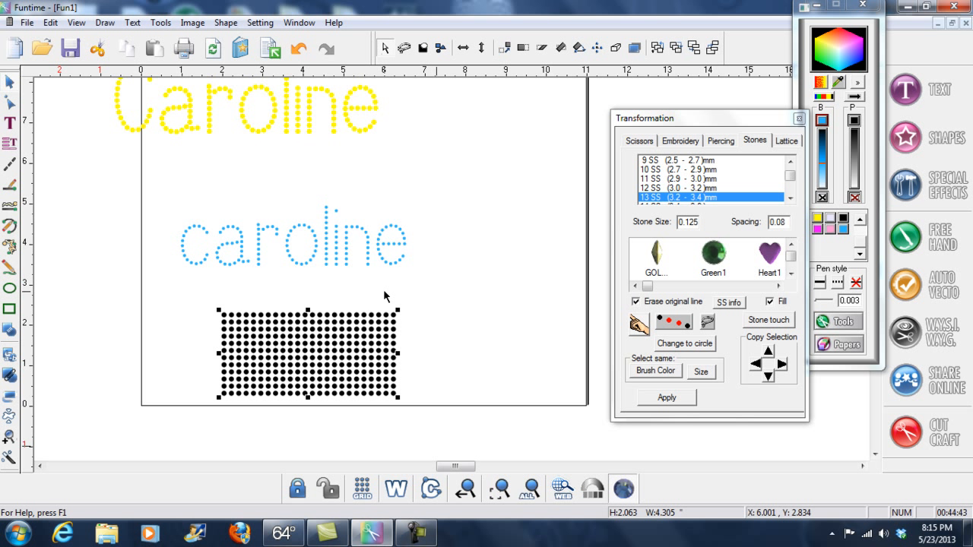
{"action": "left_click_drag", "start_coordinate": [398, 310], "coordinate": [530, 282]}
{"action": "left_click", "coordinate": [445, 162]}
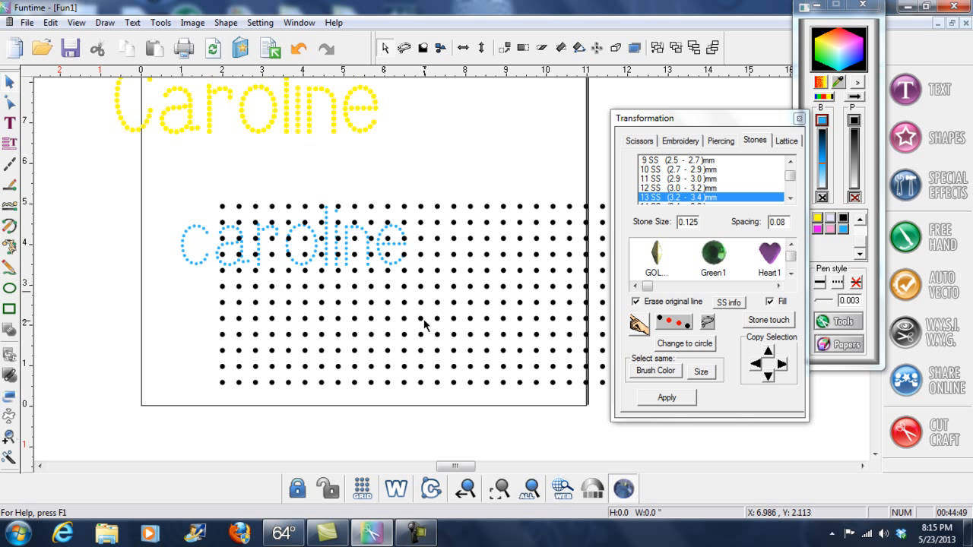
Break the enlarged stone block apart completely and select a single stone in its upper row.
{"action": "left_click", "coordinate": [405, 211]}
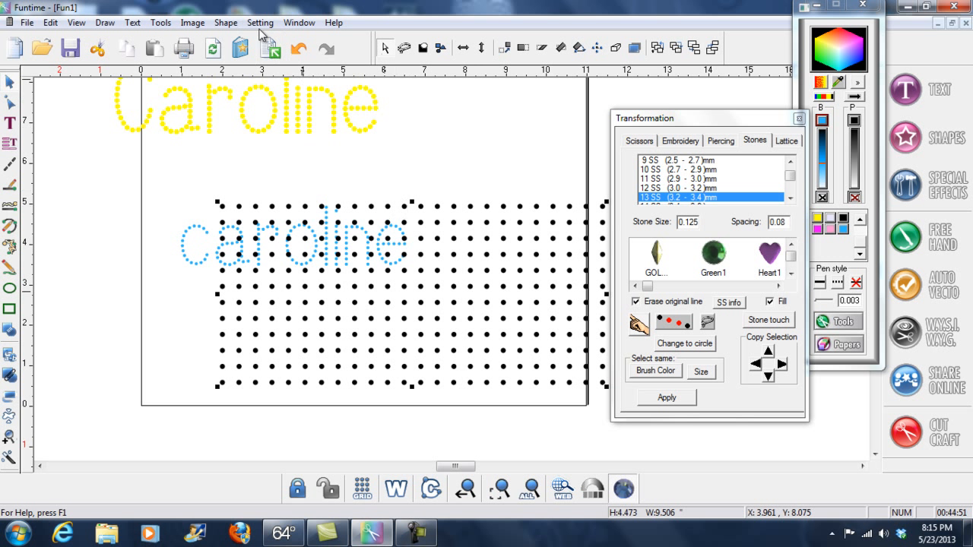
{"action": "left_click", "coordinate": [226, 23]}
{"action": "left_click", "coordinate": [252, 86]}
{"action": "left_click", "coordinate": [388, 207]}
{"action": "left_click", "coordinate": [405, 185]}
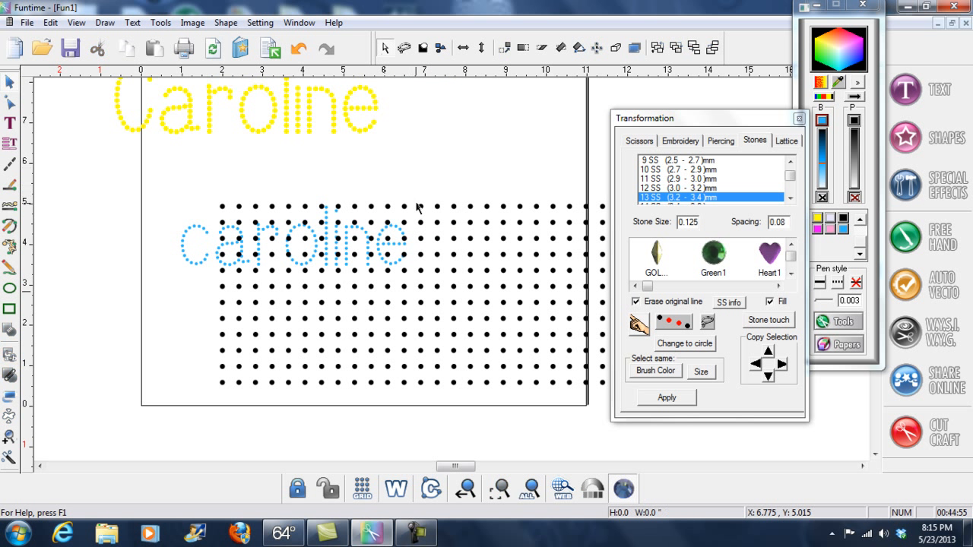
{"action": "left_click", "coordinate": [420, 207]}
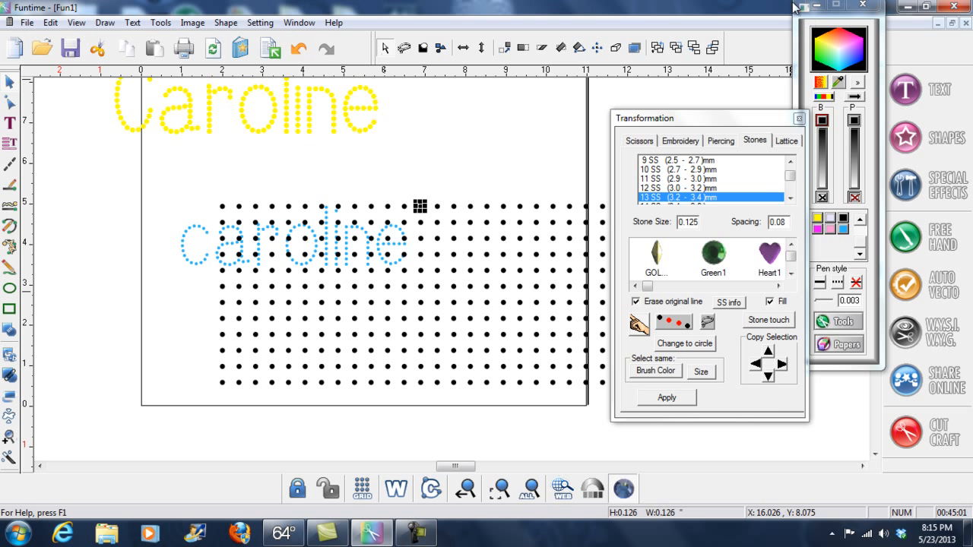
Move the colour palette out of the way and group all stones of the yellow name.
{"action": "left_click_drag", "start_coordinate": [800, 8], "coordinate": [830, 135]}
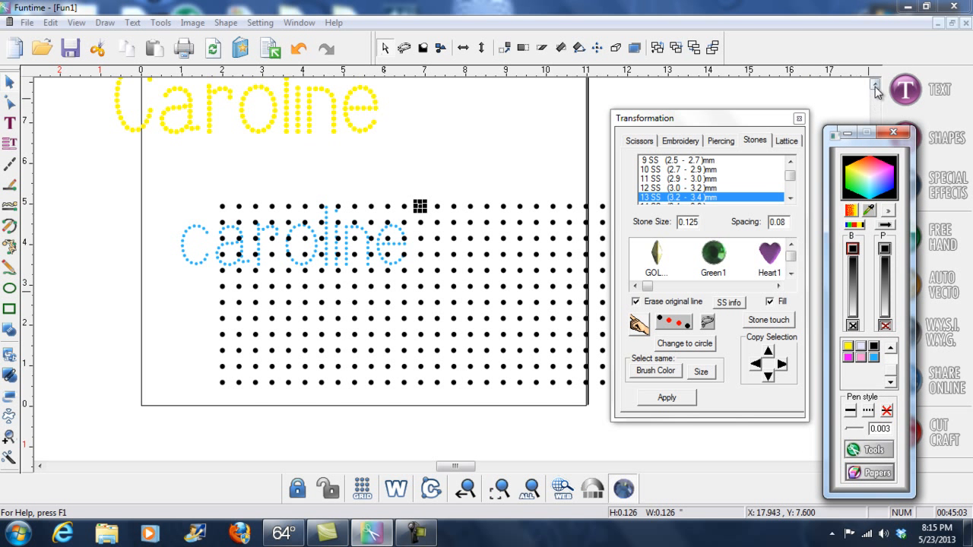
{"action": "left_click", "coordinate": [875, 85]}
{"action": "left_click", "coordinate": [876, 85]}
{"action": "left_click", "coordinate": [875, 85]}
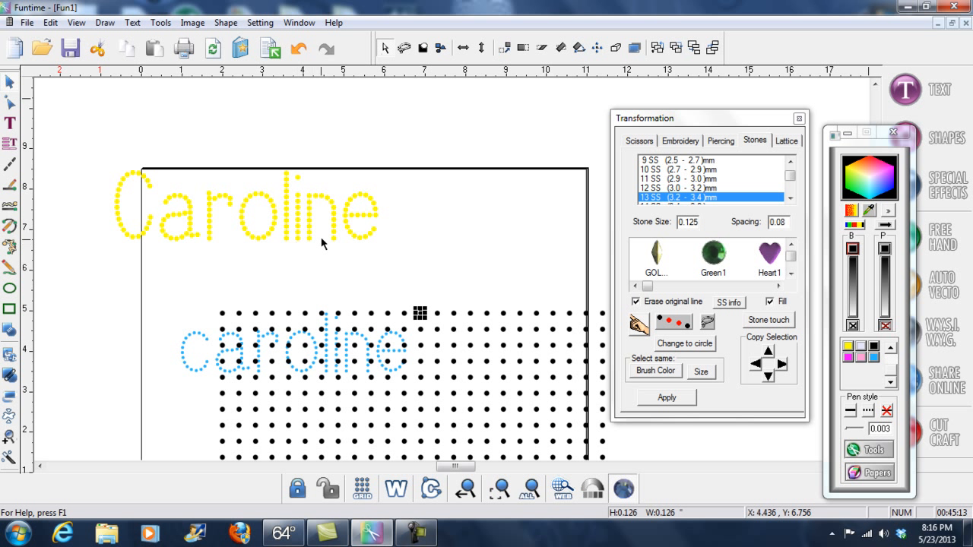
{"action": "left_click_drag", "start_coordinate": [108, 150], "coordinate": [405, 269]}
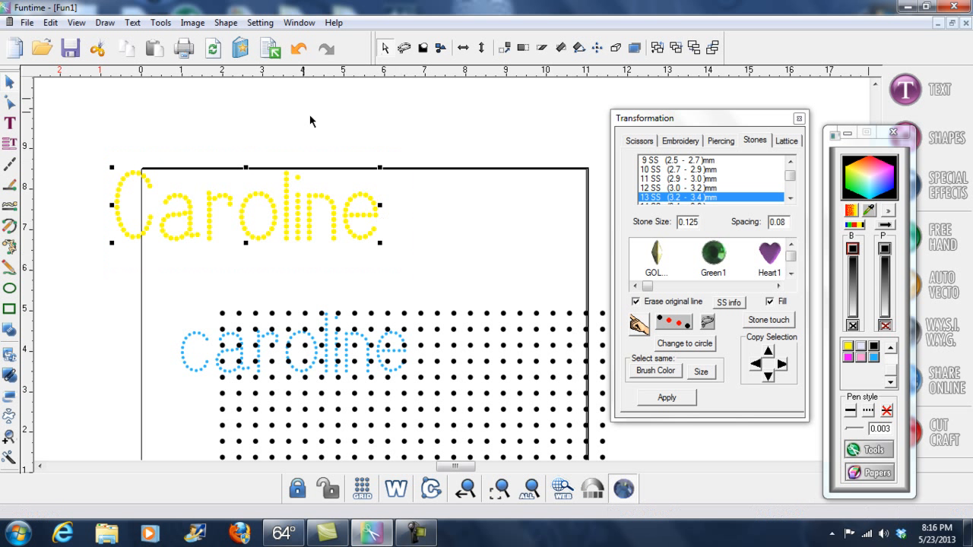
{"action": "left_click", "coordinate": [226, 22]}
{"action": "left_click", "coordinate": [240, 41]}
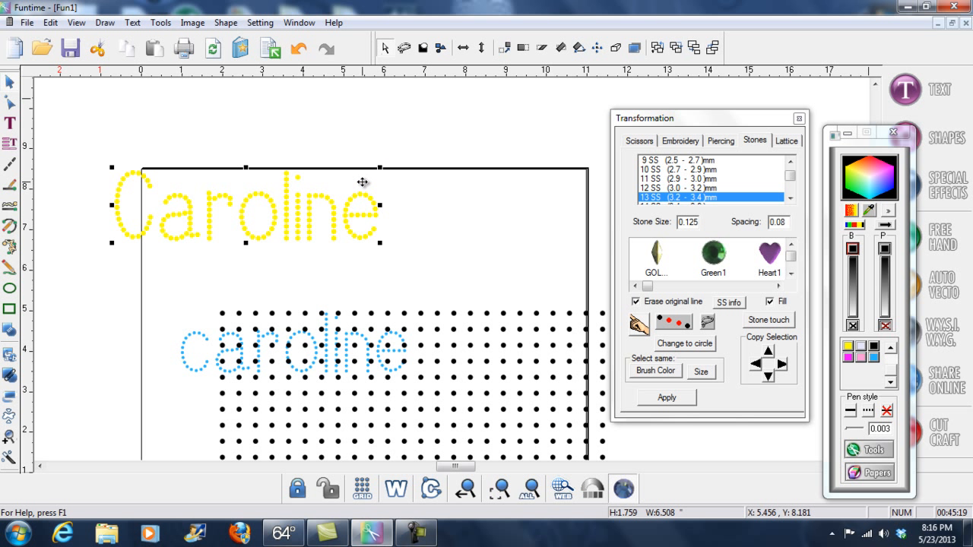
Enlarge the grouped yellow stone name to about 6.98 by 1.88 inches and select the whole group.
{"action": "left_click_drag", "start_coordinate": [380, 168], "coordinate": [396, 159]}
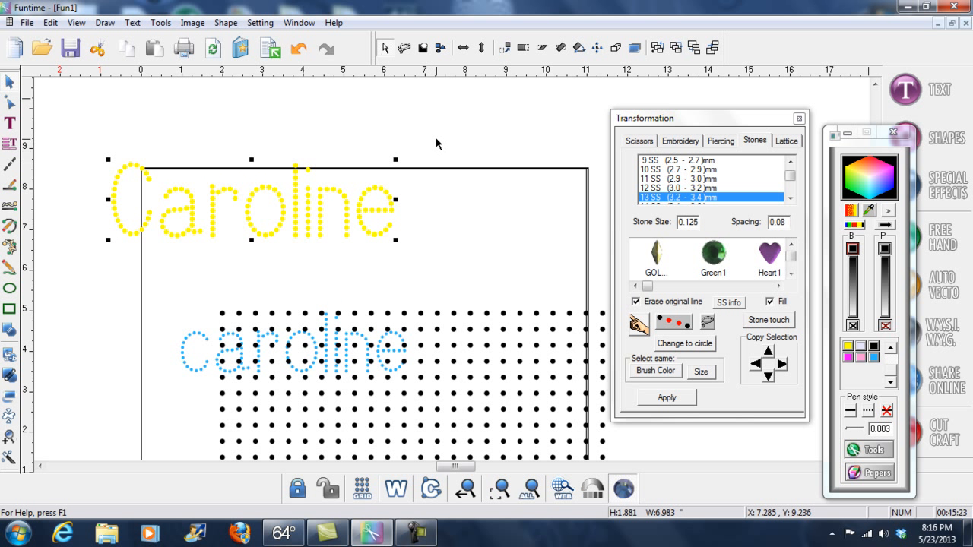
{"action": "left_click", "coordinate": [437, 142]}
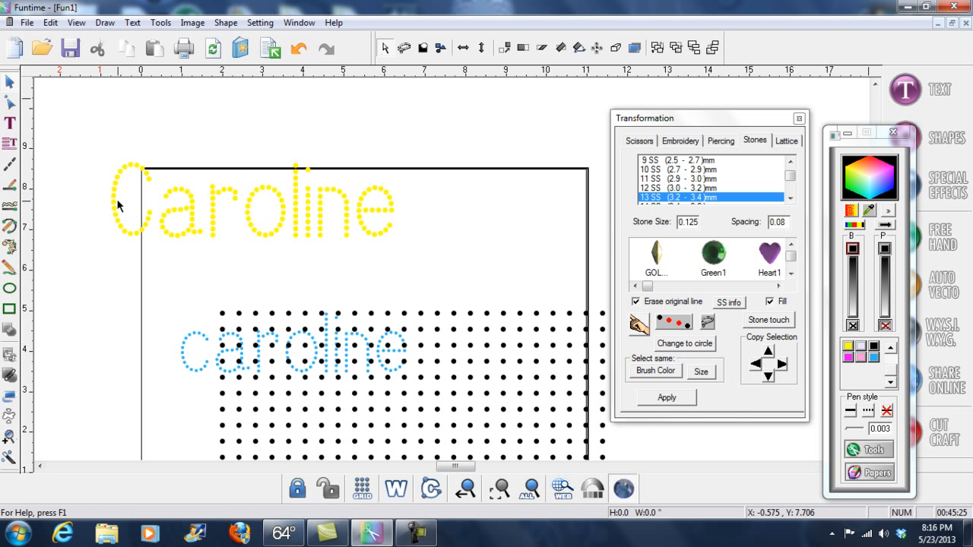
{"action": "left_click_drag", "start_coordinate": [107, 153], "coordinate": [431, 271]}
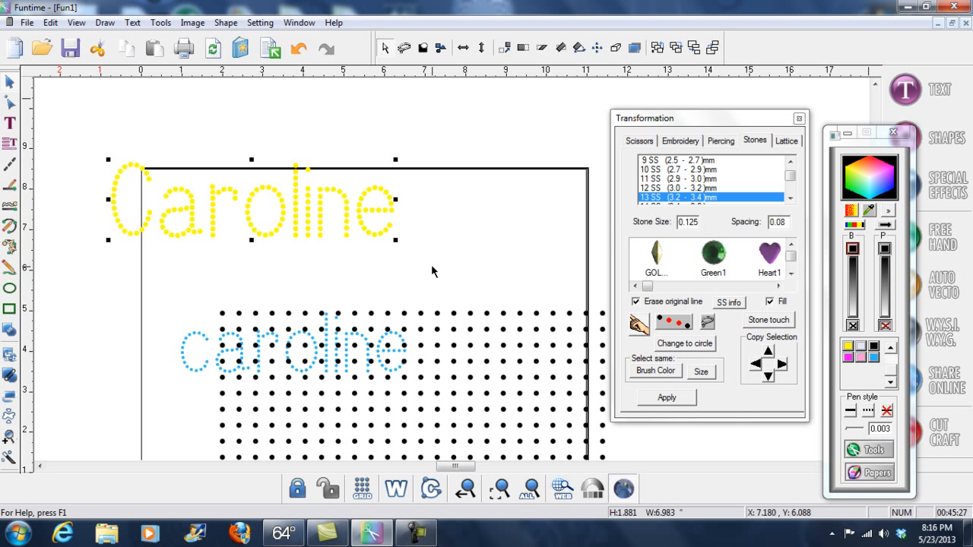
Break the enlarged yellow name apart and select a single stone on its last letter e.
{"action": "left_click", "coordinate": [434, 149]}
{"action": "left_click", "coordinate": [382, 193]}
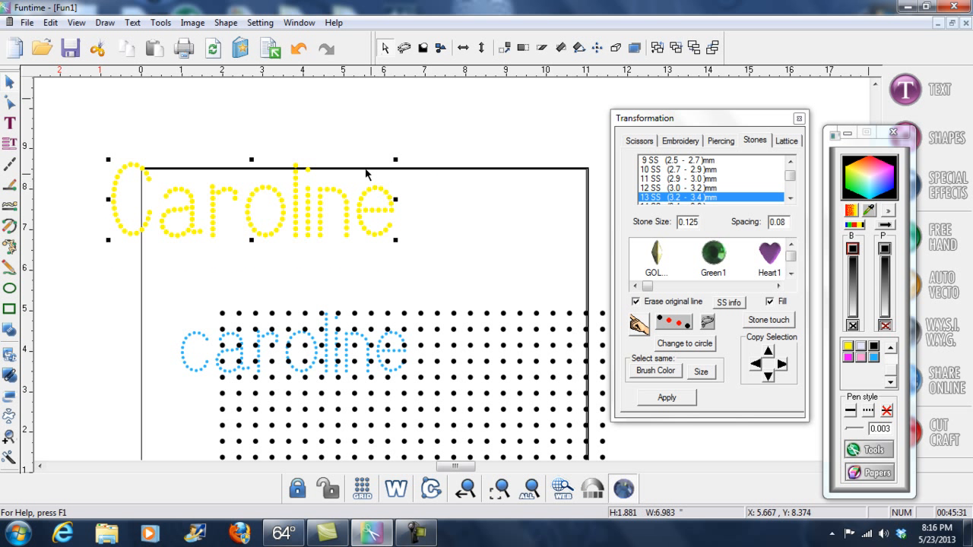
{"action": "left_click", "coordinate": [225, 23]}
{"action": "left_click", "coordinate": [257, 70]}
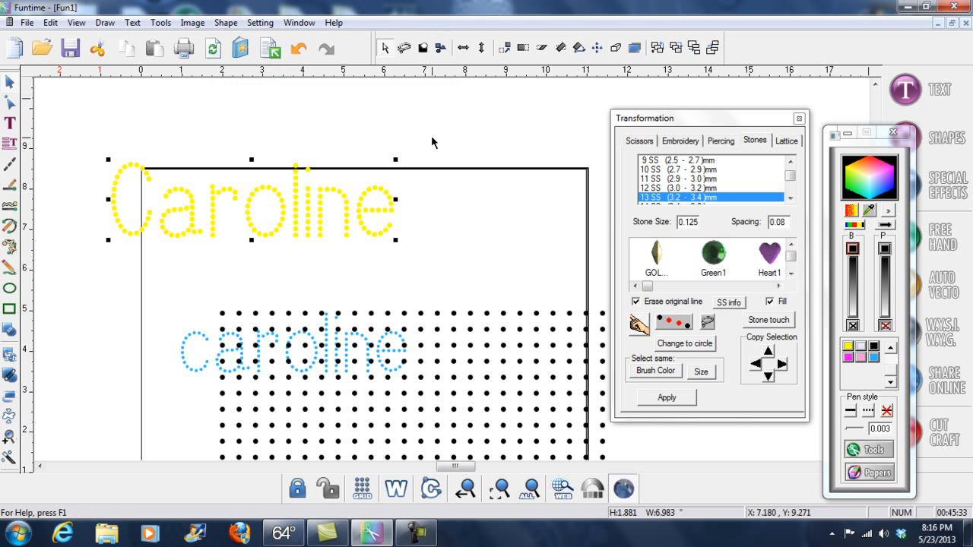
{"action": "left_click", "coordinate": [381, 188]}
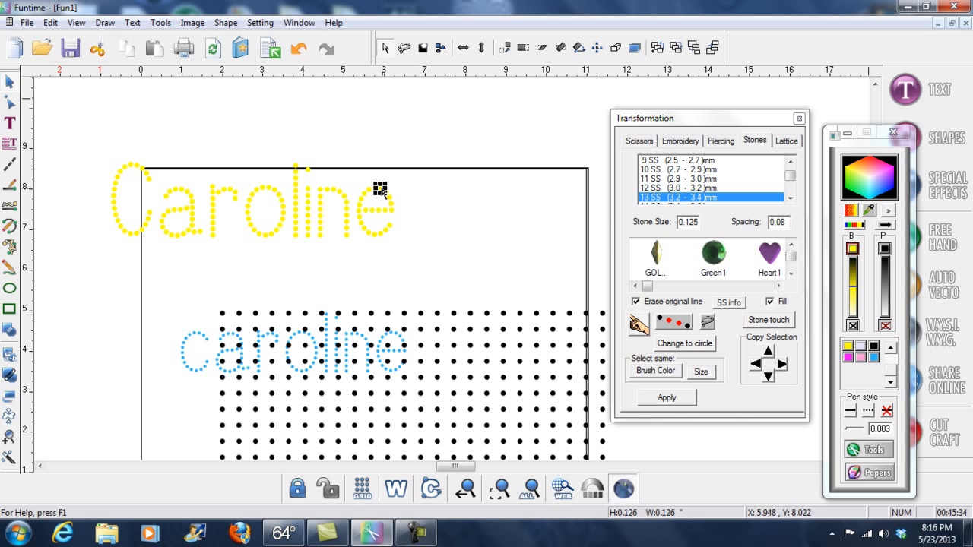
{"action": "left_click", "coordinate": [482, 134]}
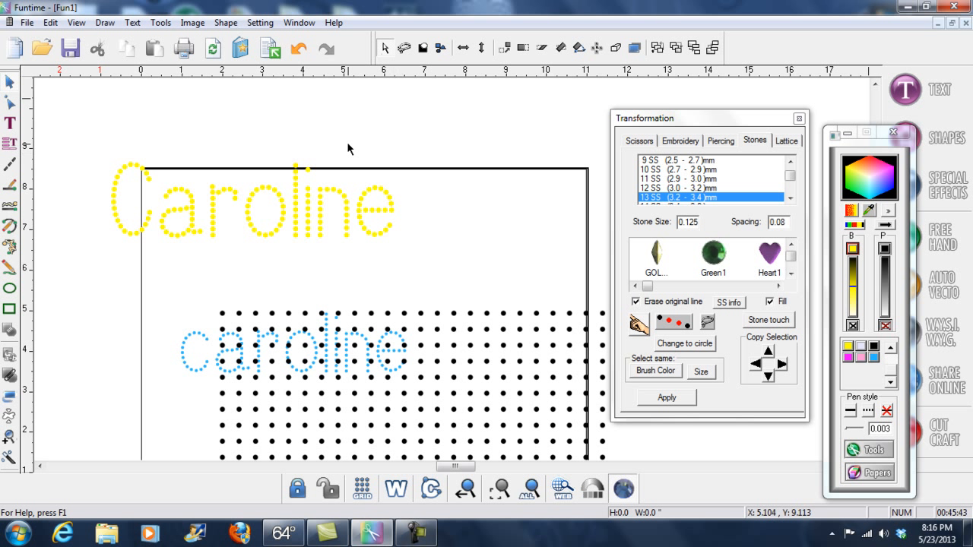
Add the text "Funtime" in the Saipa normal font with height 1 near the page's upper edge.
{"action": "left_click", "coordinate": [11, 123]}
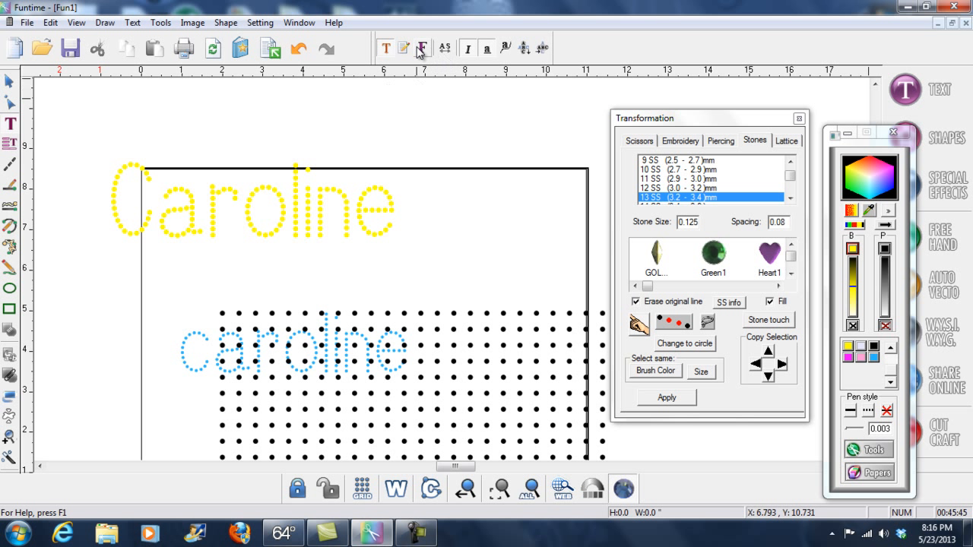
{"action": "left_click", "coordinate": [435, 138]}
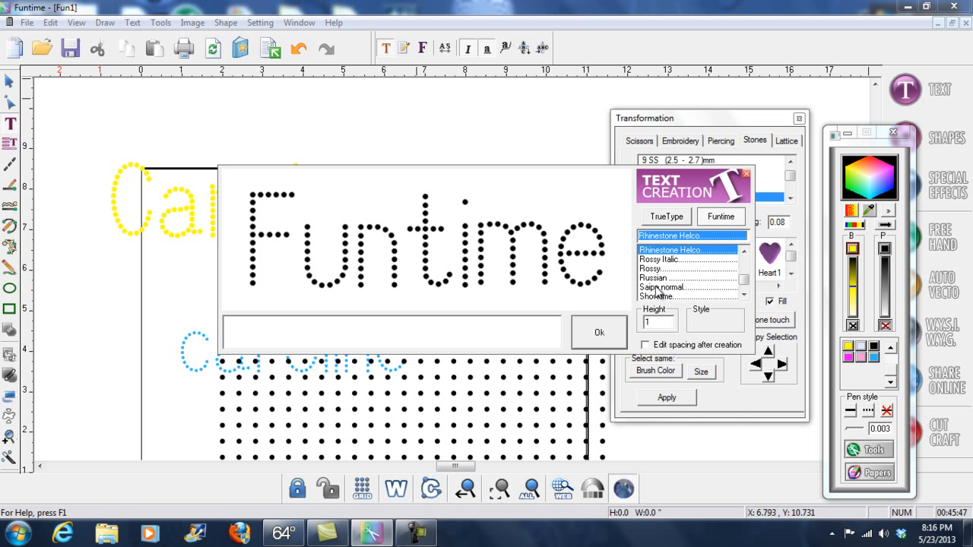
{"action": "left_click", "coordinate": [654, 278]}
{"action": "left_click", "coordinate": [659, 288]}
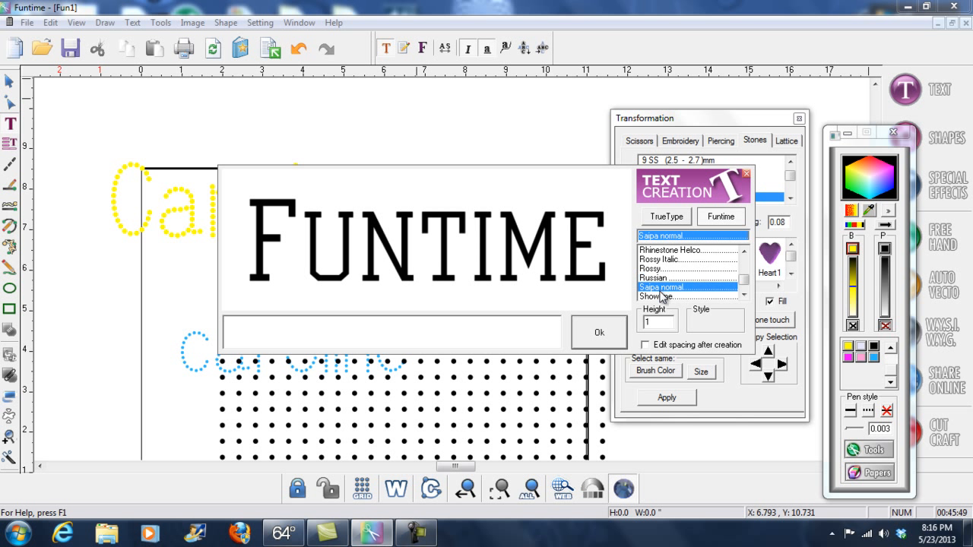
{"action": "left_click", "coordinate": [605, 335]}
{"action": "left_click", "coordinate": [407, 157]}
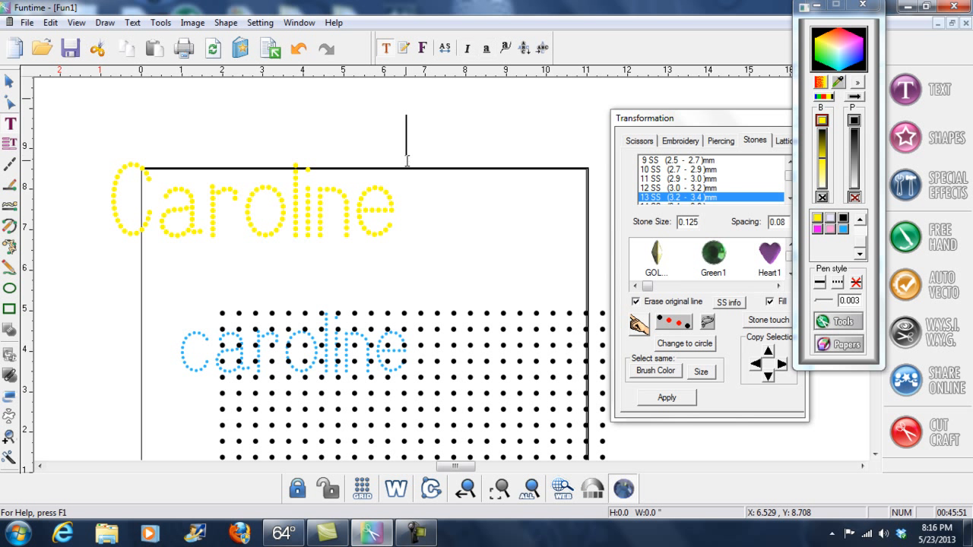
{"action": "type", "text": "Funtime"}
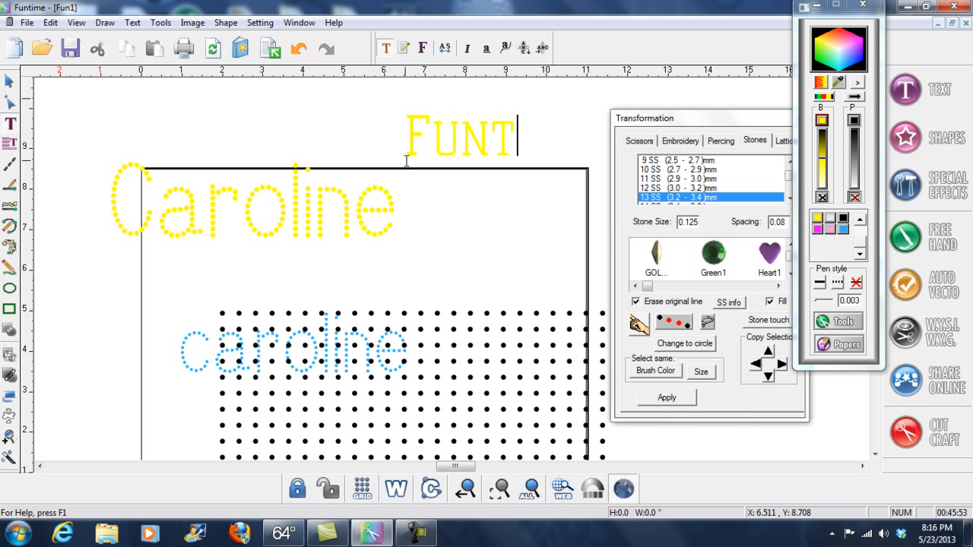
Move the Funtime text over the page's upper edge and enlarge it to about 7.40 by 1.71 inches.
{"action": "left_click", "coordinate": [9, 81]}
{"action": "left_click", "coordinate": [471, 134]}
{"action": "left_click_drag", "start_coordinate": [471, 133], "coordinate": [366, 135]}
{"action": "left_click_drag", "start_coordinate": [481, 115], "coordinate": [599, 99]}
{"action": "left_click_drag", "start_coordinate": [543, 147], "coordinate": [503, 186]}
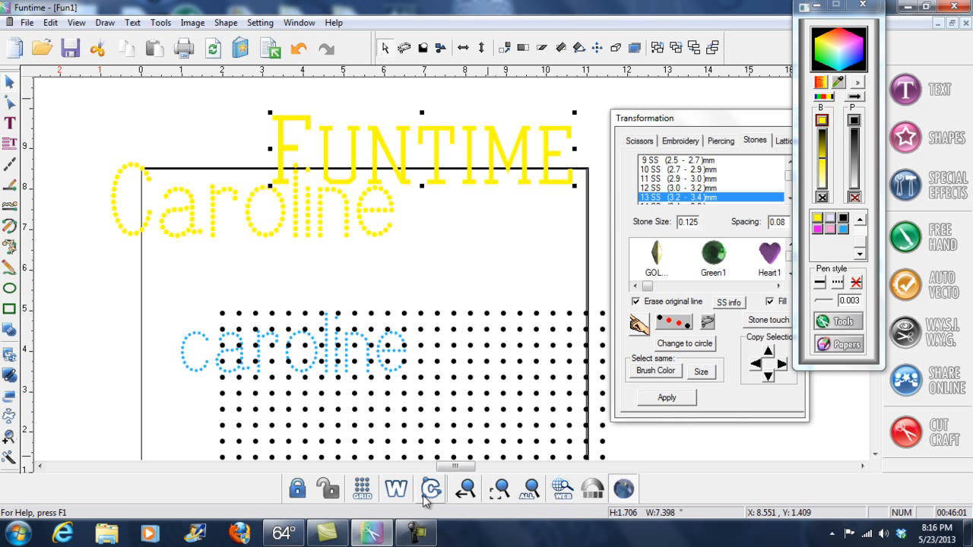
Move the Funtime text into the empty area left of the page and enlarge it to about 7.55 by 1.74 inches.
{"action": "left_click", "coordinate": [466, 490]}
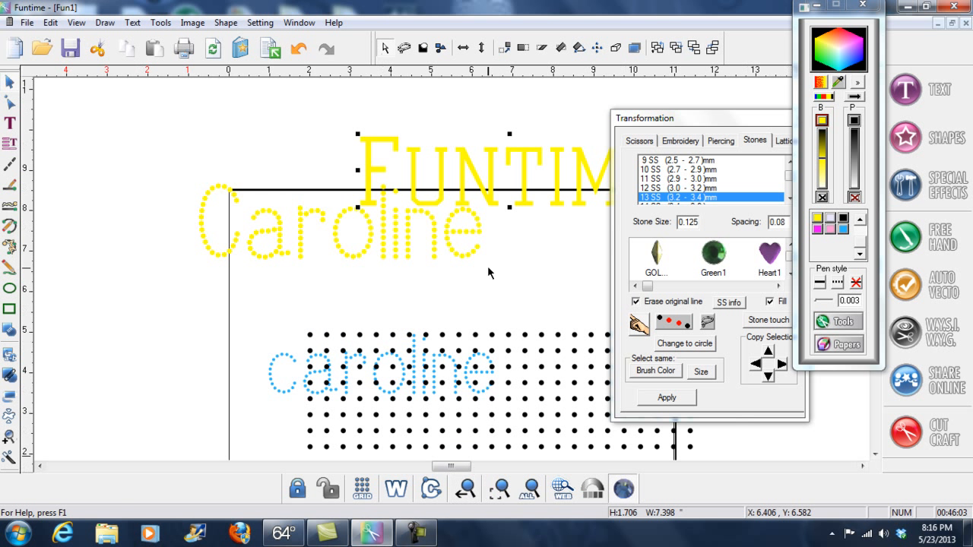
{"action": "left_click_drag", "start_coordinate": [524, 205], "coordinate": [207, 336]}
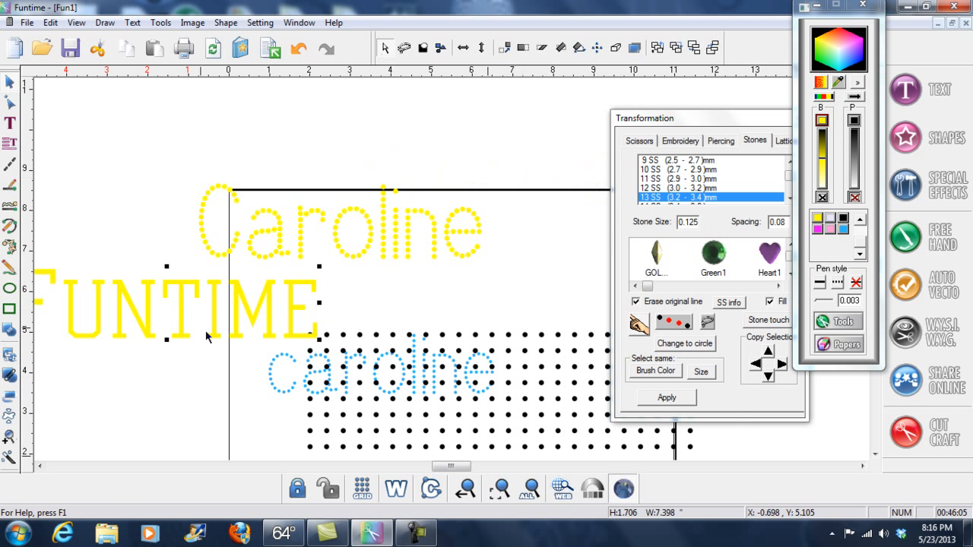
{"action": "left_click_drag", "start_coordinate": [449, 466], "coordinate": [442, 466]}
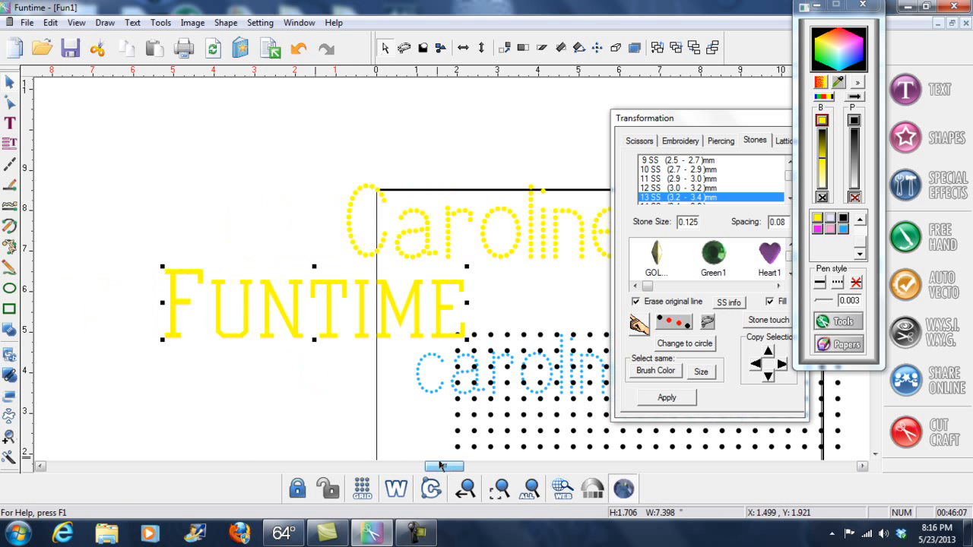
{"action": "left_click_drag", "start_coordinate": [325, 318], "coordinate": [271, 329]}
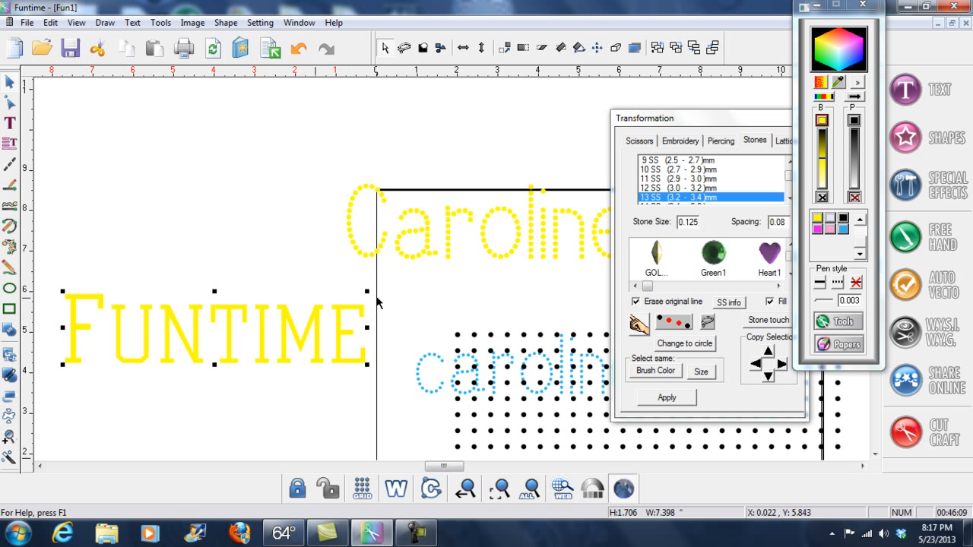
{"action": "left_click_drag", "start_coordinate": [367, 291], "coordinate": [374, 288]}
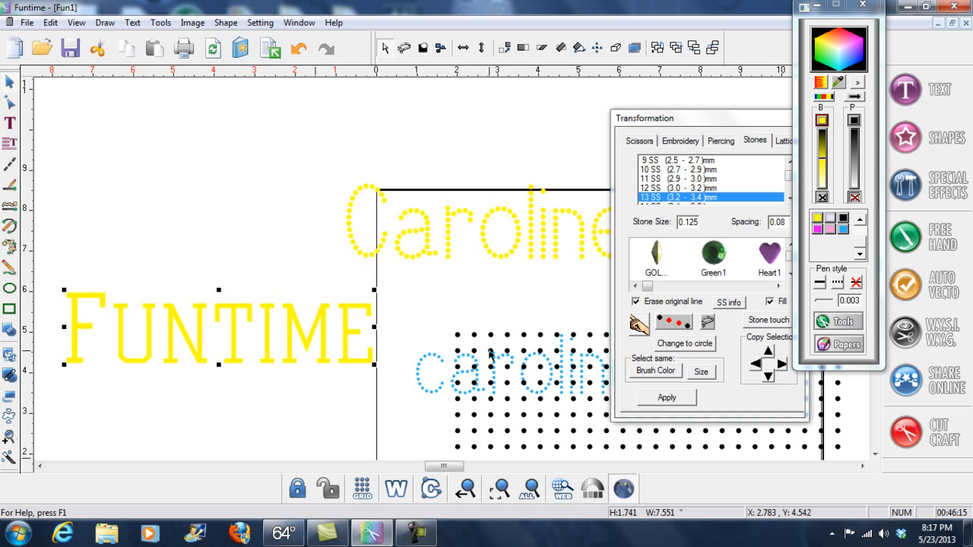
Try filling the Funtime text with 13 SS stones at 0.08 spacing, undoing each attempt.
{"action": "left_click", "coordinate": [650, 400]}
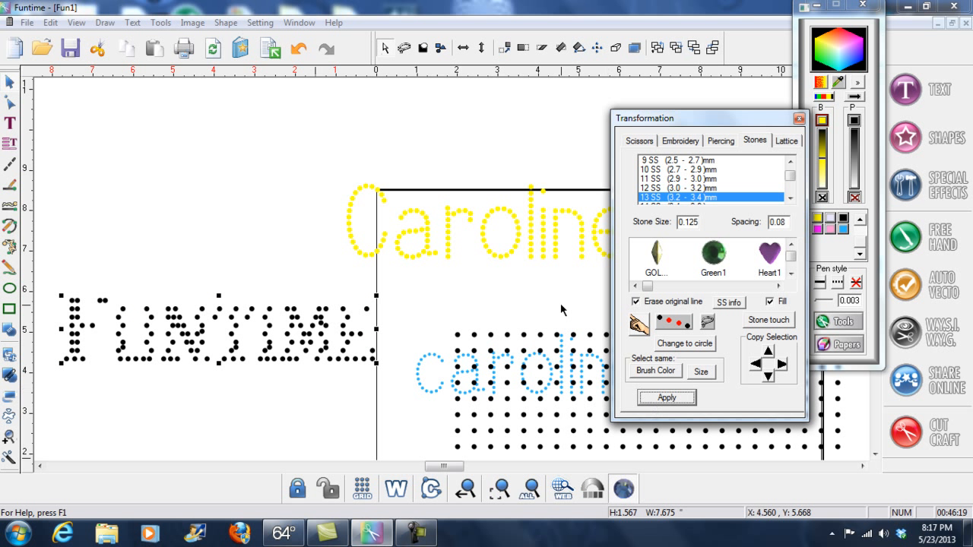
{"action": "left_click", "coordinate": [298, 48]}
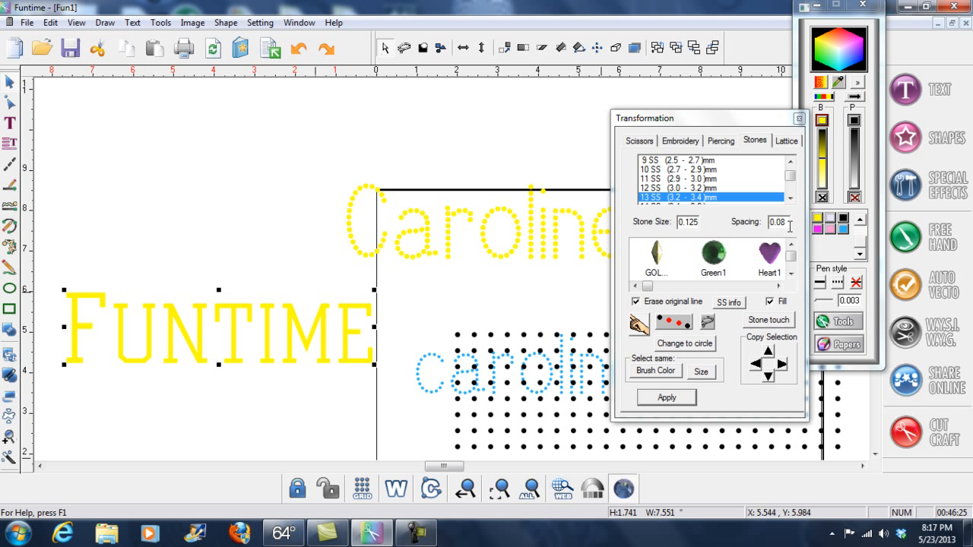
{"action": "left_click", "coordinate": [663, 398]}
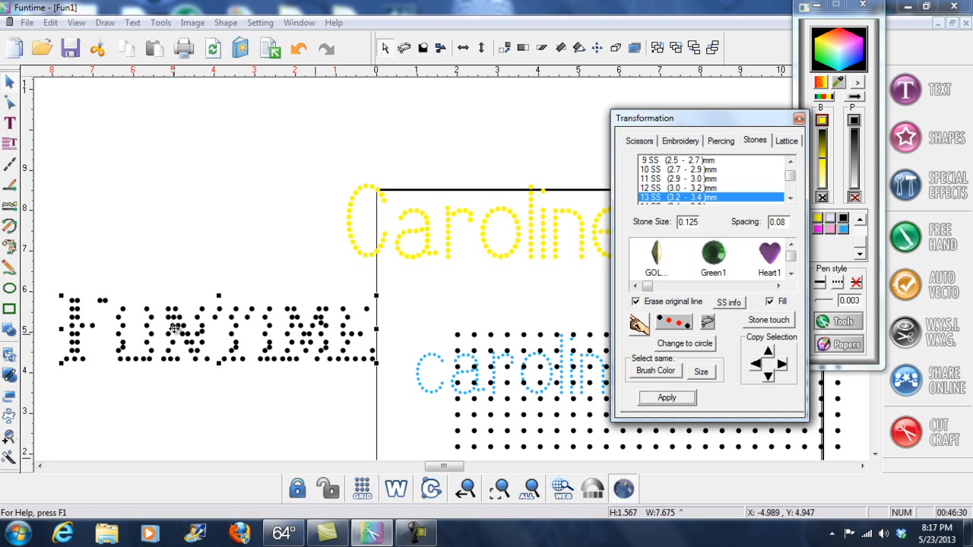
{"action": "left_click", "coordinate": [298, 48]}
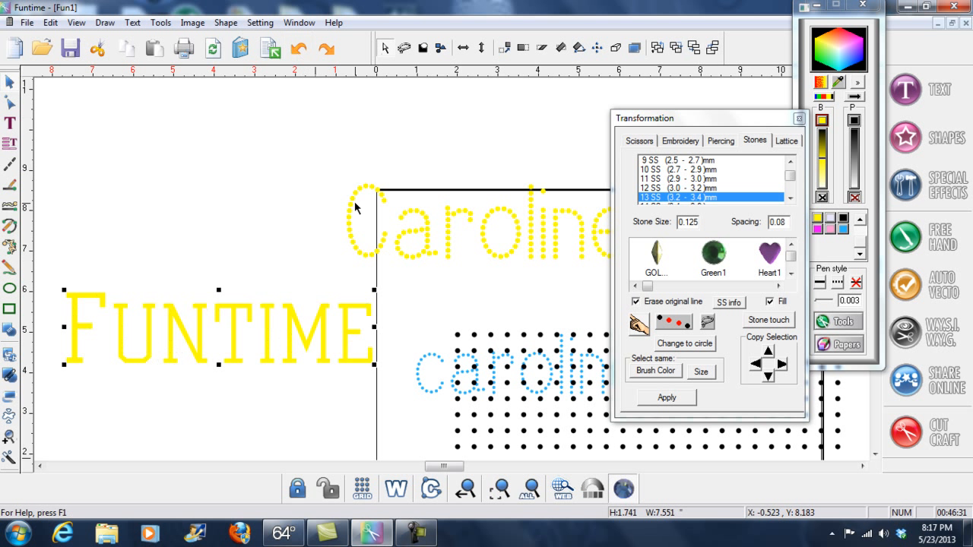
Set the stone spacing to 0.03, try filling the Funtime text with 13 SS stones and undo the fill.
{"action": "left_click", "coordinate": [784, 222]}
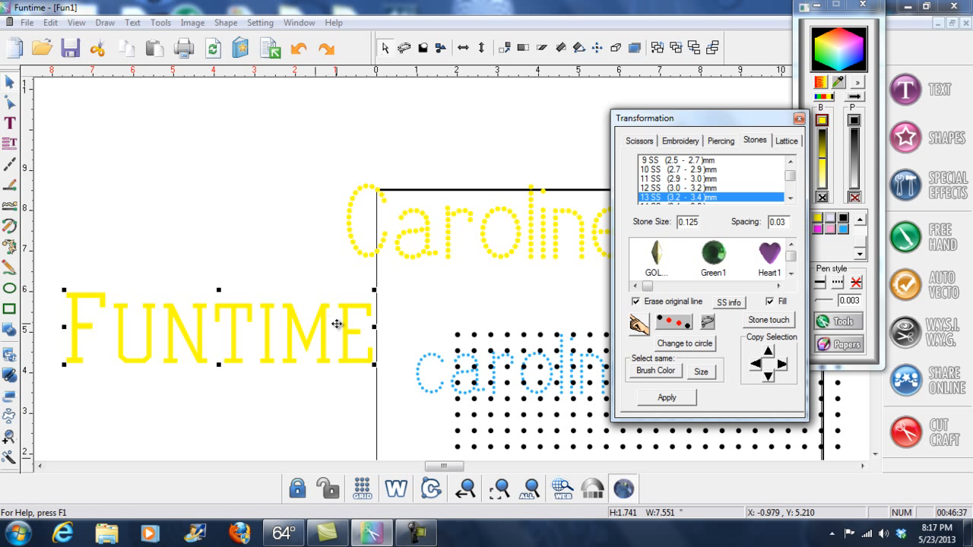
{"action": "left_click", "coordinate": [654, 400]}
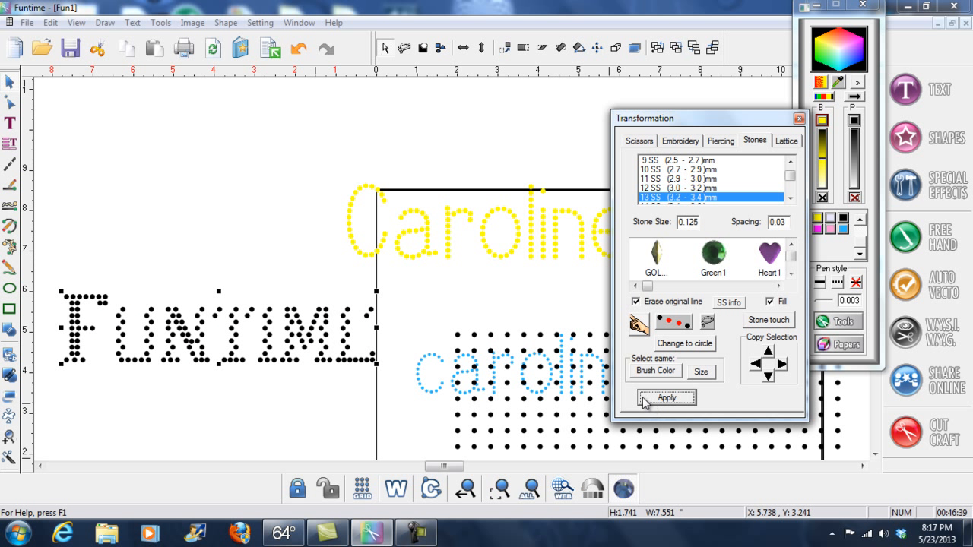
{"action": "left_click", "coordinate": [299, 50]}
Enlarge the Funtime text to about 10.30 by 2.37 inches and move it clear of the page's left edge.
{"action": "left_click_drag", "start_coordinate": [382, 288], "coordinate": [446, 265]}
{"action": "left_click_drag", "start_coordinate": [365, 314], "coordinate": [316, 324]}
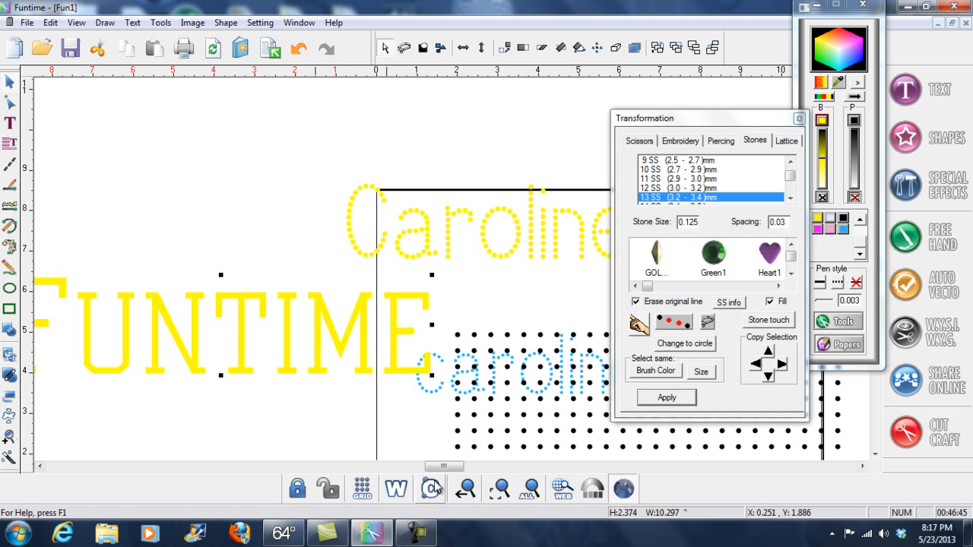
{"action": "left_click", "coordinate": [466, 489]}
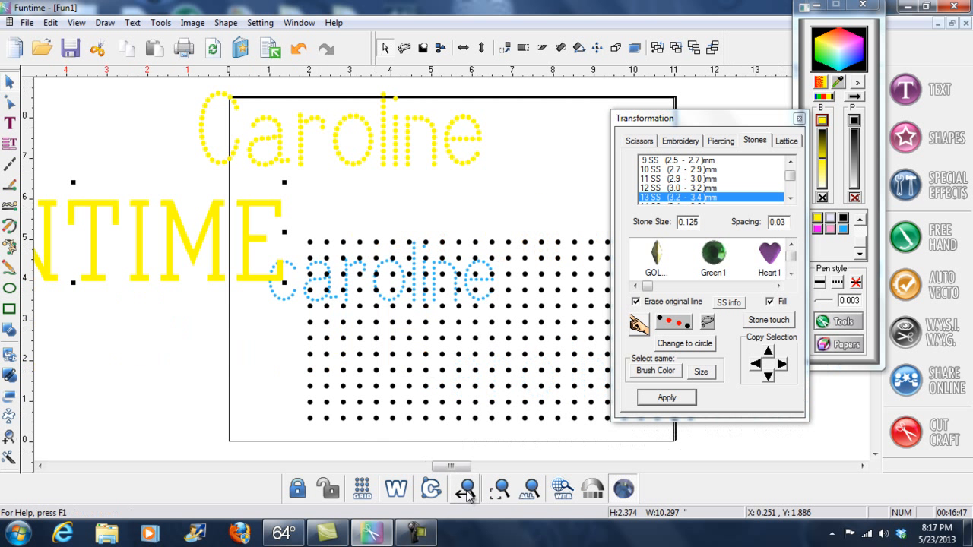
{"action": "left_click_drag", "start_coordinate": [450, 465], "coordinate": [432, 466]}
{"action": "left_click_drag", "start_coordinate": [411, 251], "coordinate": [226, 277]}
Enlarge the Funtime text to about 11.59 by 2.67 inches and fill it with 13 SS stones at 0.03 spacing.
{"action": "left_click", "coordinate": [466, 490]}
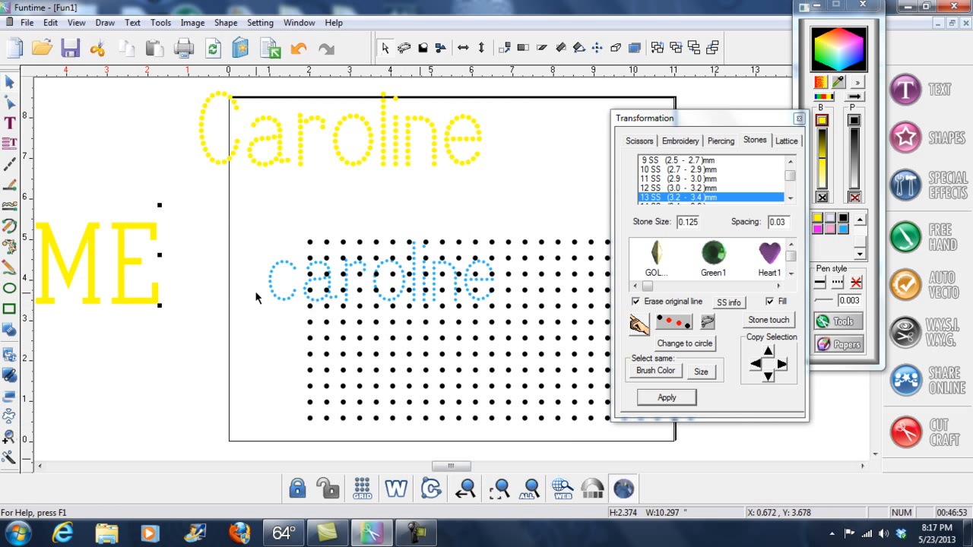
{"action": "left_click_drag", "start_coordinate": [453, 466], "coordinate": [436, 466]}
{"action": "left_click_drag", "start_coordinate": [314, 310], "coordinate": [337, 319]}
{"action": "left_click_drag", "start_coordinate": [487, 251], "coordinate": [540, 244]}
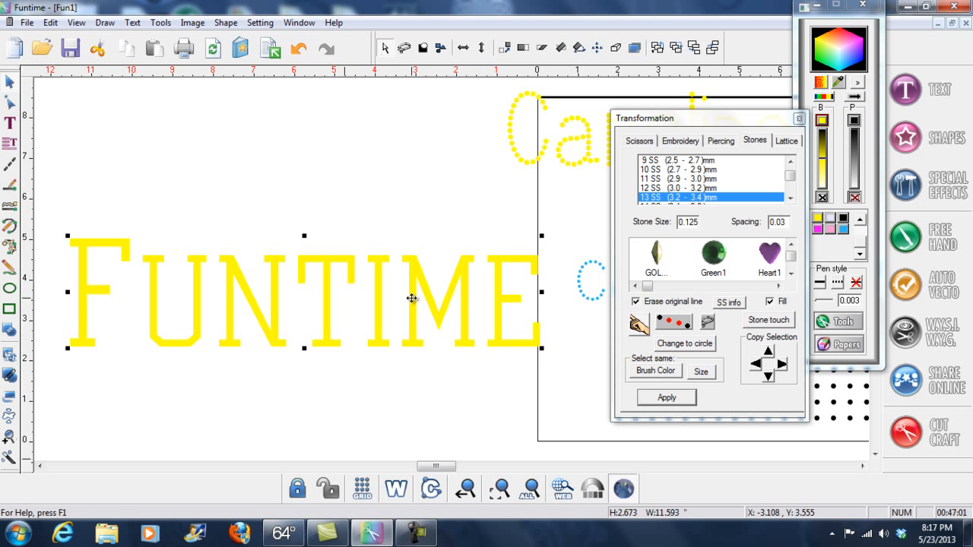
{"action": "left_click", "coordinate": [665, 399]}
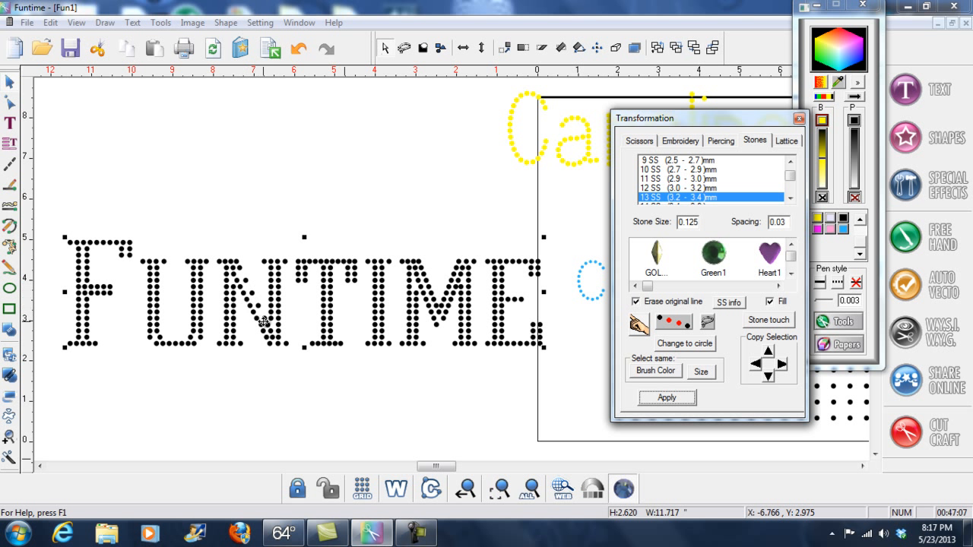
{"action": "left_click", "coordinate": [282, 165]}
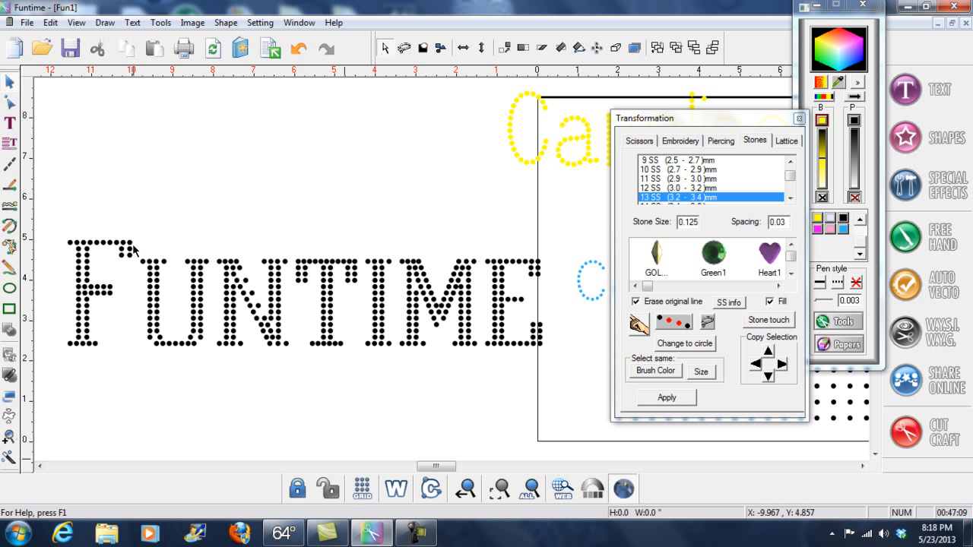
Select the stones of the letter F and nudge them right, closer to the U.
{"action": "left_click_drag", "start_coordinate": [55, 222], "coordinate": [137, 373]}
{"action": "key", "text": "Right"}
{"action": "key", "text": "Right"}
{"action": "key", "text": "Right"}
{"action": "key", "text": "Right"}
{"action": "key", "text": "Right"}
{"action": "key", "text": "Right"}
{"action": "key", "text": "Right"}
{"action": "key", "text": "Right"}
Nudge the stones of the letters following the U to the left to tighten the word's letter spacing.
{"action": "left_click_drag", "start_coordinate": [214, 236], "coordinate": [557, 369]}
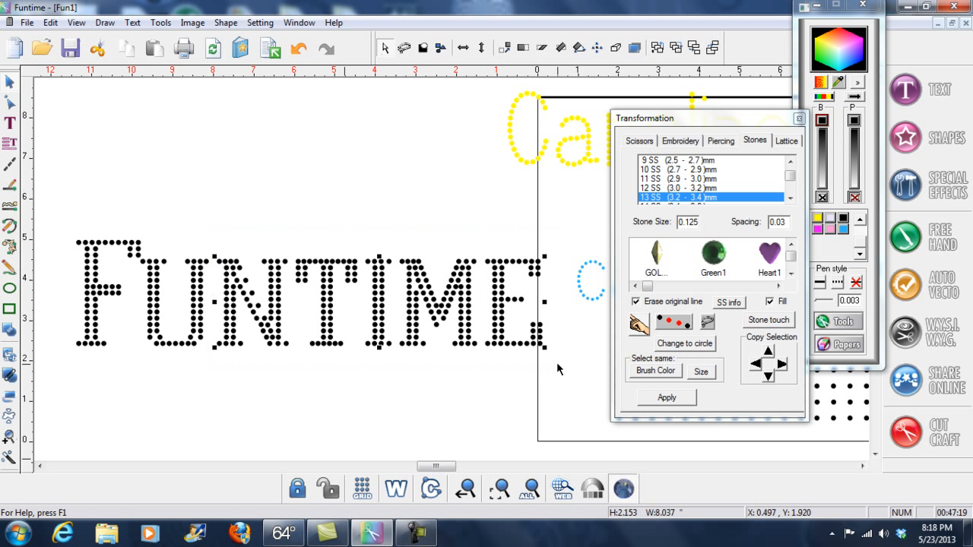
{"action": "key", "text": "Left"}
{"action": "key", "text": "Left"}
{"action": "key", "text": "Left"}
{"action": "key", "text": "Left"}
{"action": "key", "text": "Left"}
{"action": "key", "text": "Left"}
{"action": "left_click", "coordinate": [324, 211]}
{"action": "left_click_drag", "start_coordinate": [340, 305], "coordinate": [546, 352]}
{"action": "left_click", "coordinate": [330, 218]}
Select the whole Funtime stone word to check its overall size, and clear the selection.
{"action": "left_click_drag", "start_coordinate": [74, 226], "coordinate": [548, 377]}
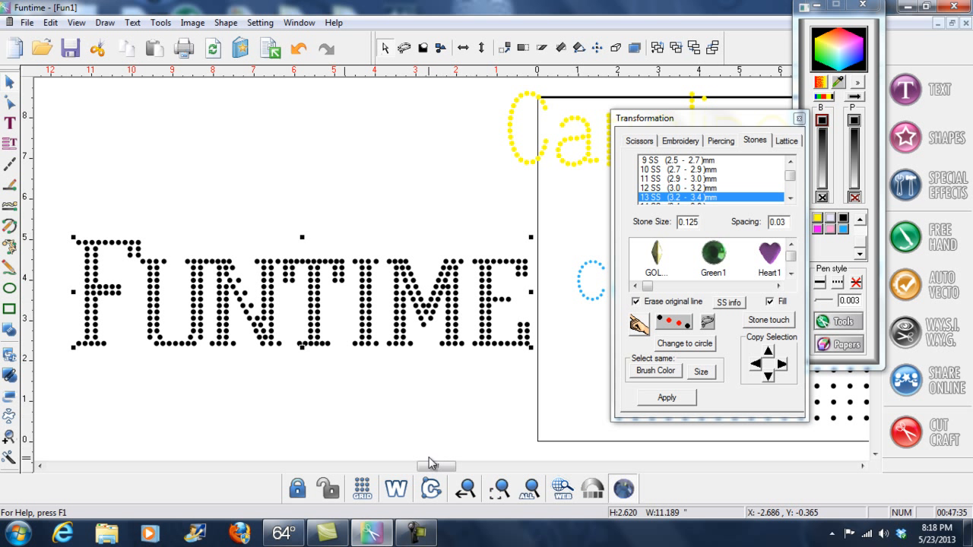
{"action": "mouse_move", "coordinate": [434, 472]}
{"action": "left_mouse_down"}
{"action": "mouse_move", "coordinate": [444, 470]}
{"action": "mouse_move", "coordinate": [430, 466]}
{"action": "left_mouse_up"}
{"action": "left_click", "coordinate": [350, 154]}
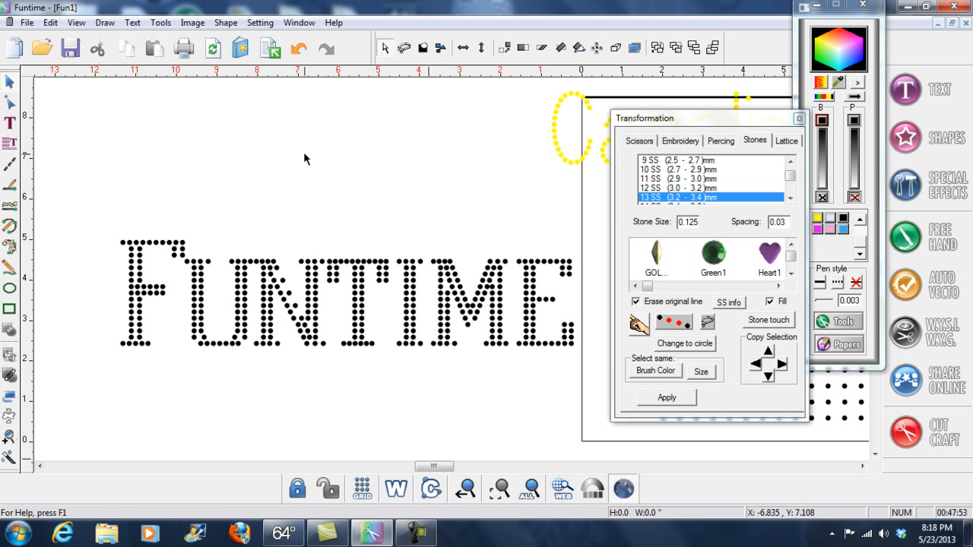
Create a new text reading Funtime in the Saipa normal font at height 1 and place it above the stone-filled word.
{"action": "left_click", "coordinate": [10, 122]}
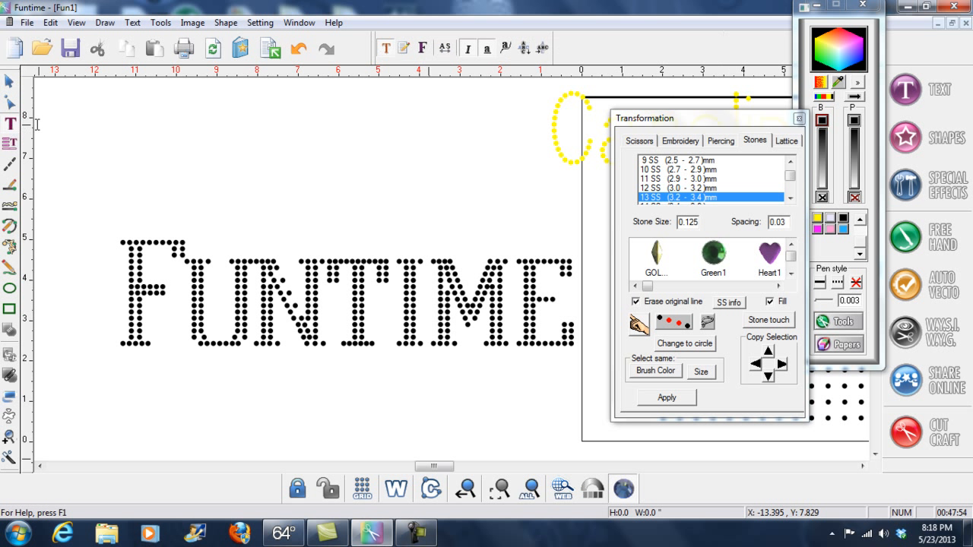
{"action": "left_click", "coordinate": [424, 49]}
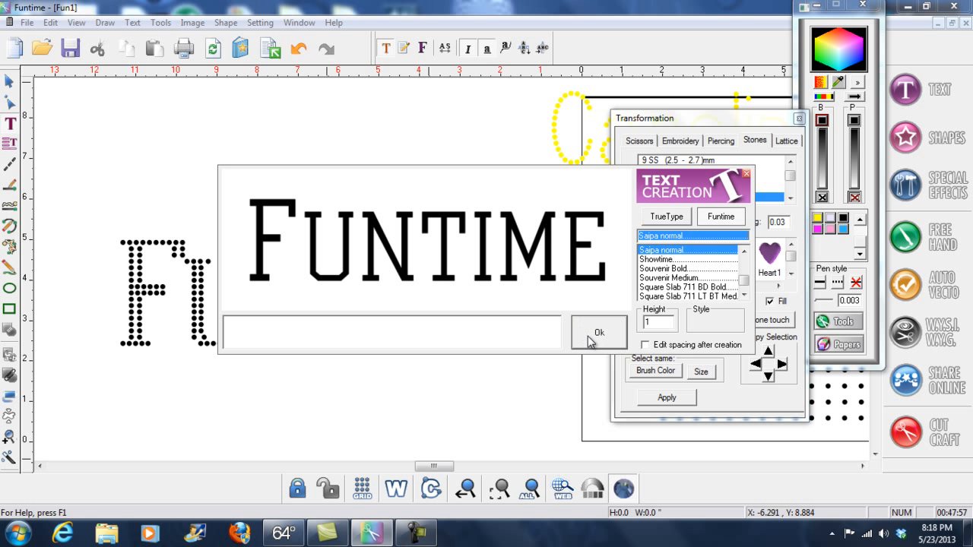
{"action": "left_click", "coordinate": [400, 337]}
{"action": "type", "text": "Funtime"}
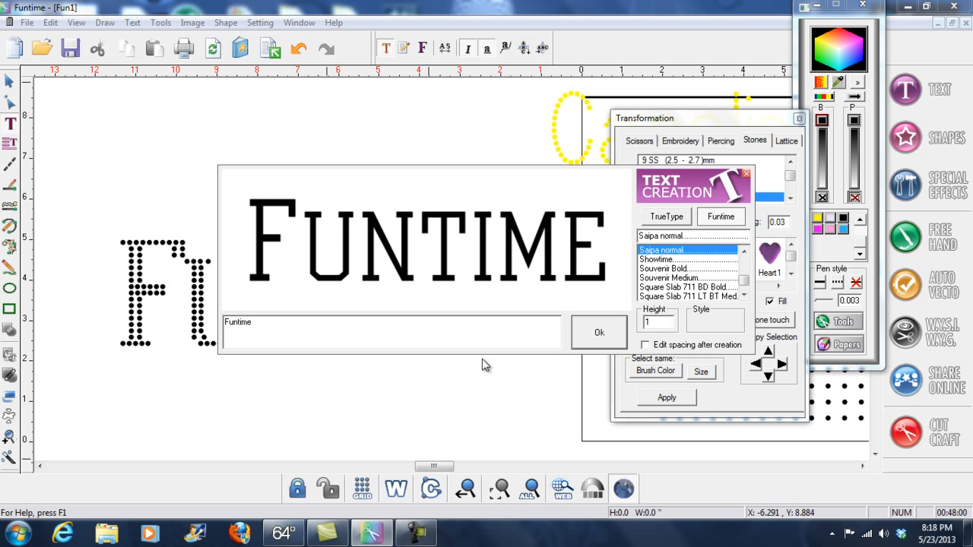
{"action": "left_click", "coordinate": [599, 332]}
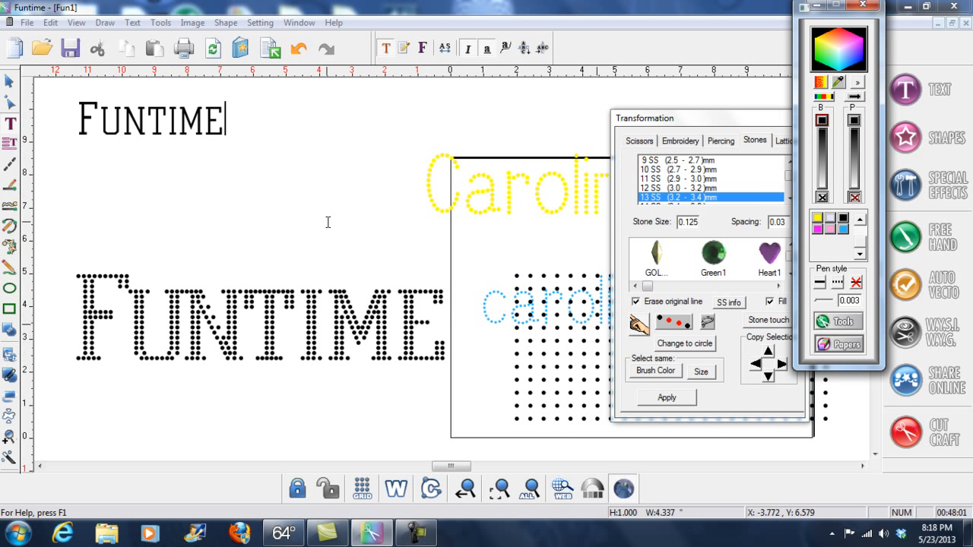
{"action": "left_click", "coordinate": [9, 80]}
{"action": "left_click_drag", "start_coordinate": [144, 121], "coordinate": [242, 164]}
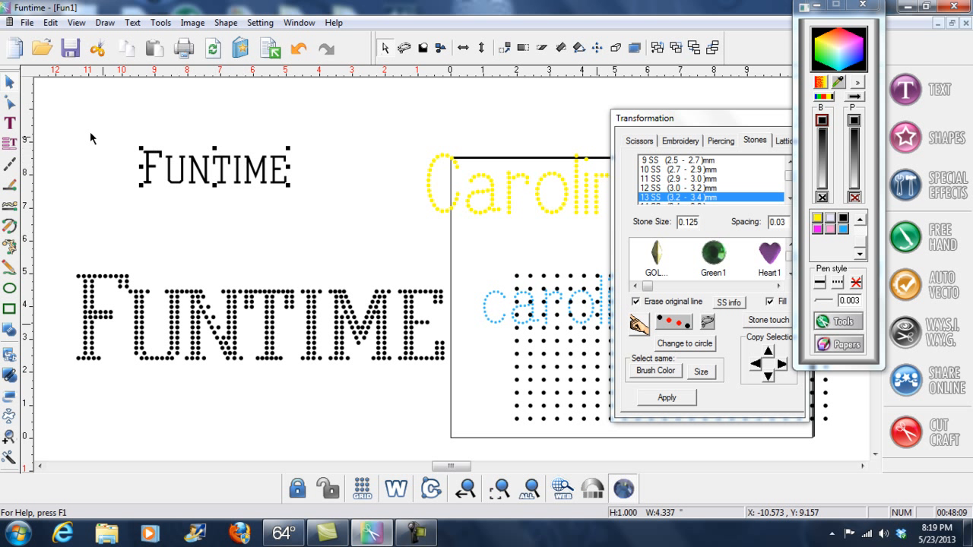
Change the new plain Funtime text from horizontal to vertical orientation.
{"action": "left_click", "coordinate": [10, 123]}
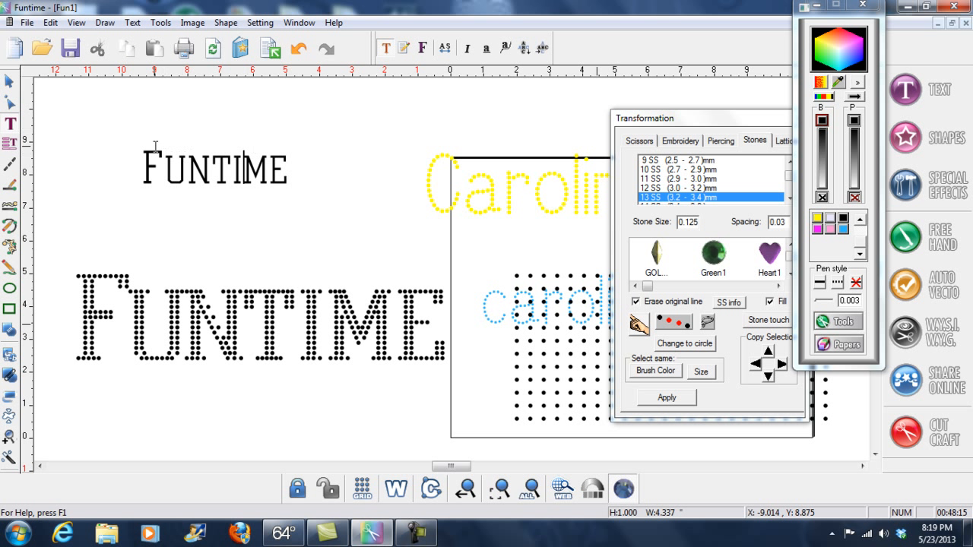
{"action": "left_click", "coordinate": [10, 82]}
{"action": "left_click_drag", "start_coordinate": [117, 123], "coordinate": [364, 232]}
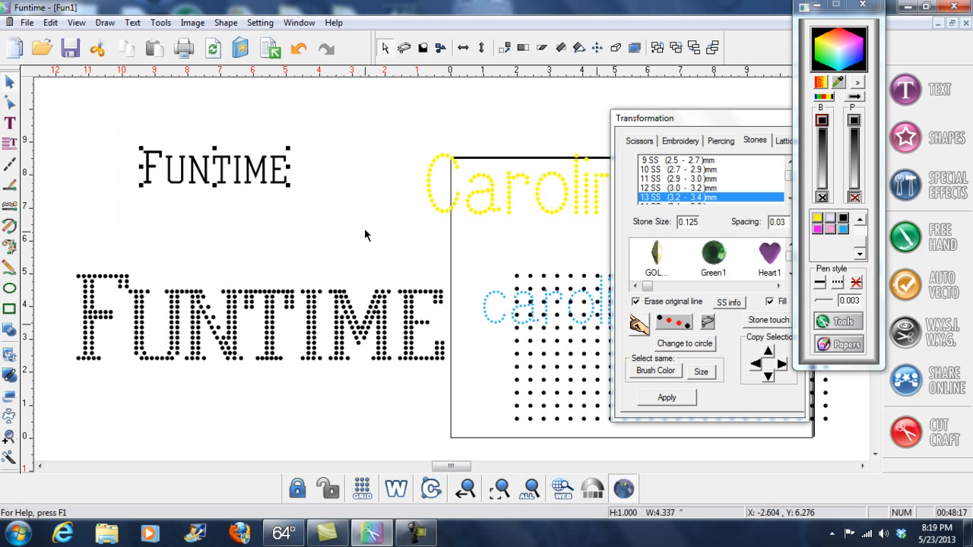
{"action": "left_click", "coordinate": [12, 129]}
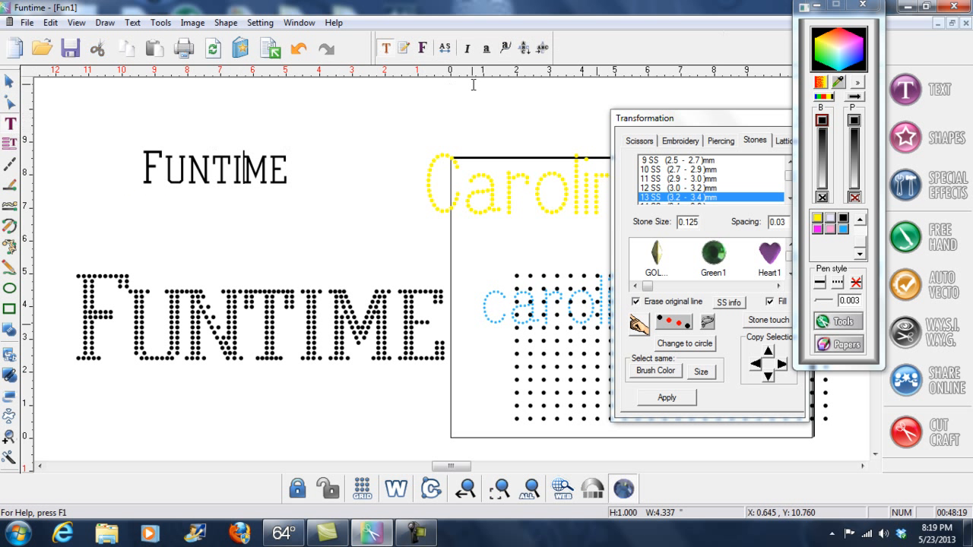
{"action": "left_click", "coordinate": [525, 50]}
Clear the colour palette away from the canvas scroll bar and move the vertical Funtime text directly below the stone-filled word.
{"action": "left_click_drag", "start_coordinate": [827, 16], "coordinate": [785, 135]}
{"action": "left_click", "coordinate": [875, 85]}
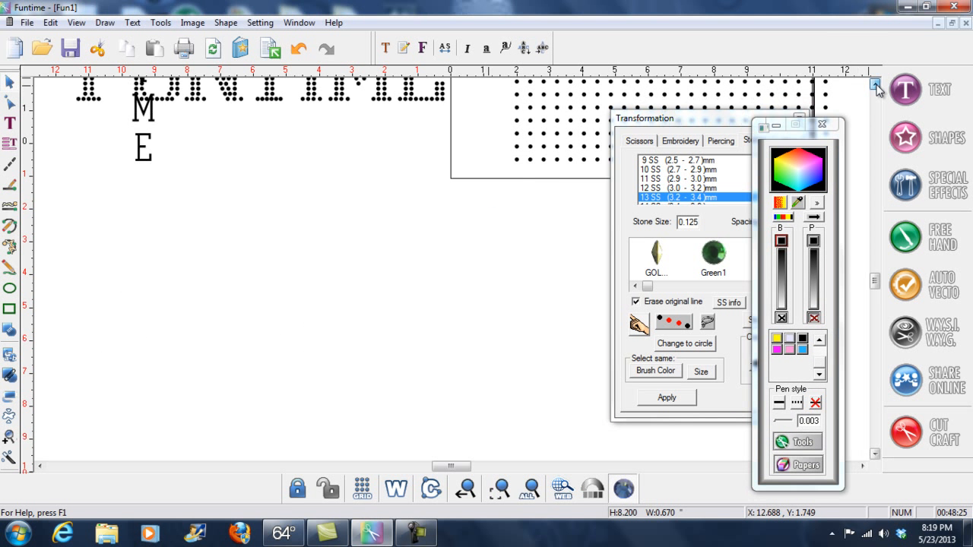
{"action": "left_click", "coordinate": [875, 85]}
{"action": "left_click", "coordinate": [10, 82]}
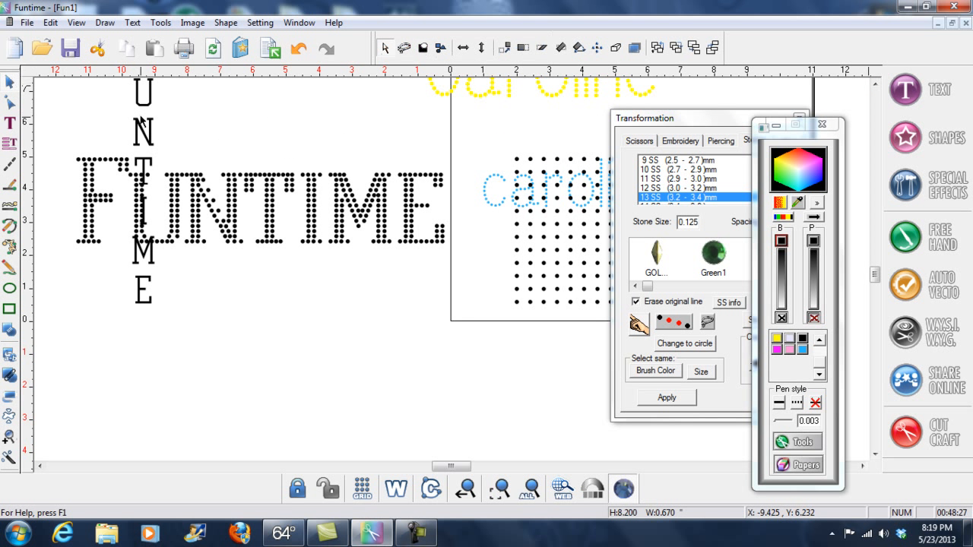
{"action": "left_click", "coordinate": [151, 110]}
{"action": "left_click_drag", "start_coordinate": [144, 93], "coordinate": [208, 311]}
{"action": "left_click", "coordinate": [874, 454]}
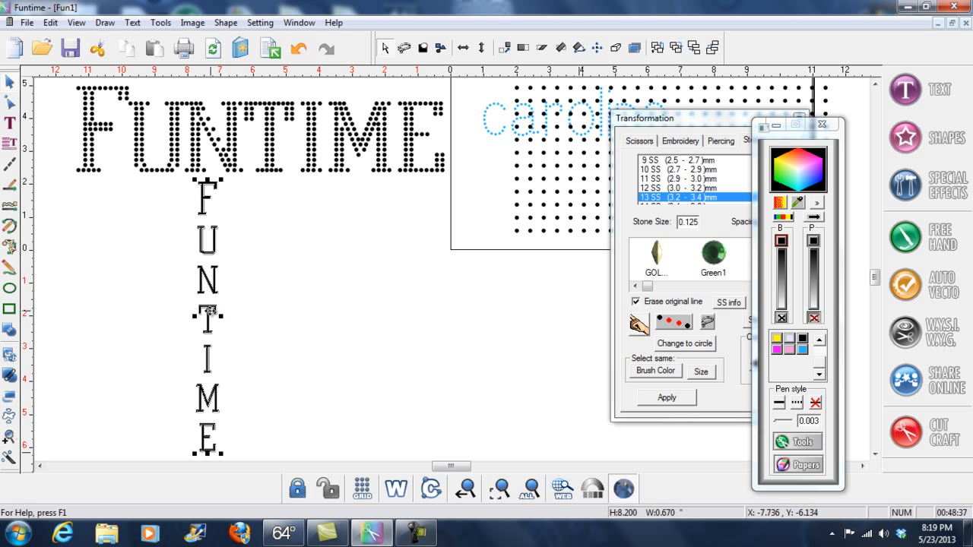
{"action": "left_click_drag", "start_coordinate": [210, 310], "coordinate": [182, 310]}
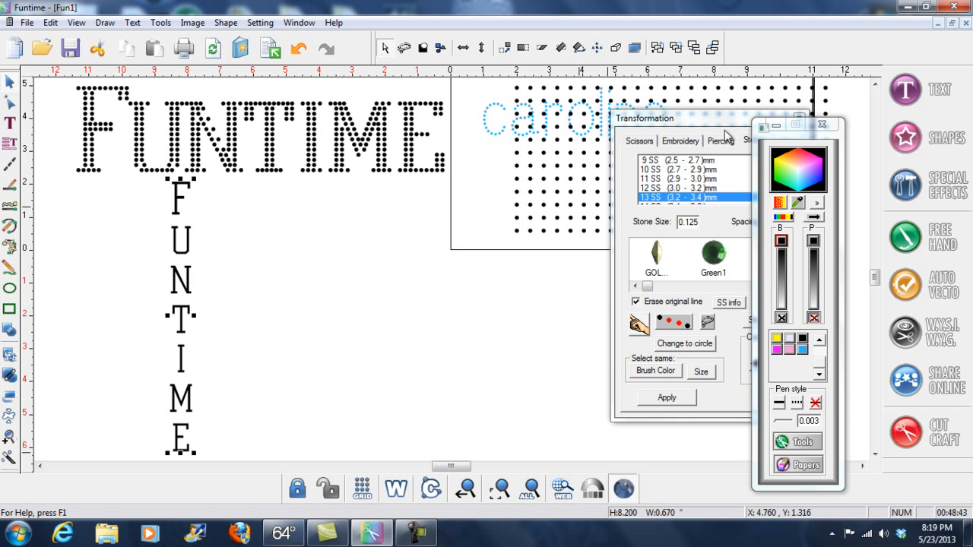
Reposition the Transformation window and the colour palette beside the vertical text so both are fully accessible.
{"action": "left_click_drag", "start_coordinate": [704, 124], "coordinate": [397, 185]}
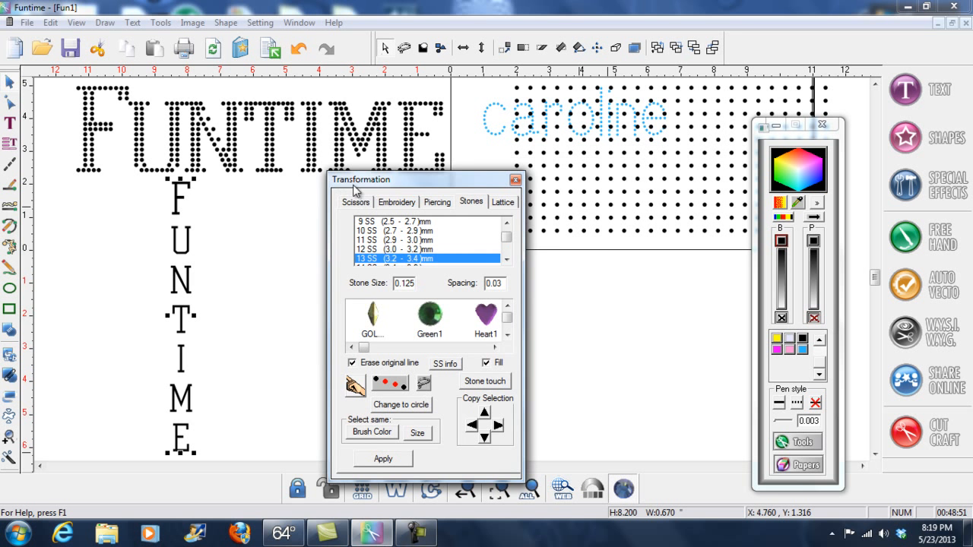
{"action": "left_click_drag", "start_coordinate": [427, 180], "coordinate": [487, 125]}
{"action": "left_click_drag", "start_coordinate": [779, 133], "coordinate": [704, 105]}
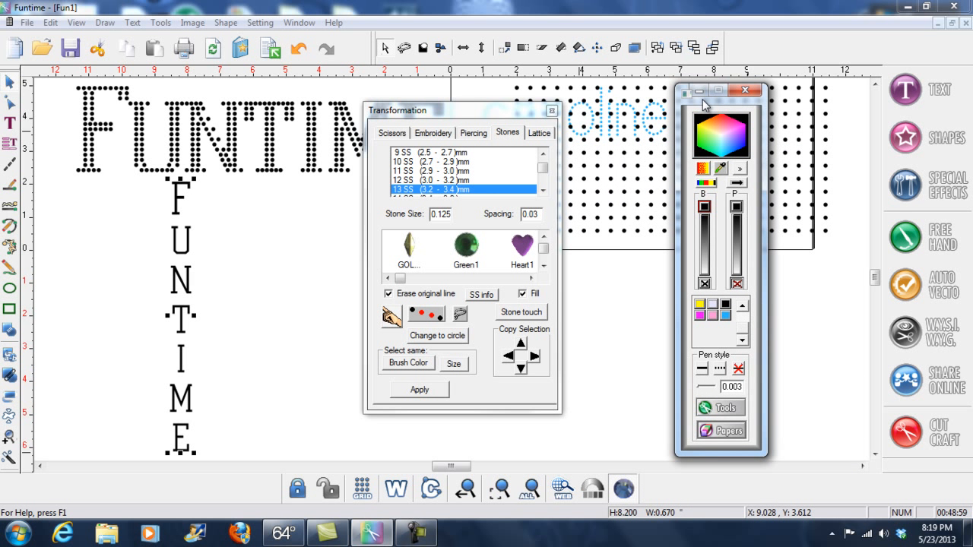